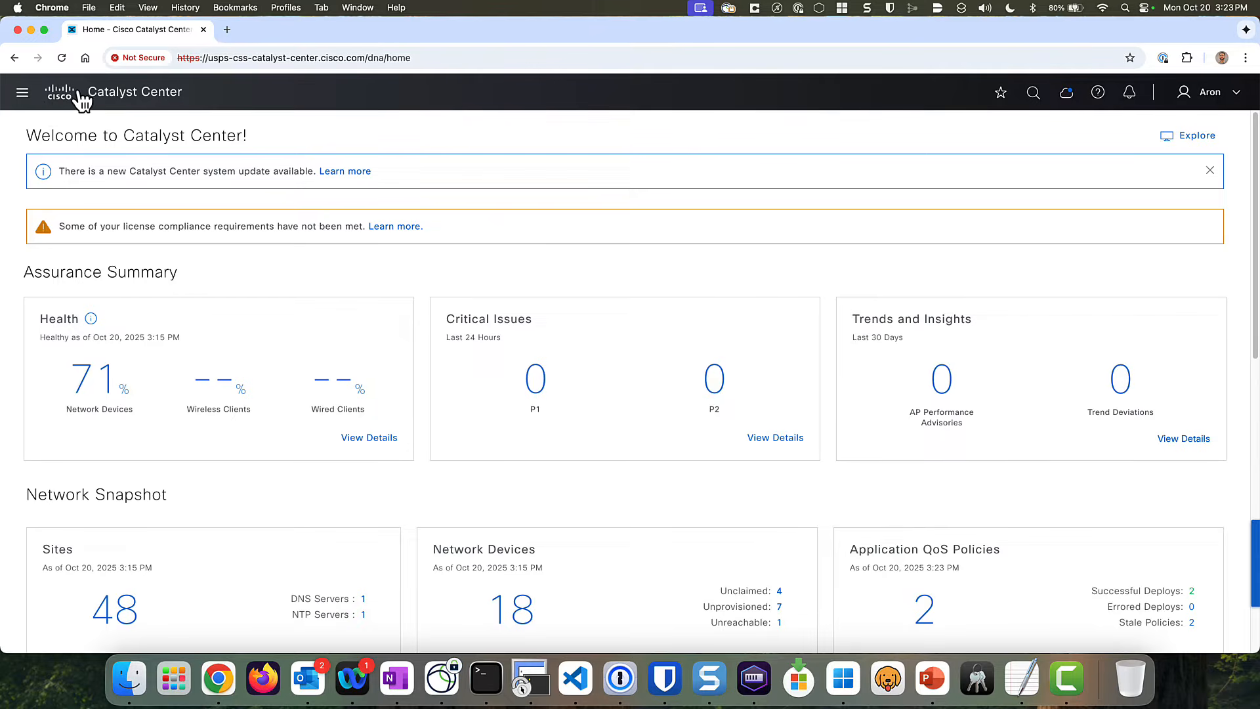
- Go to Design > CLI Templates from the main menu and open the Add menu
{"action": "left_click", "coordinate": [22, 93]}
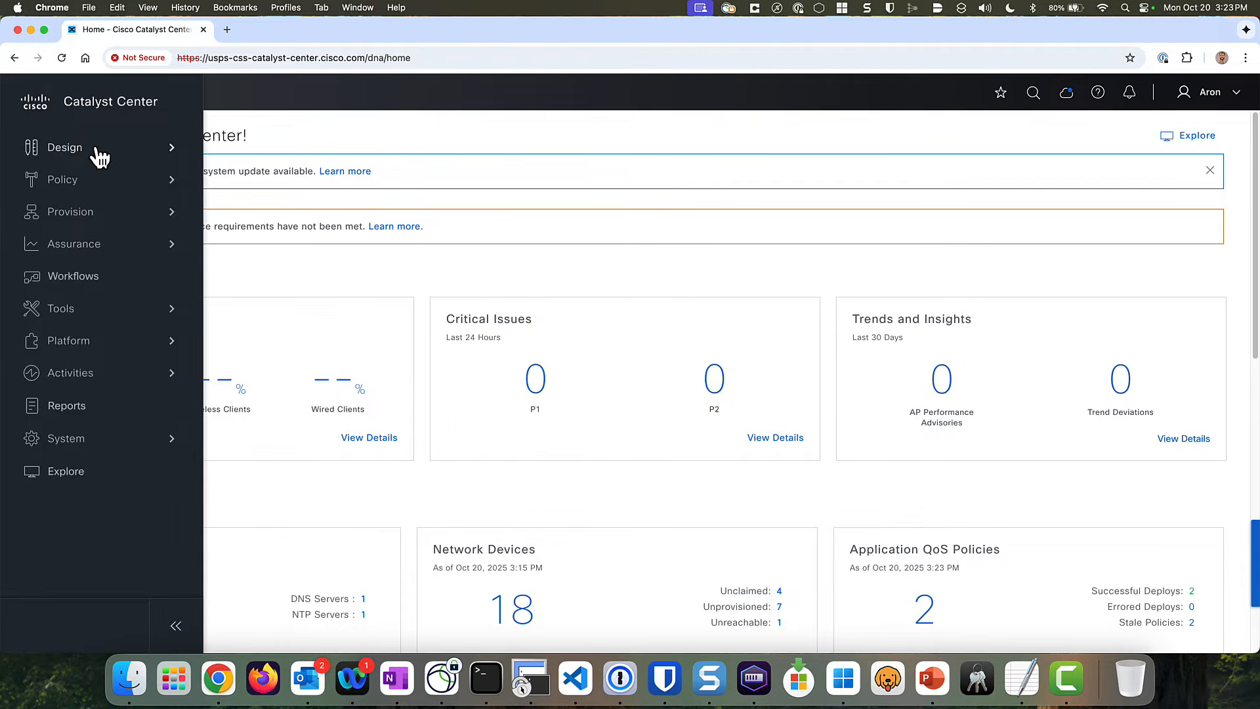
{"action": "mouse_move", "coordinate": [98, 157]}
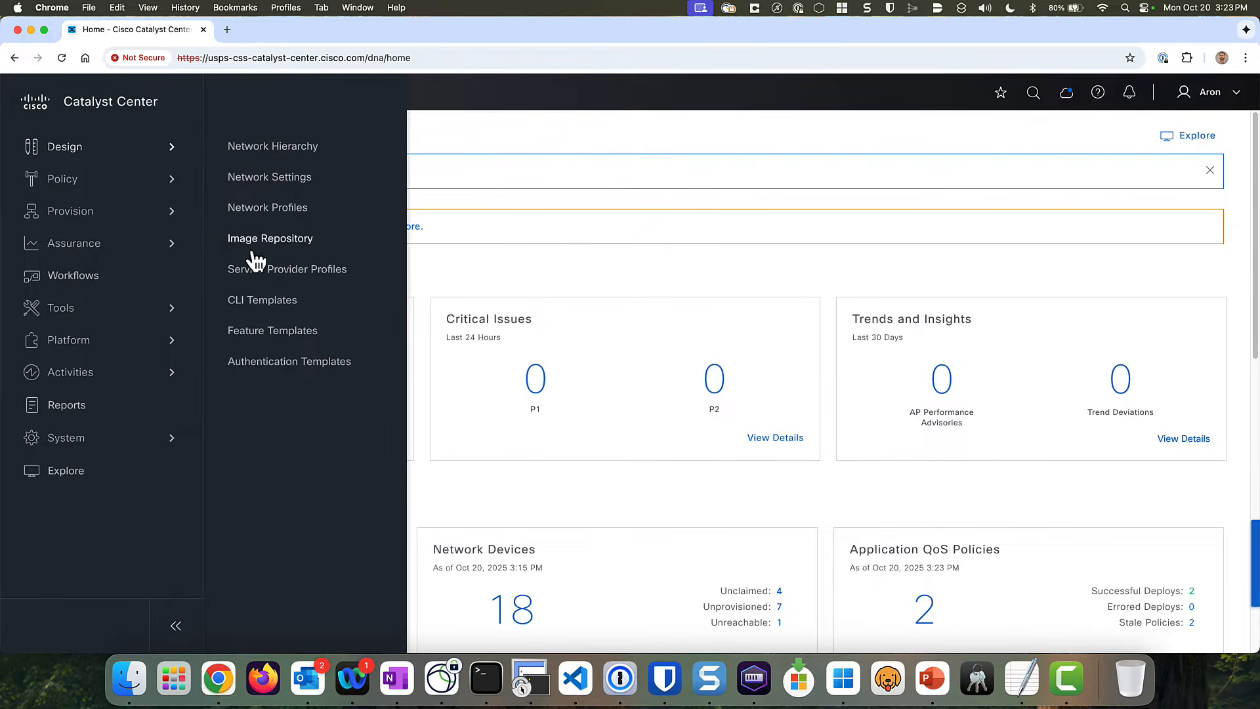
{"action": "left_click", "coordinate": [266, 302]}
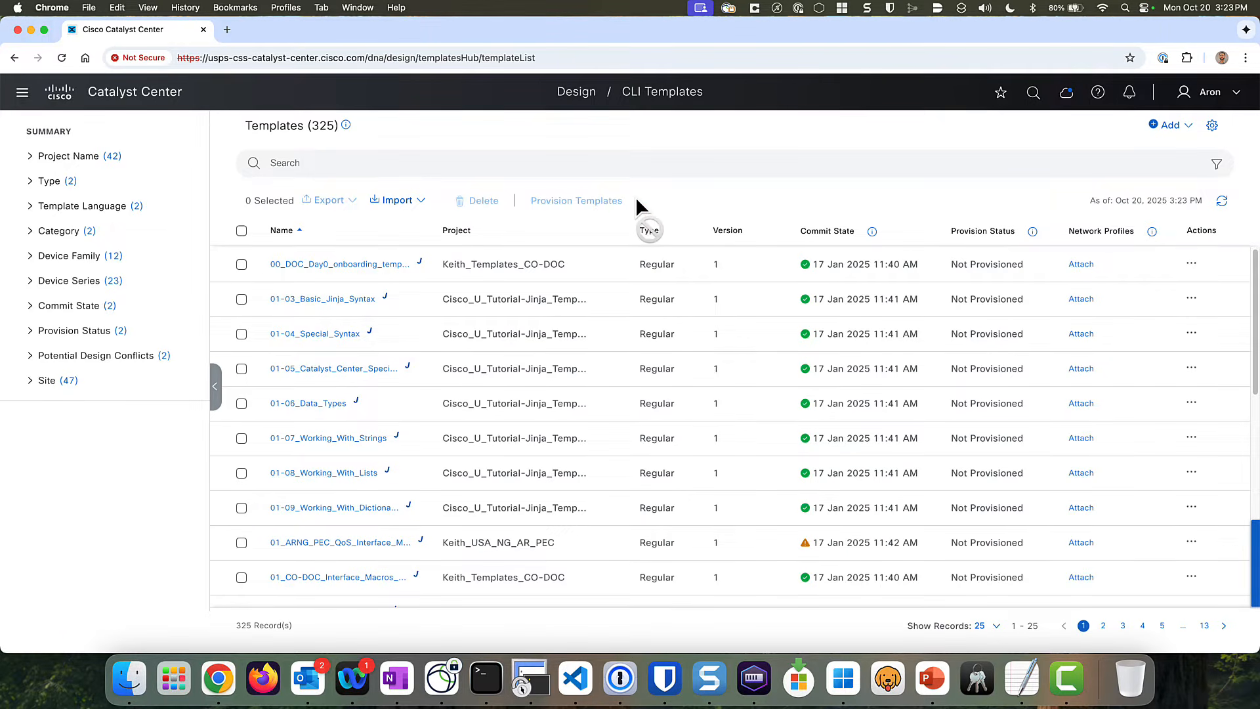
{"action": "left_click", "coordinate": [1170, 125]}
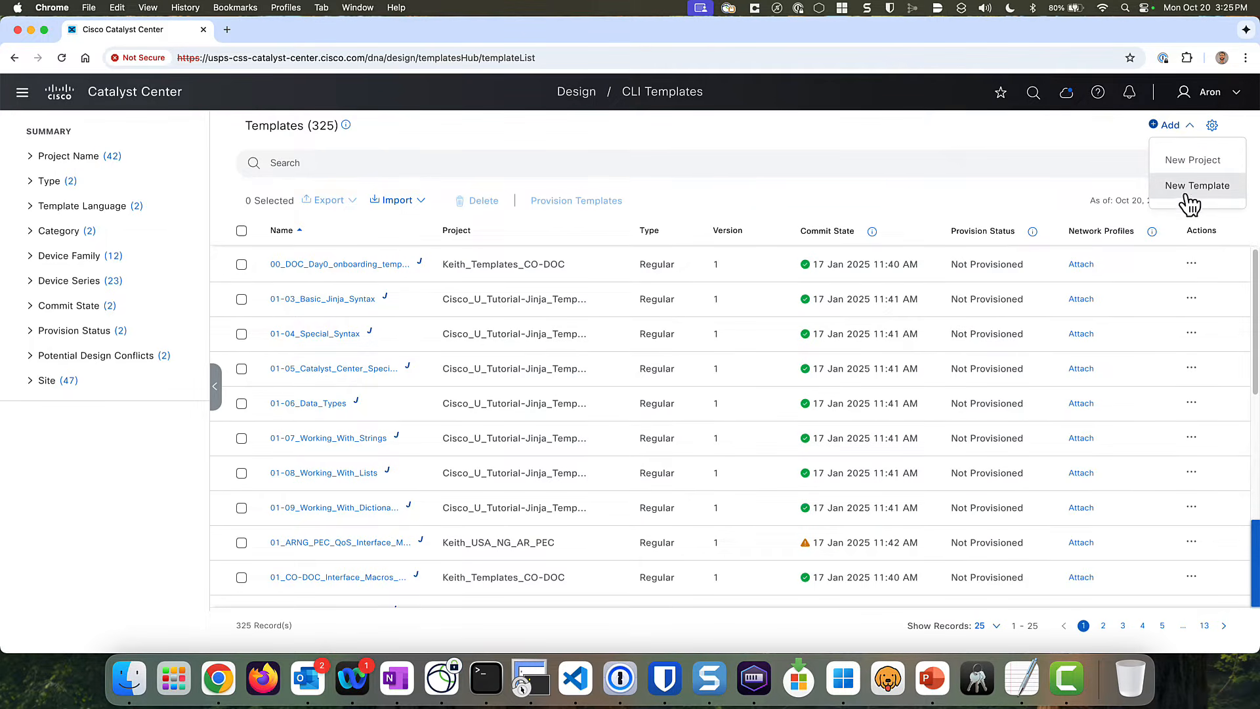
- Start a new template named 'Test' in the ardonald_templates project
{"action": "left_click", "coordinate": [1194, 187]}
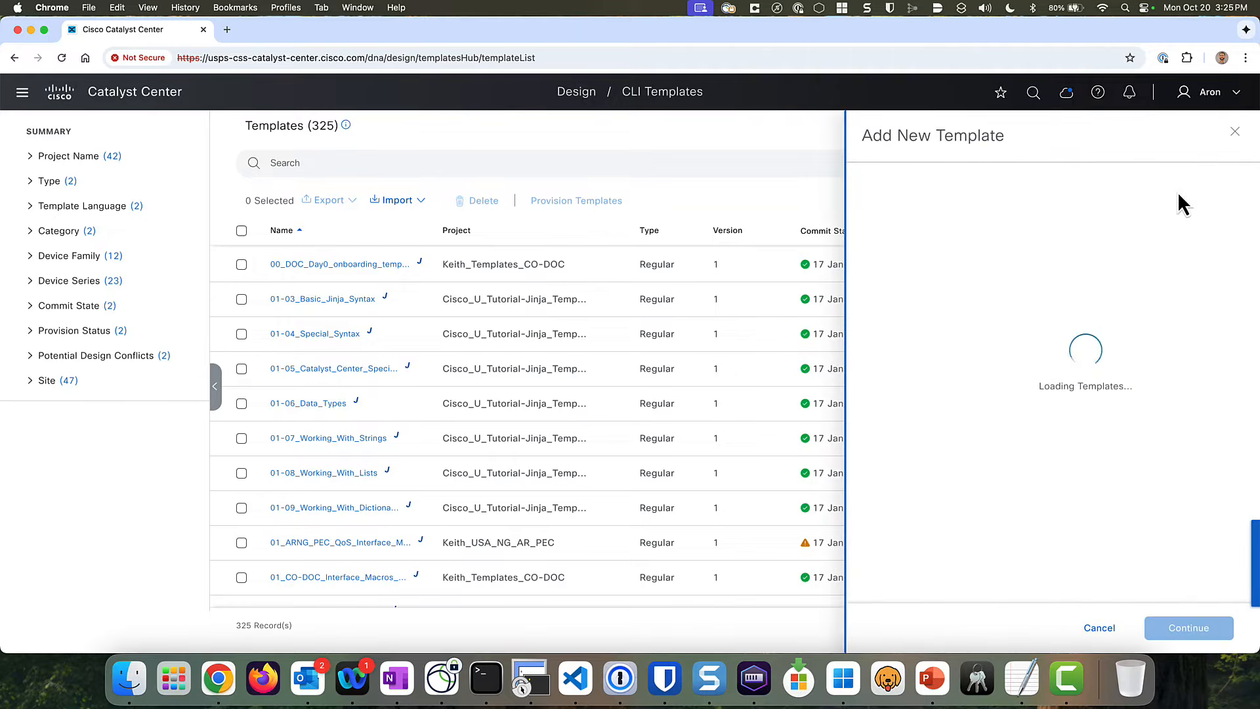
{"action": "left_click", "coordinate": [904, 238]}
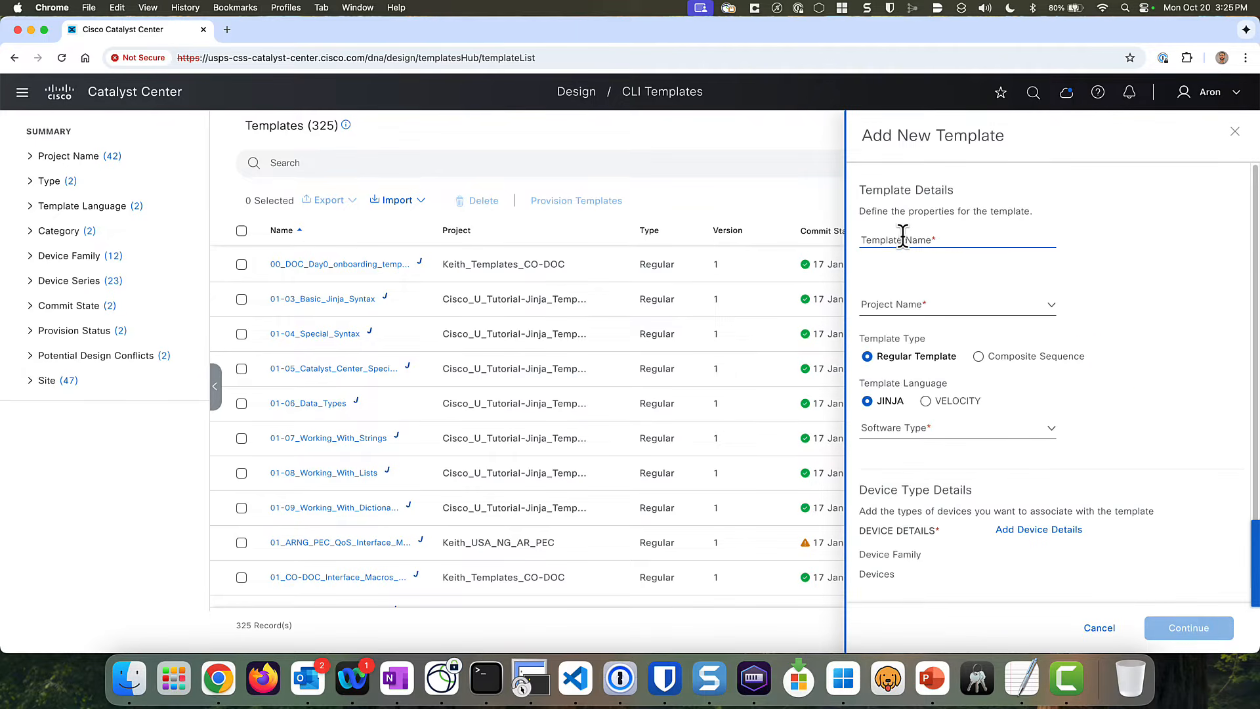
{"action": "type", "text": "Te"}
{"action": "key", "text": "Tab"}
{"action": "key", "text": "Tab"}
{"action": "left_click", "coordinate": [945, 300]}
{"action": "left_click", "coordinate": [946, 302]}
{"action": "type", "text": "ard"}
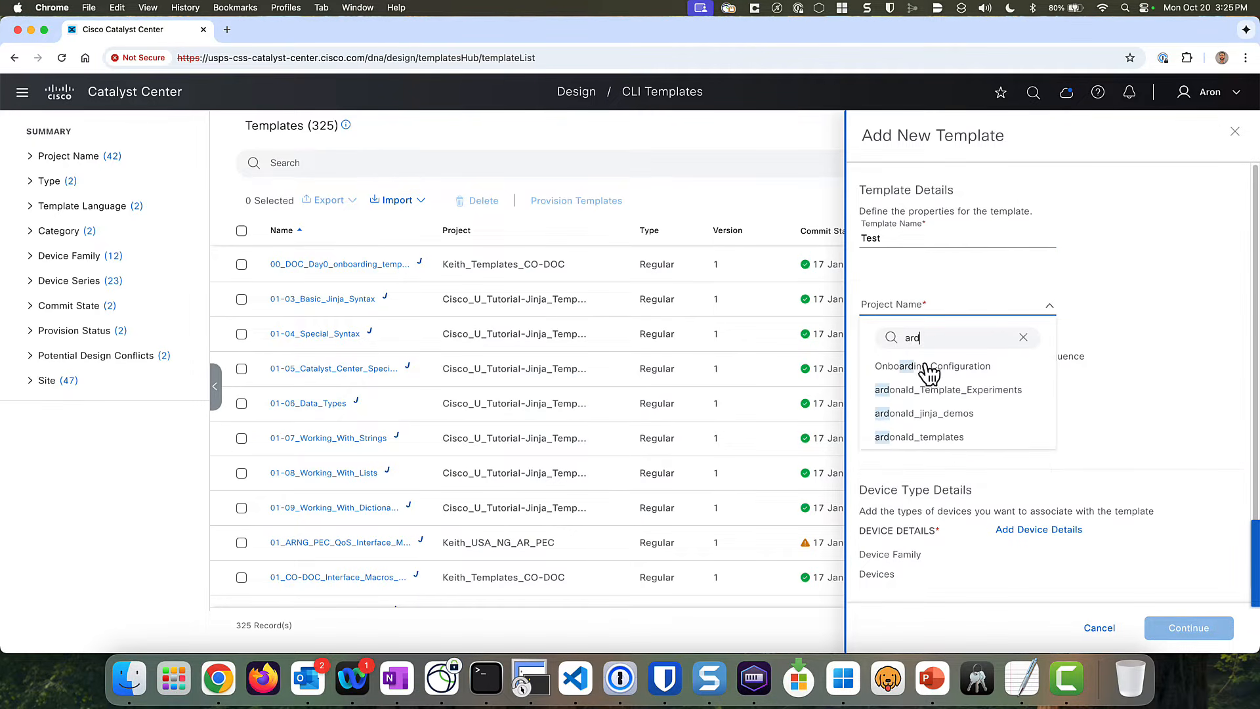
{"action": "left_click", "coordinate": [941, 436]}
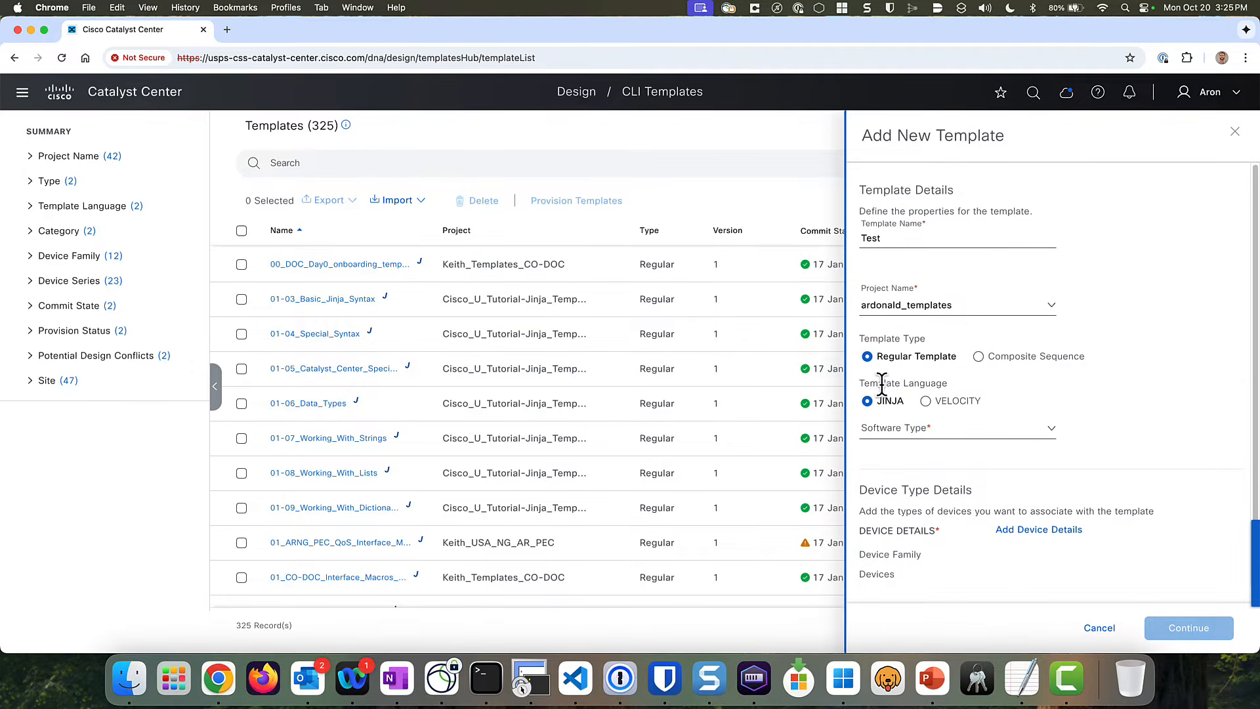
- Set software type IOS-XE and device family Switches and Hubs, then create the template
{"action": "left_click", "coordinate": [938, 435]}
{"action": "left_click", "coordinate": [900, 504]}
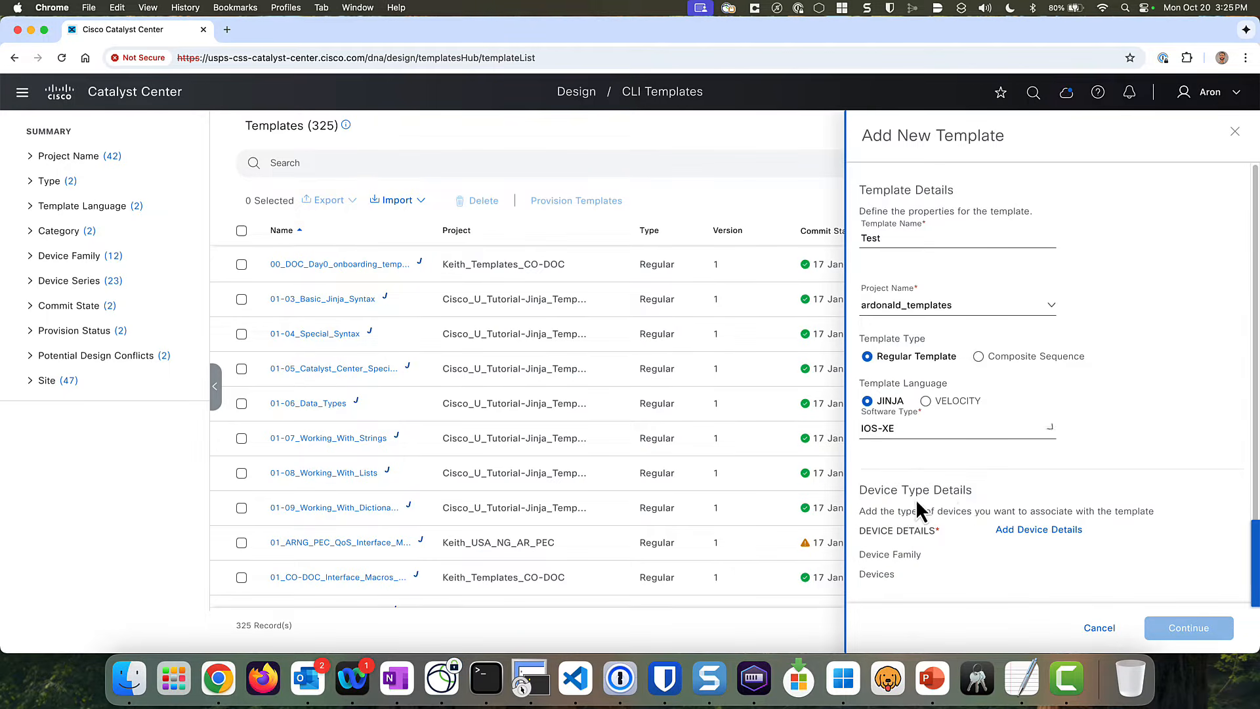
{"action": "left_click", "coordinate": [1026, 530]}
{"action": "left_click", "coordinate": [963, 209]}
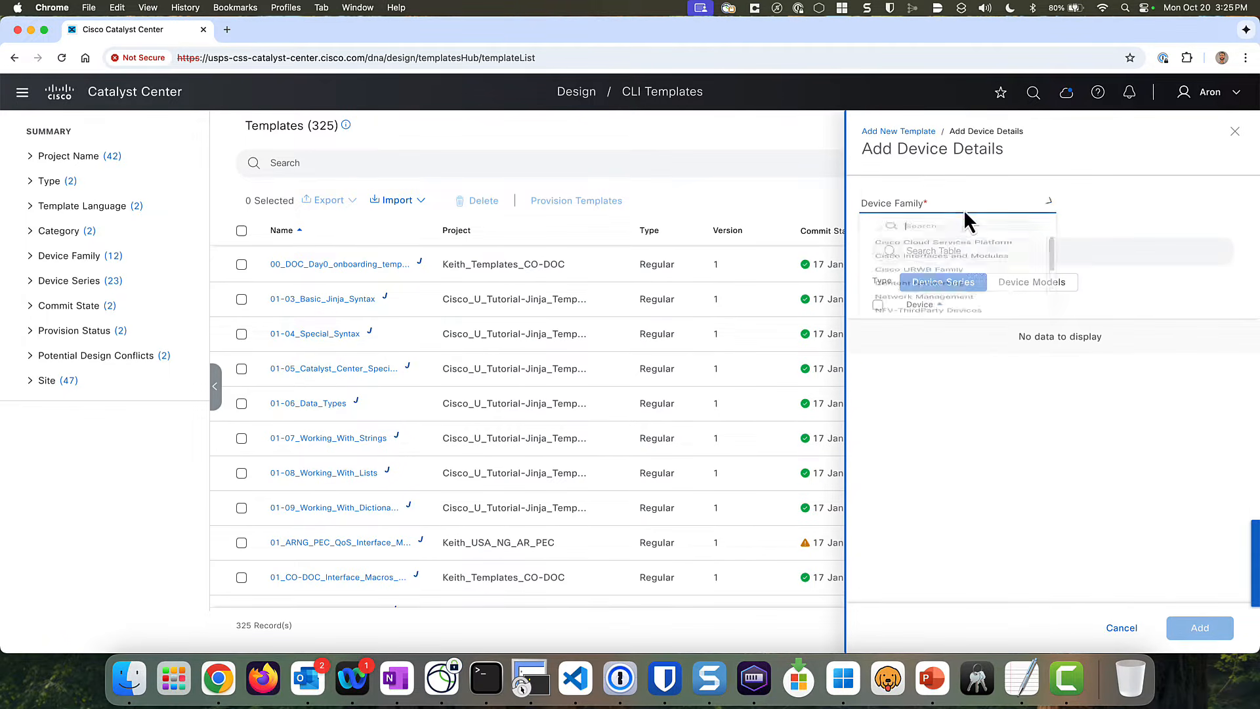
{"action": "scroll", "coordinate": [927, 345], "scroll_direction": "down", "scroll_amount": 3}
{"action": "scroll", "coordinate": [927, 347], "scroll_direction": "down", "scroll_amount": 4}
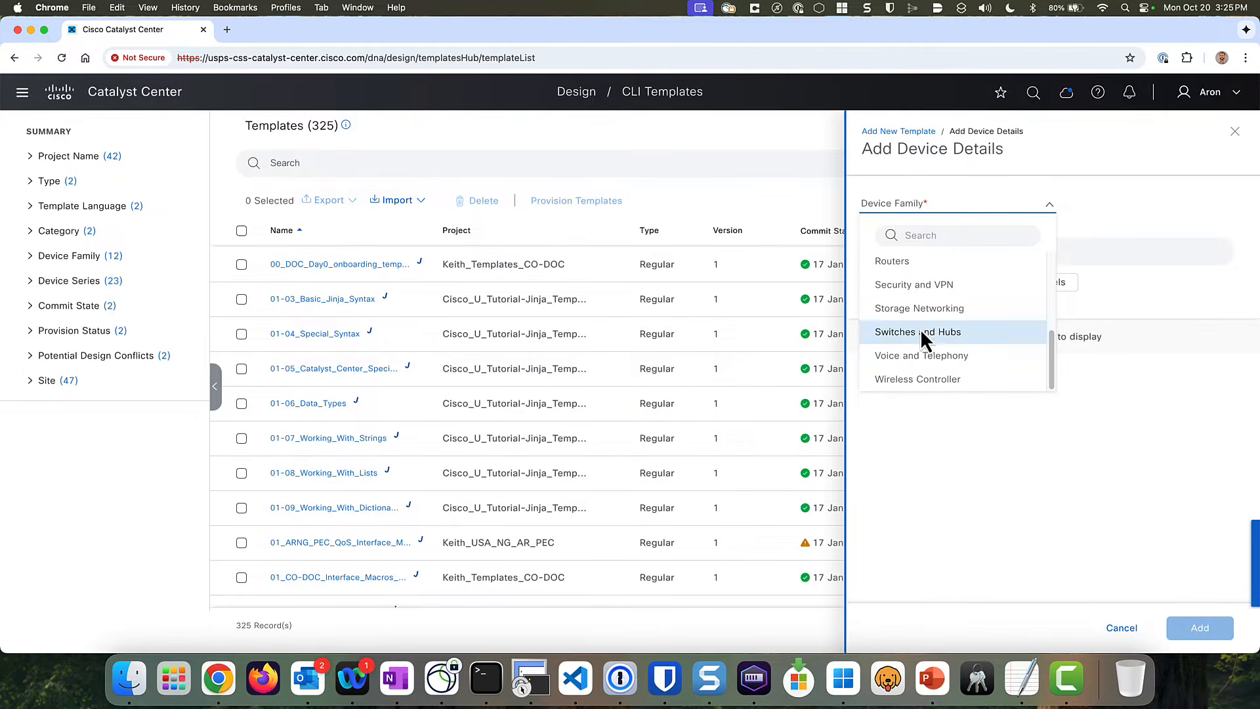
{"action": "left_click", "coordinate": [921, 330]}
{"action": "left_click", "coordinate": [1198, 628]}
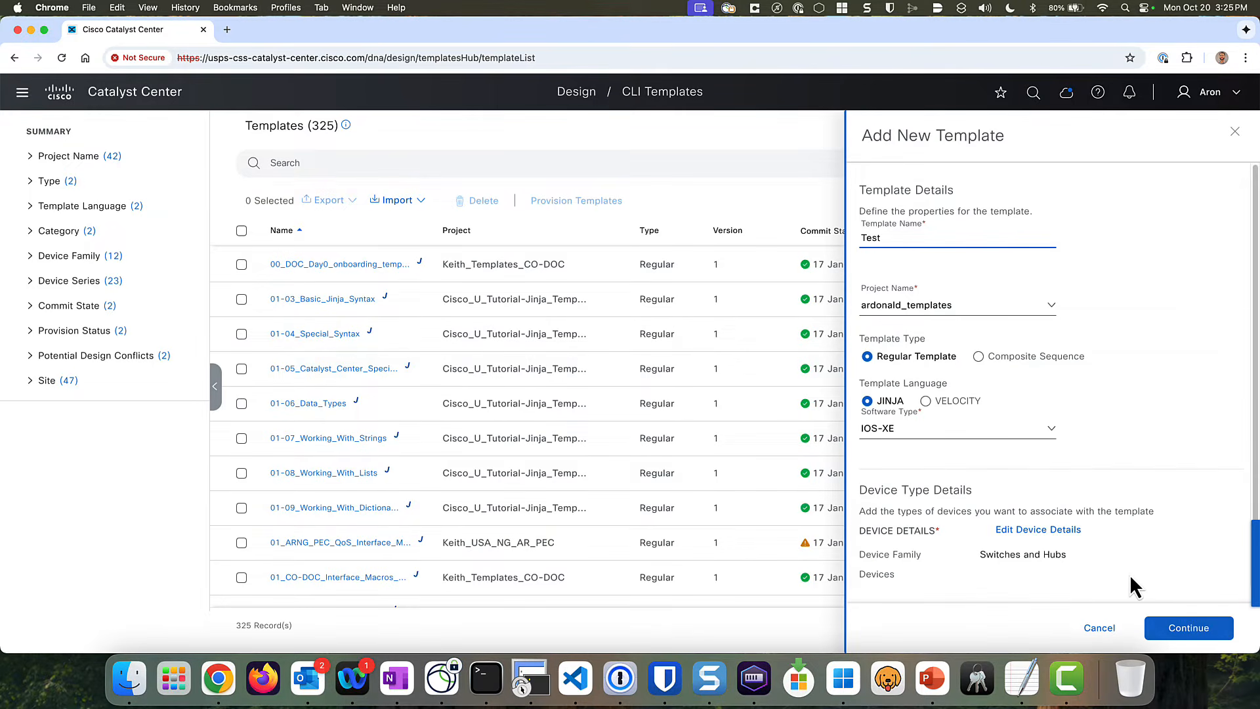
{"action": "left_click", "coordinate": [1189, 628]}
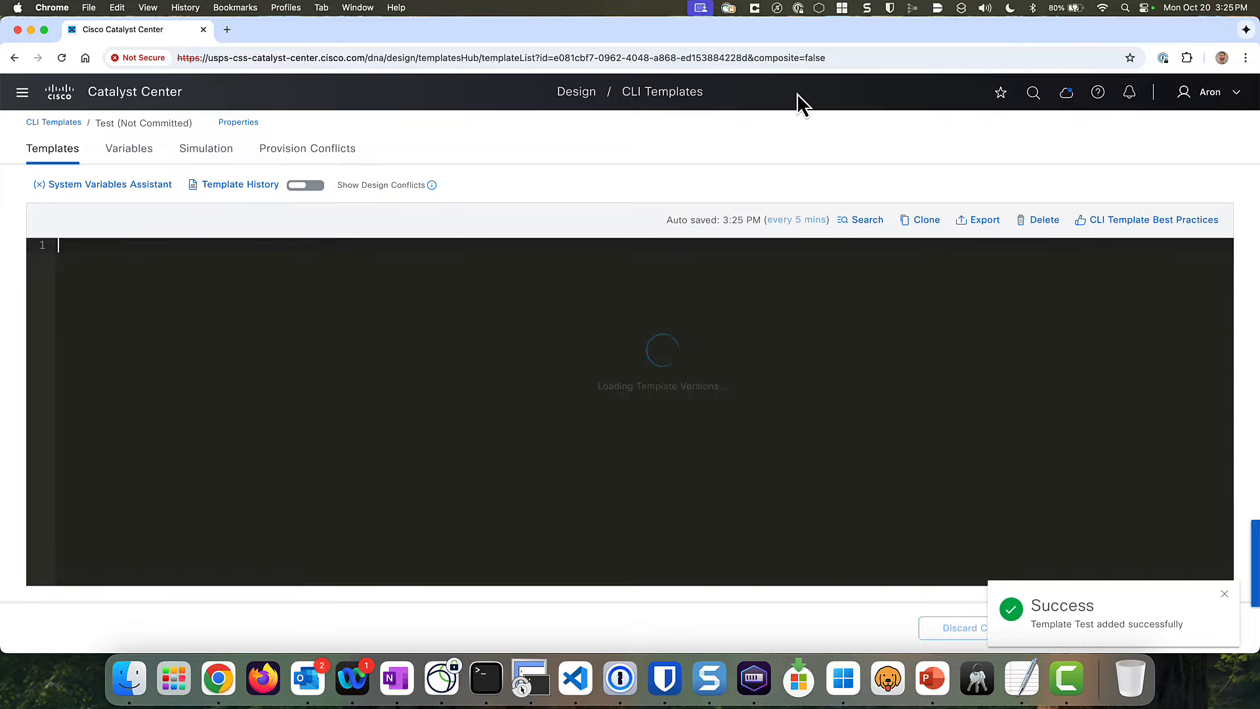
{"action": "left_click", "coordinate": [225, 254]}
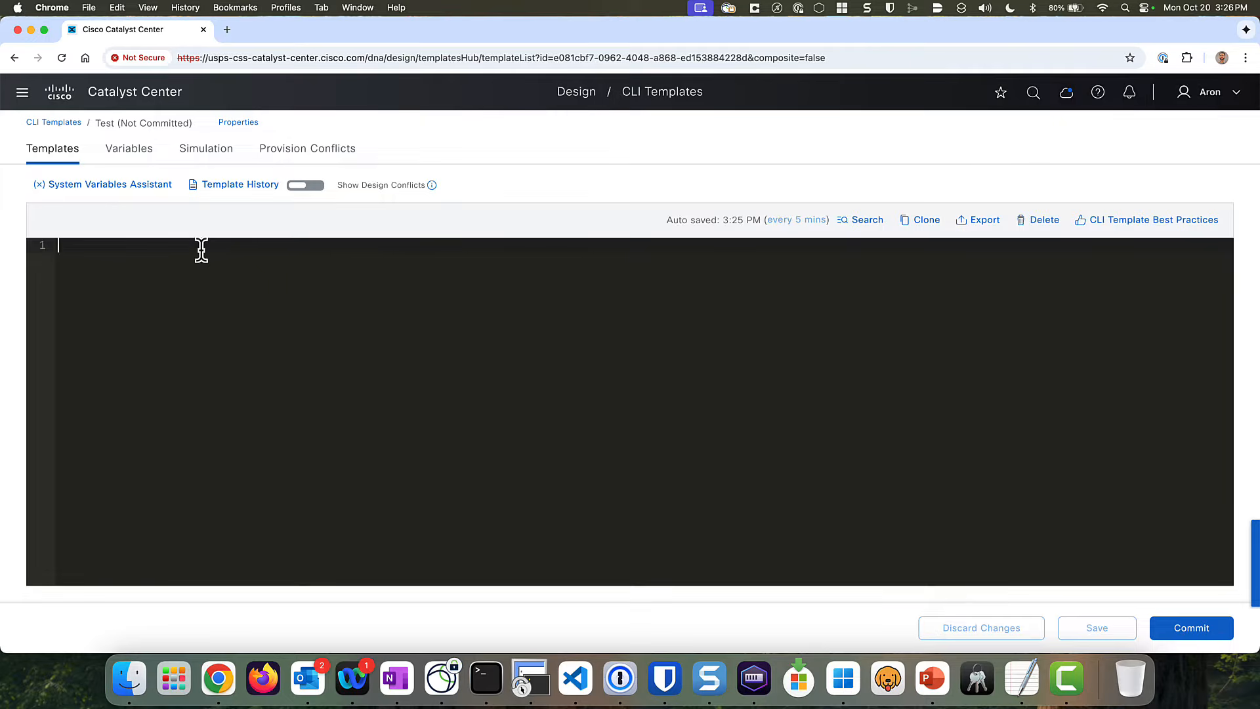
{"action": "left_click", "coordinate": [80, 187]}
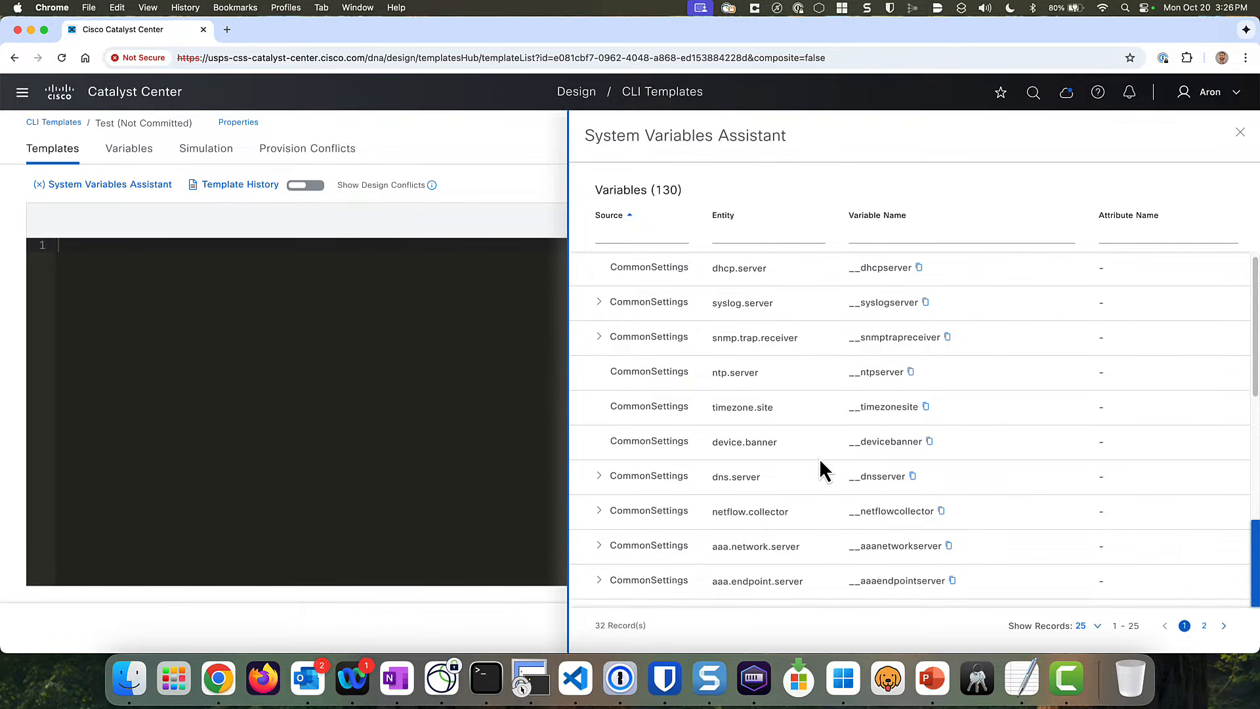
{"action": "scroll", "coordinate": [819, 459], "scroll_direction": "down", "scroll_amount": 3}
{"action": "left_click", "coordinate": [1057, 627]}
{"action": "left_click", "coordinate": [1077, 577]}
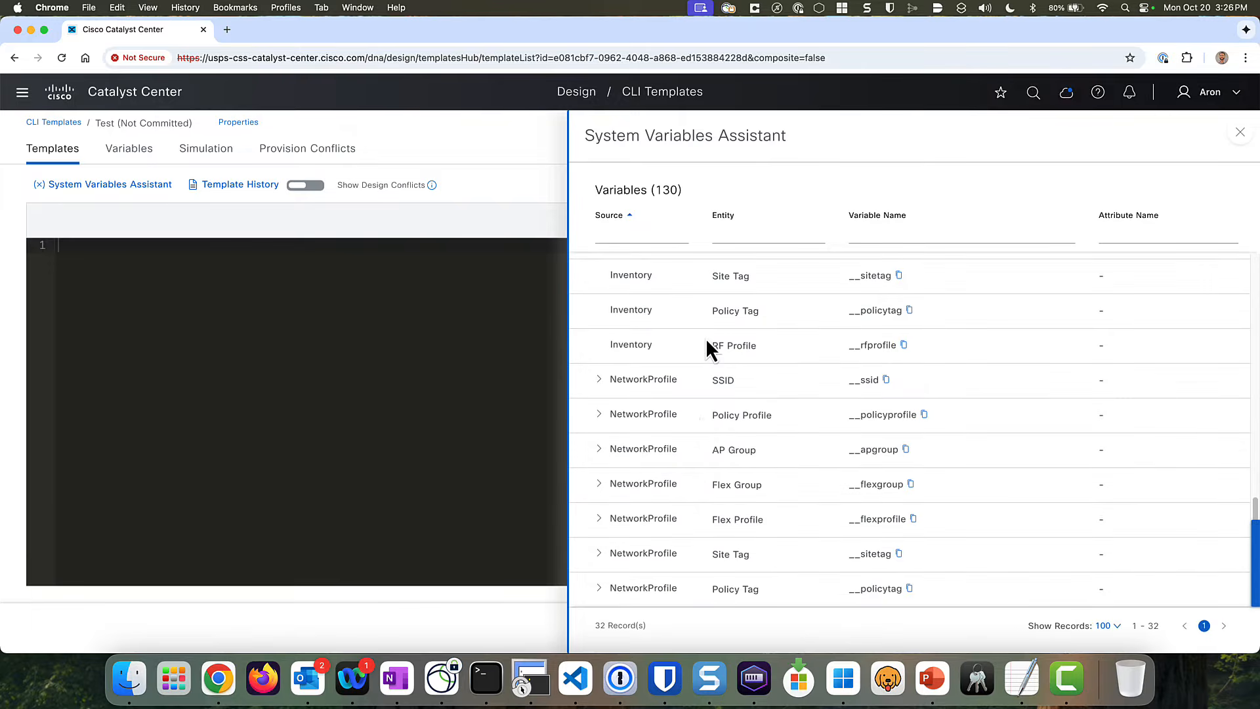
{"action": "scroll", "coordinate": [699, 417], "scroll_direction": "up", "scroll_amount": 10}
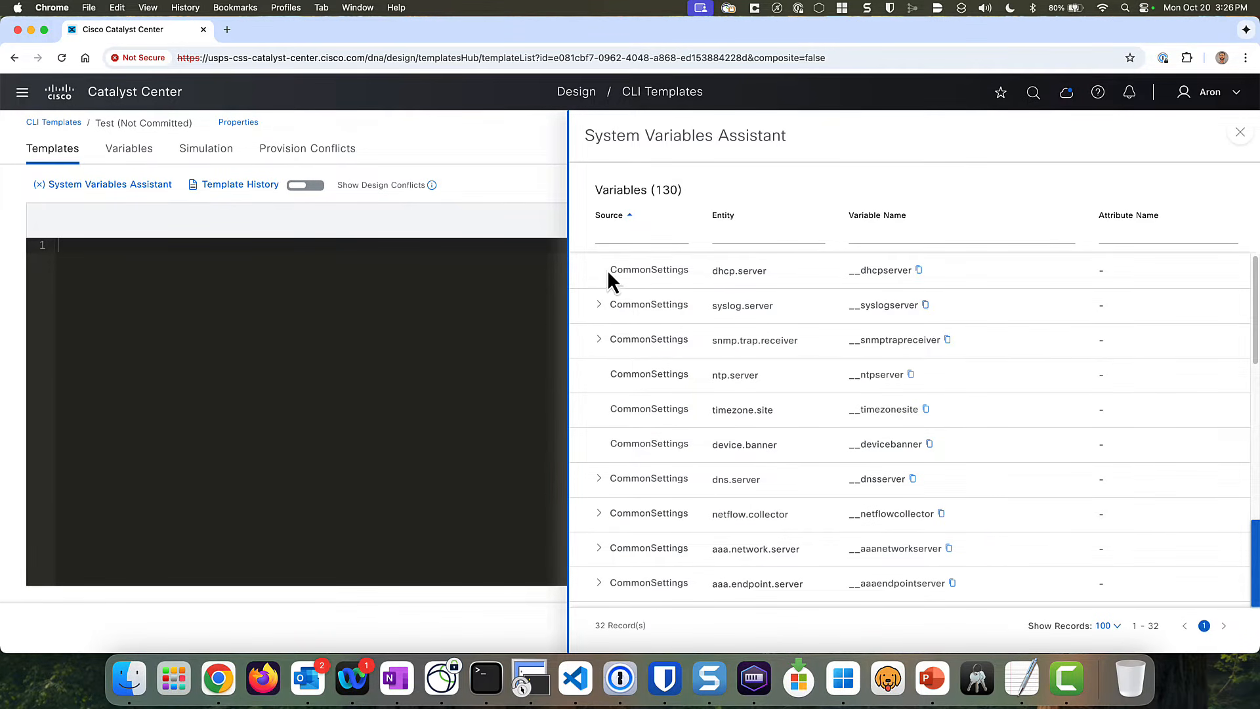
{"action": "left_click_drag", "start_coordinate": [610, 269], "coordinate": [655, 262]}
{"action": "left_click", "coordinate": [682, 285]}
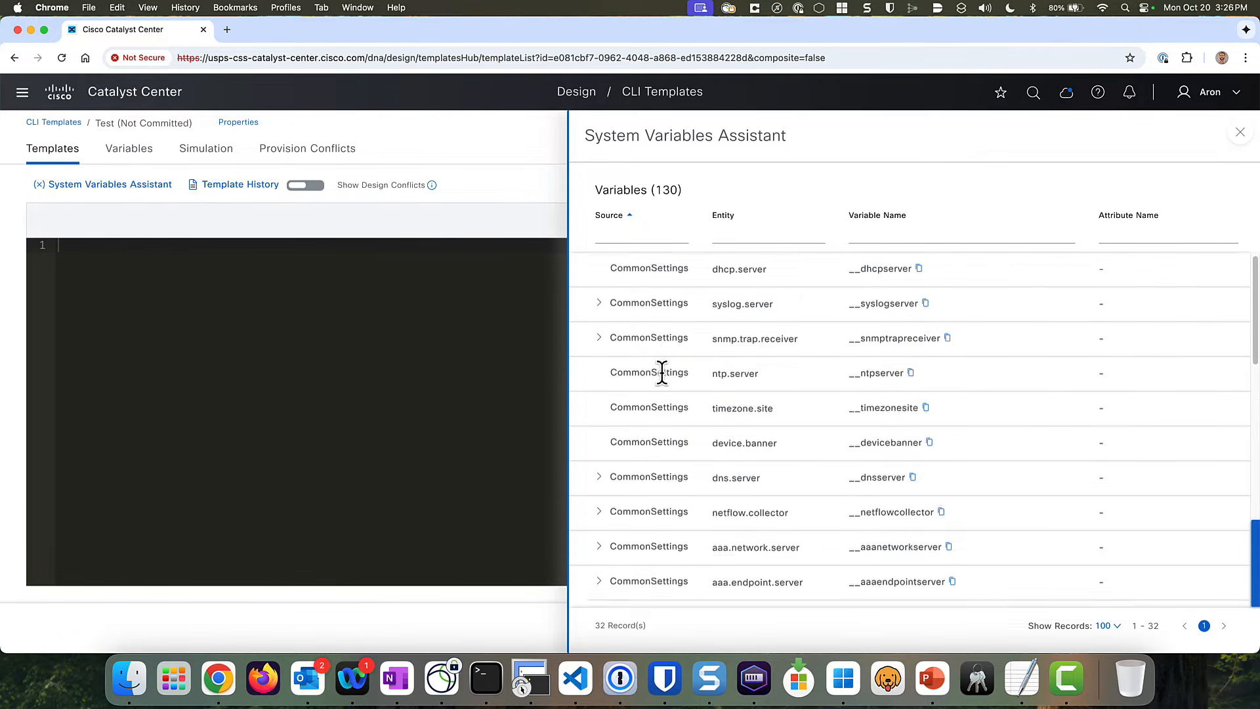
{"action": "scroll", "coordinate": [662, 375], "scroll_direction": "down", "scroll_amount": 7}
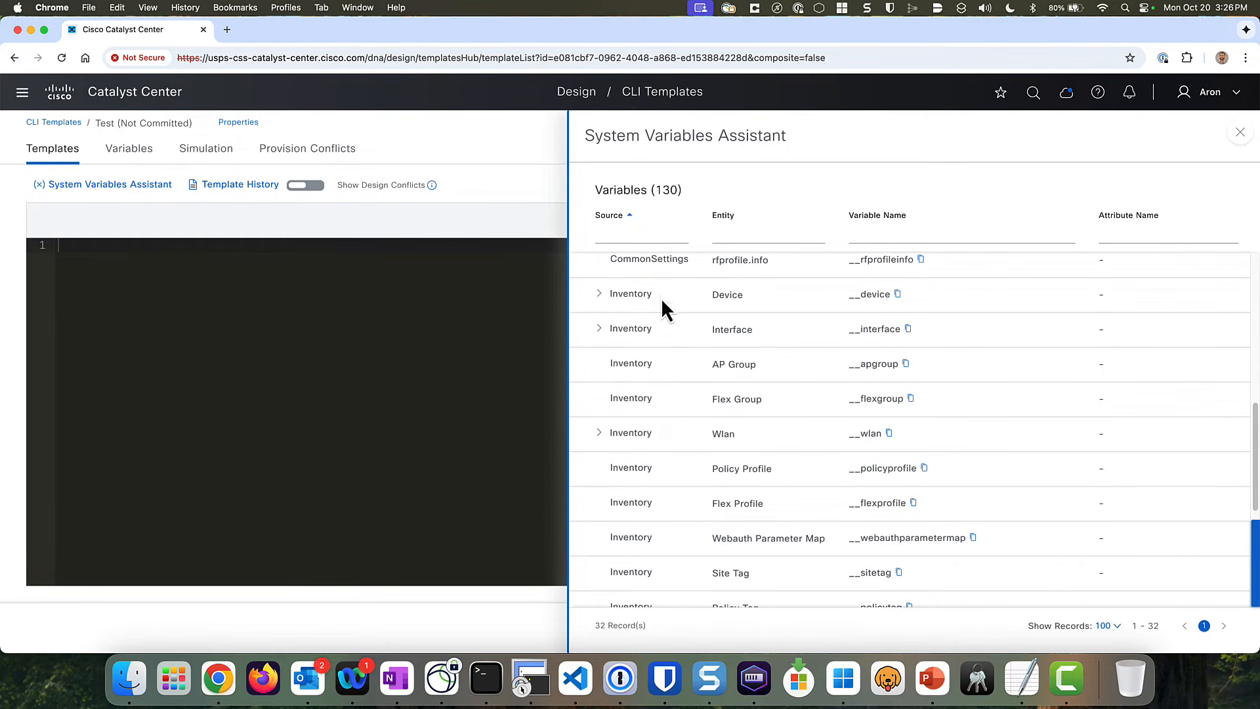
{"action": "scroll", "coordinate": [647, 456], "scroll_direction": "down", "scroll_amount": 5}
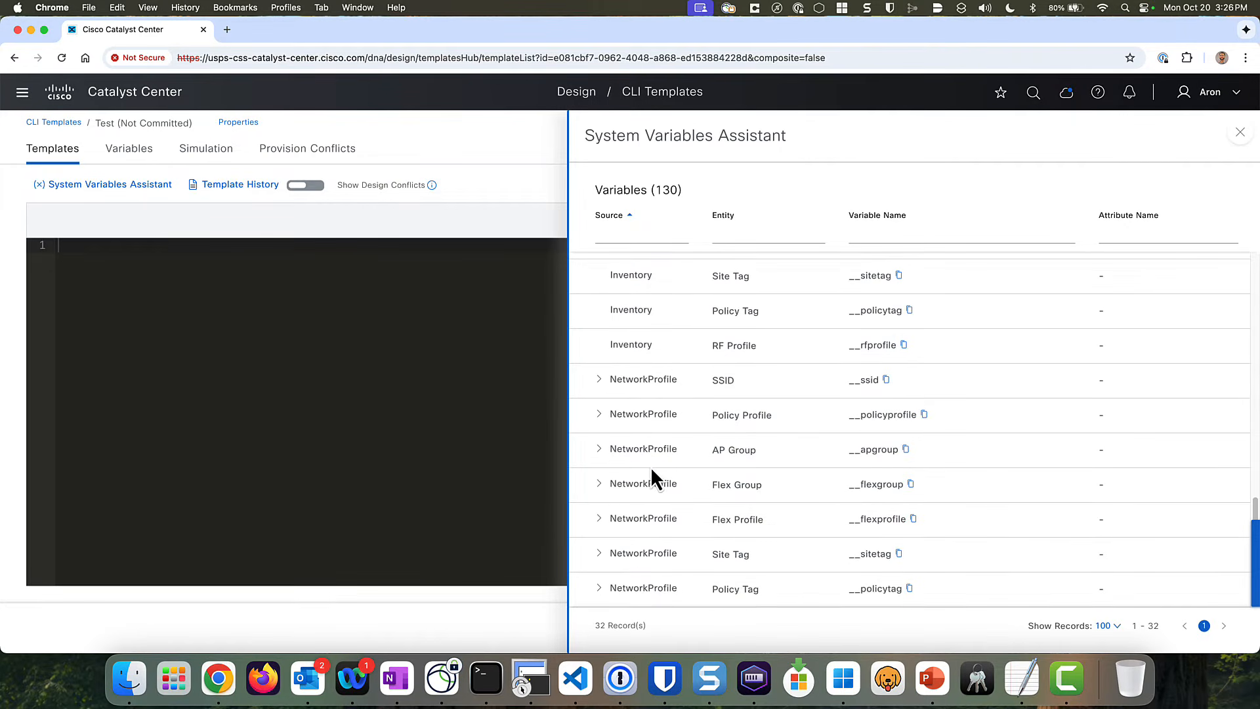
{"action": "left_click_drag", "start_coordinate": [680, 378], "coordinate": [636, 378]}
{"action": "left_click", "coordinate": [678, 387]}
{"action": "scroll", "coordinate": [674, 365], "scroll_direction": "up", "scroll_amount": 3}
{"action": "scroll", "coordinate": [669, 370], "scroll_direction": "up", "scroll_amount": 5}
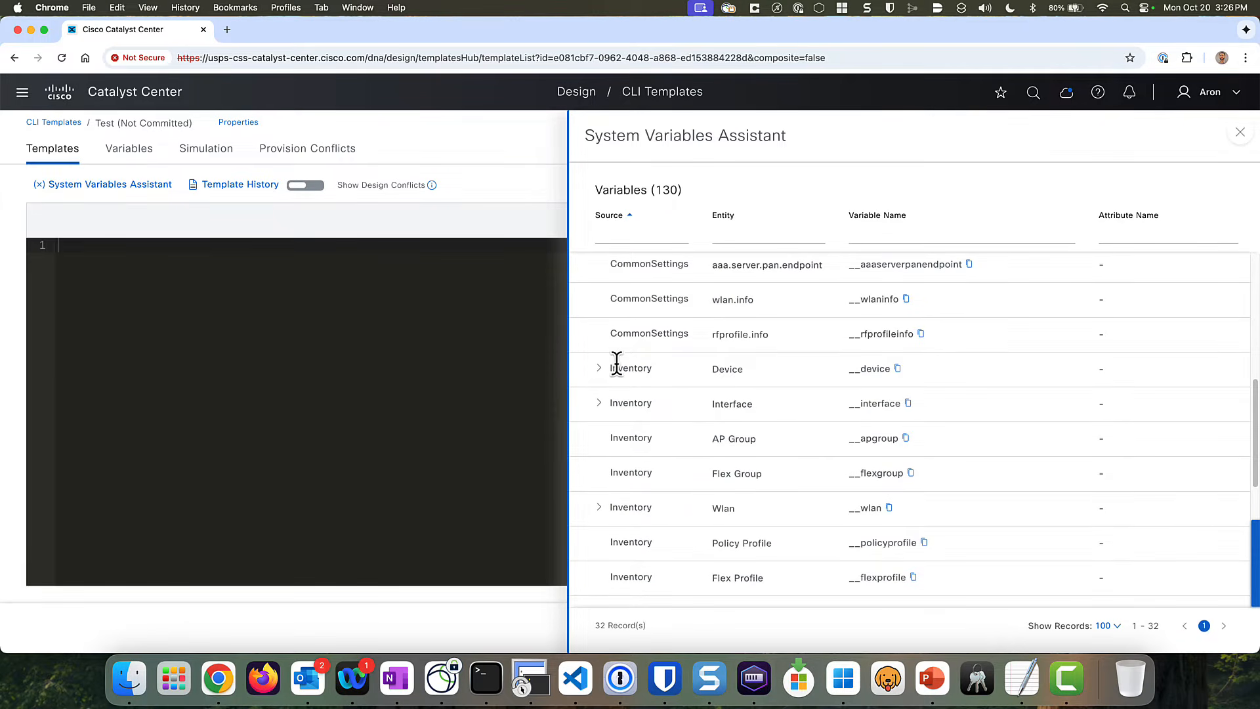
{"action": "left_click_drag", "start_coordinate": [694, 372], "coordinate": [735, 370]}
{"action": "left_click_drag", "start_coordinate": [702, 404], "coordinate": [903, 403]}
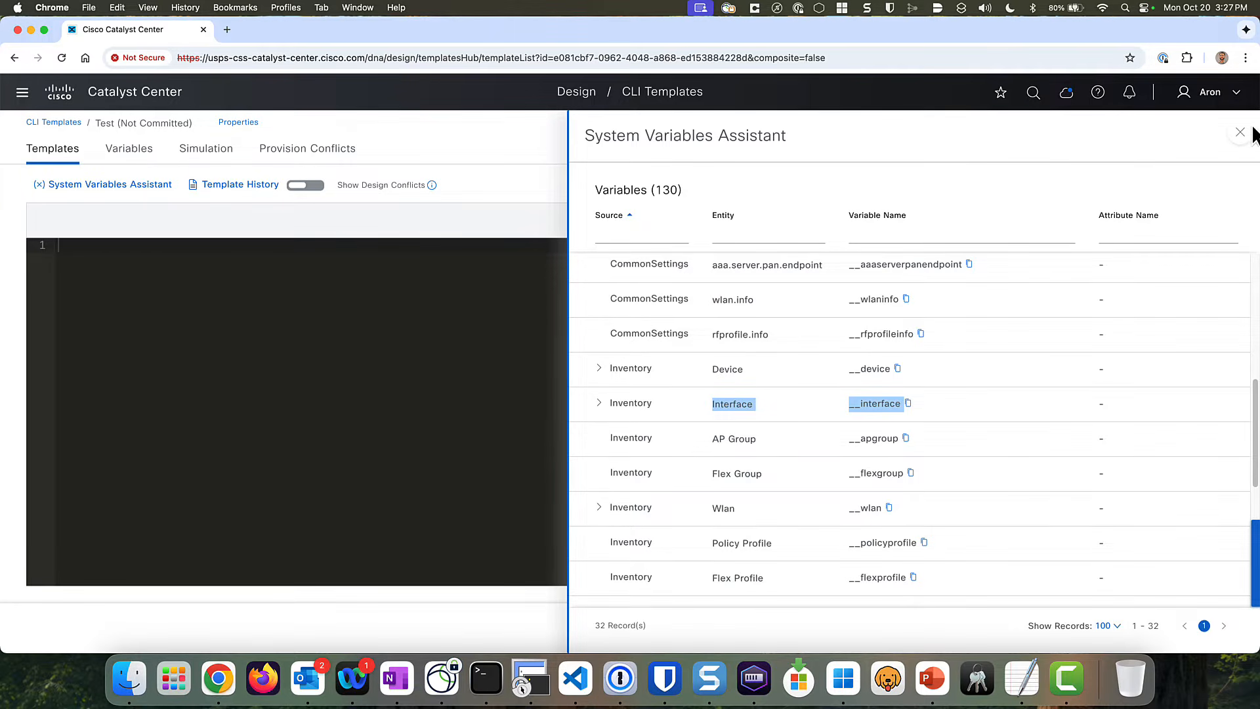
{"action": "left_click", "coordinate": [1038, 179]}
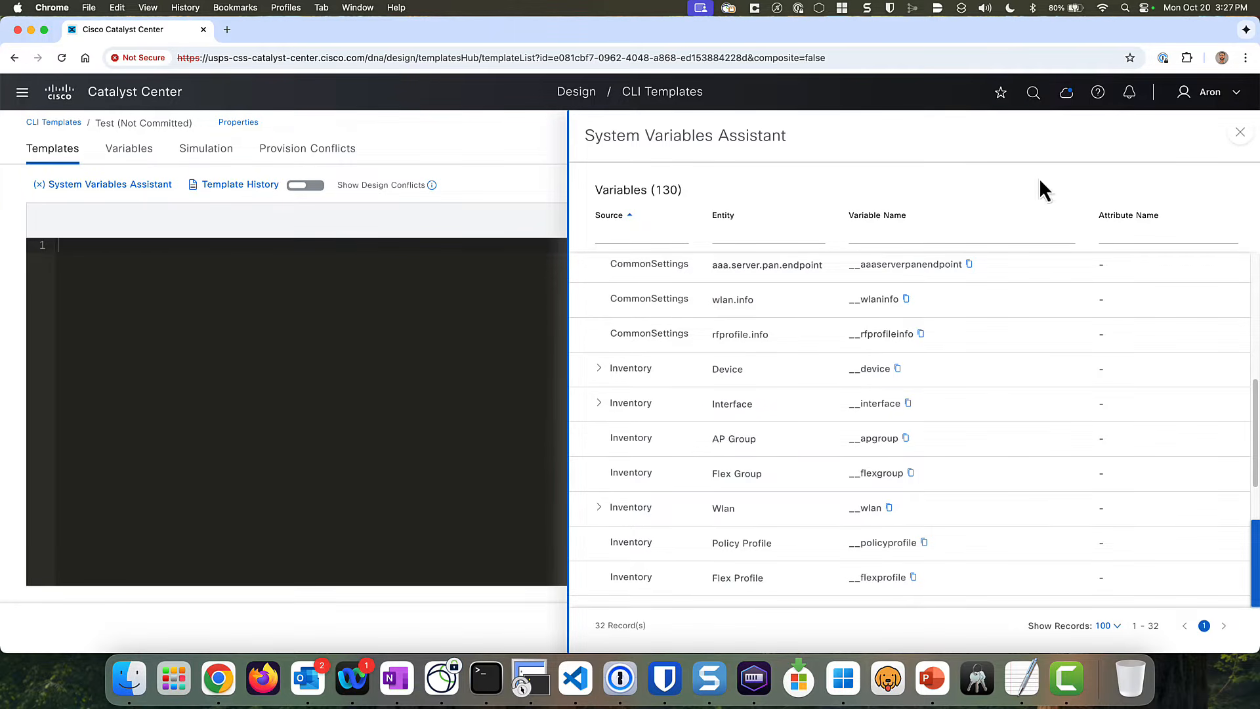
{"action": "left_click", "coordinate": [1240, 133]}
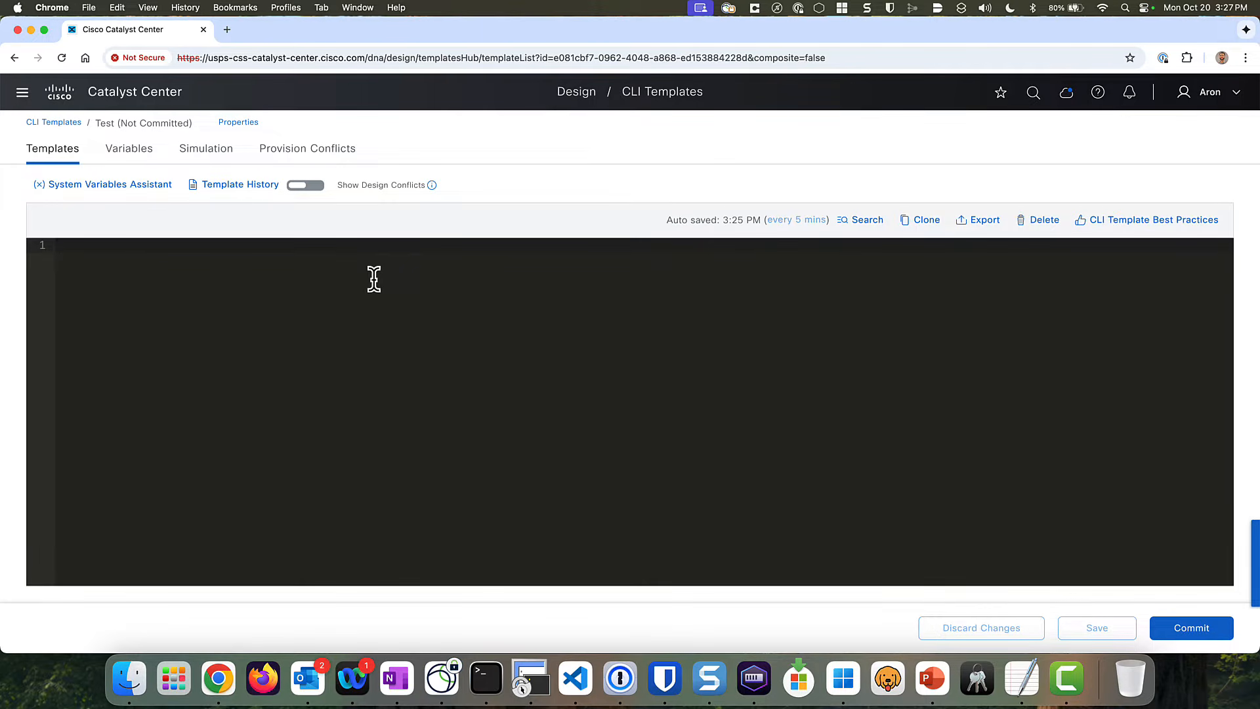
- Enter {{ variable }} on line 1, save the Test template, and view its Variables tab
{"action": "type", "text": "{{"}
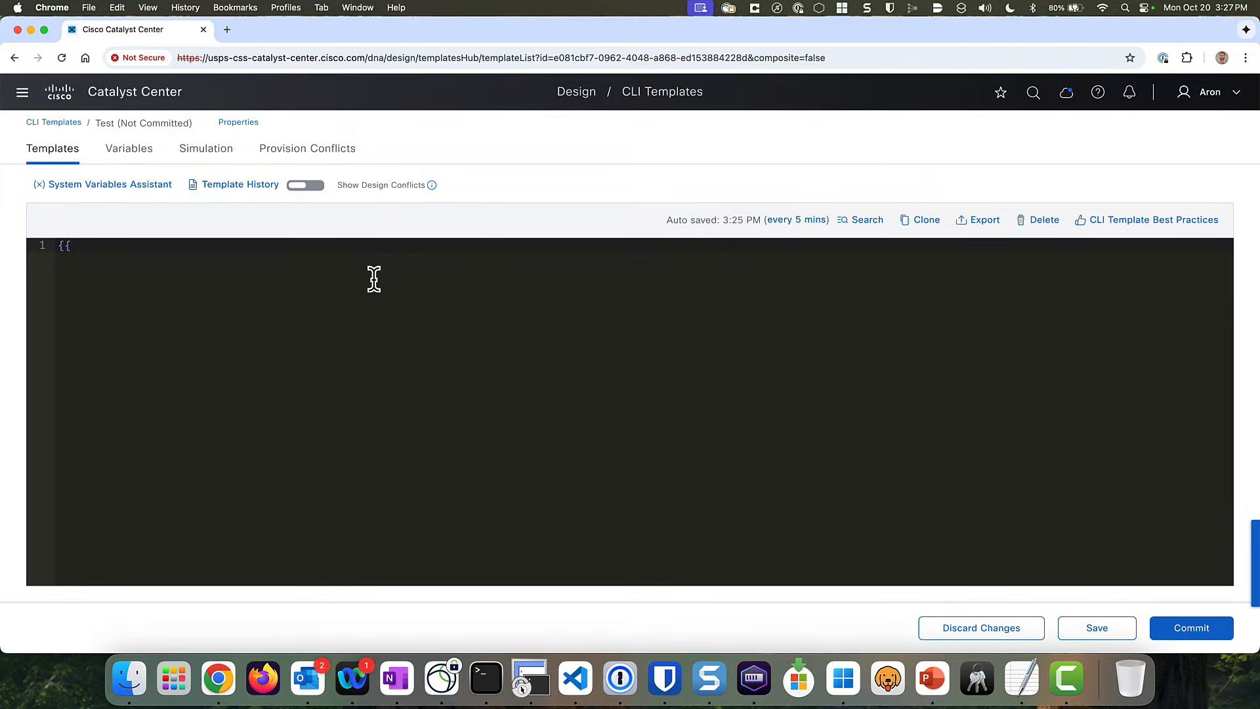
{"action": "type", "text": " variabi"}
{"action": "type", "text": "abl"}
{"action": "type", "text": "e }}"}
{"action": "left_click", "coordinate": [1086, 628]}
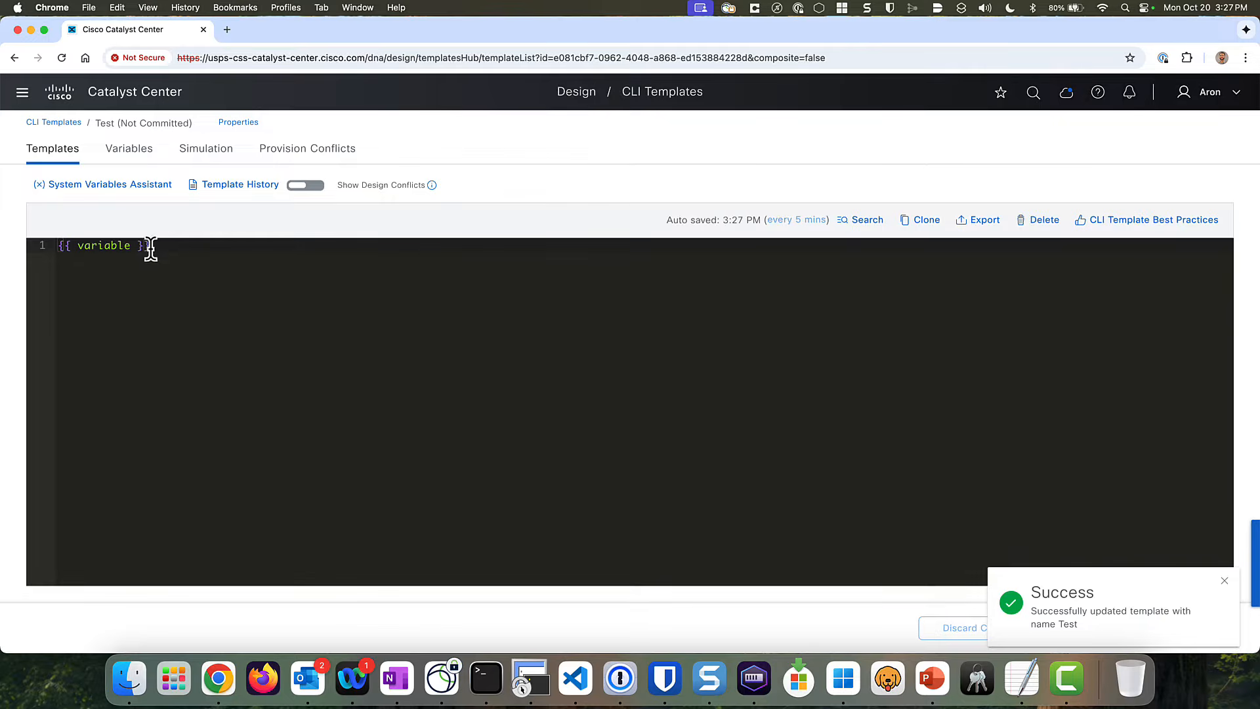
{"action": "left_click", "coordinate": [131, 160]}
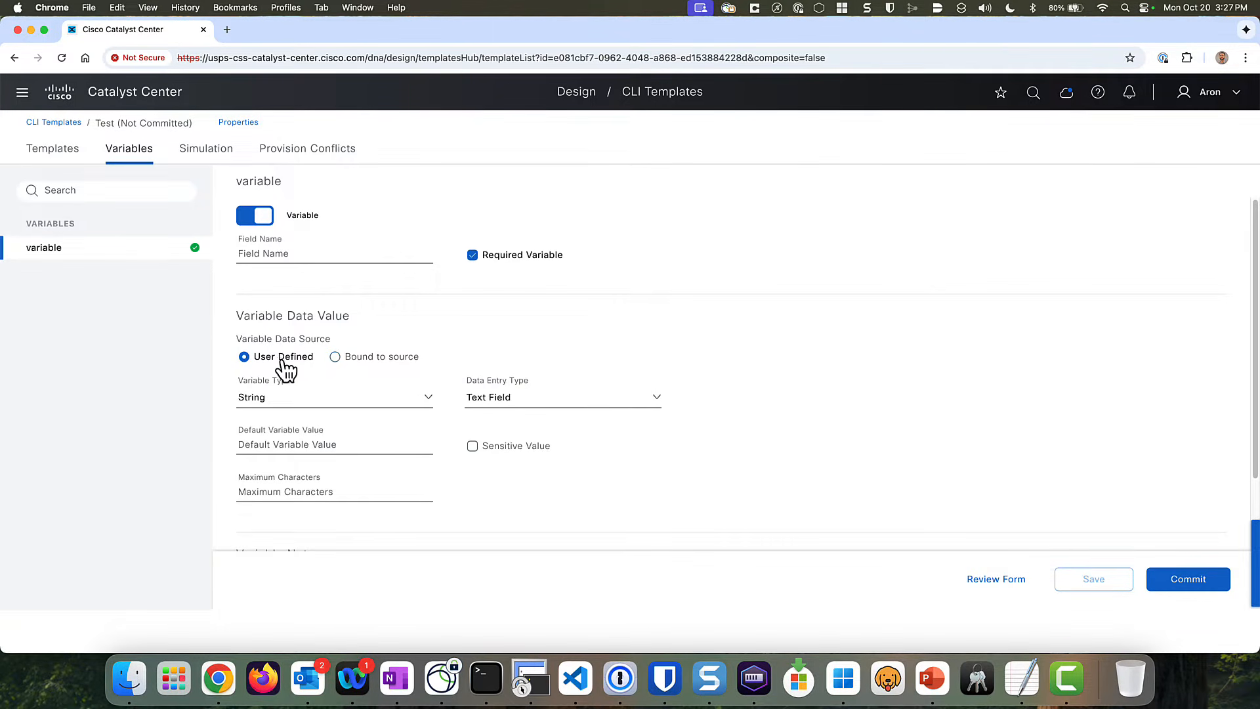
- Bind the variable as Multi Select to the Inventory Device hostname attribute
{"action": "left_click", "coordinate": [335, 357]}
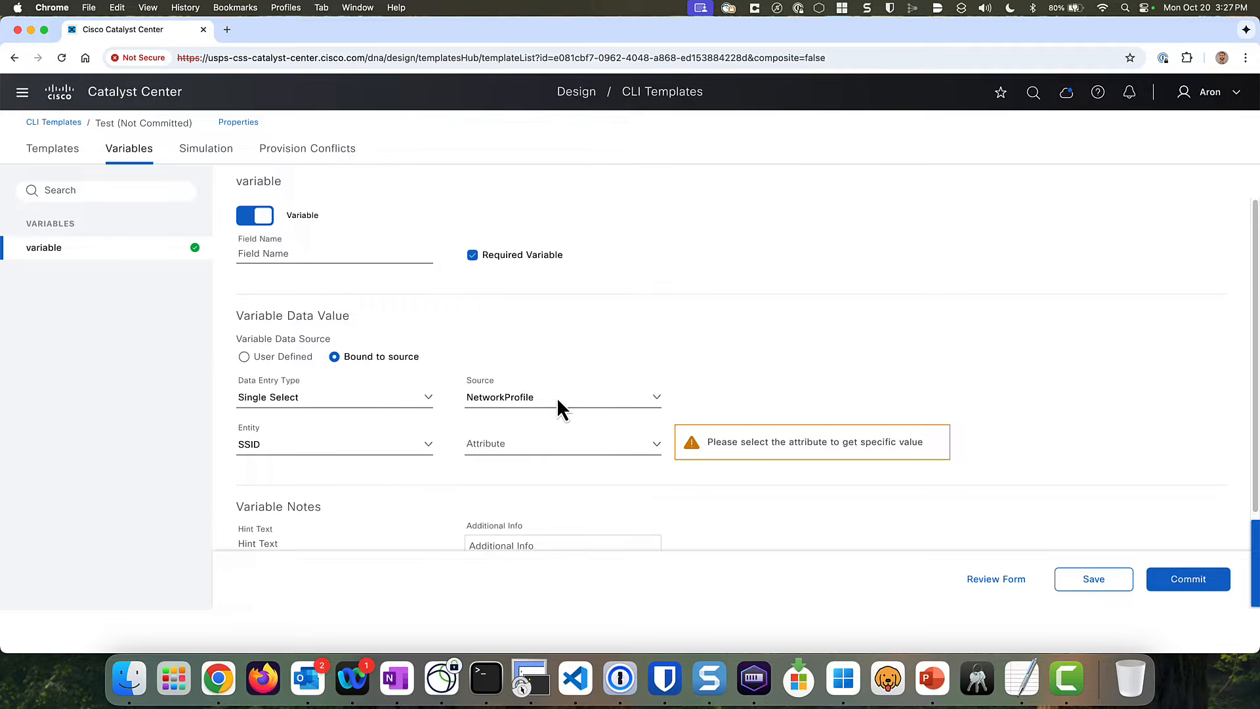
{"action": "left_click", "coordinate": [426, 400]}
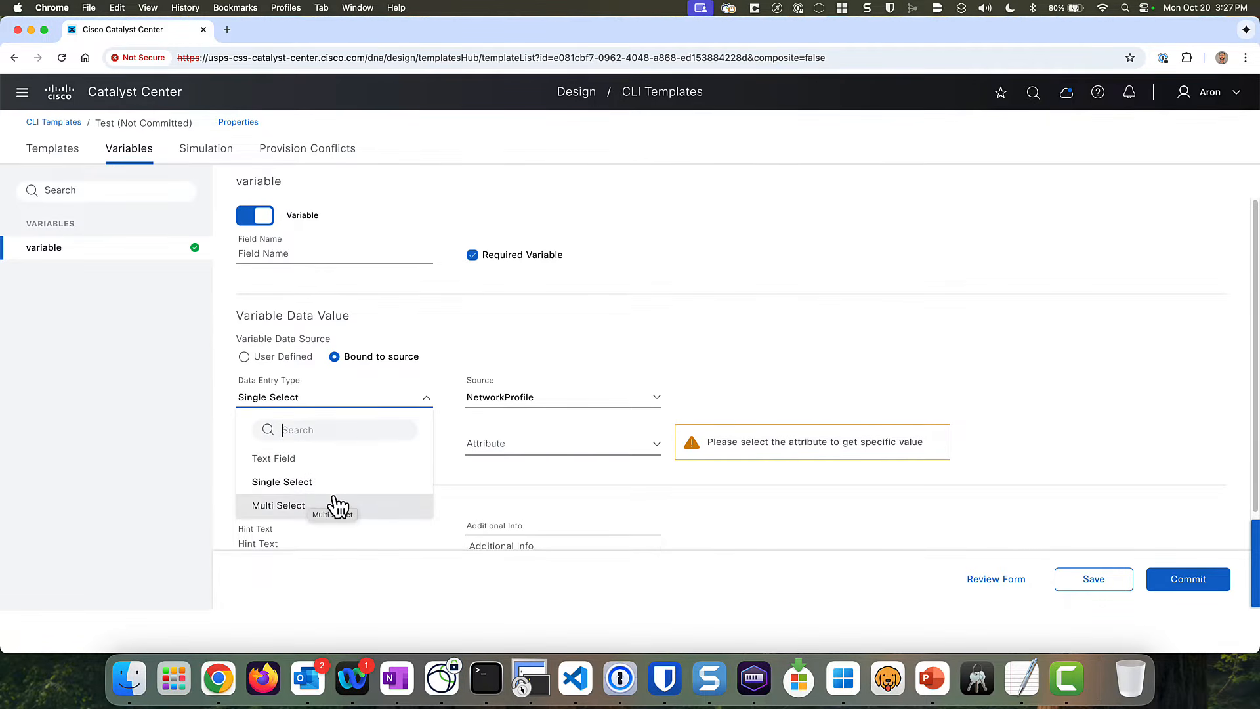
{"action": "left_click", "coordinate": [305, 505]}
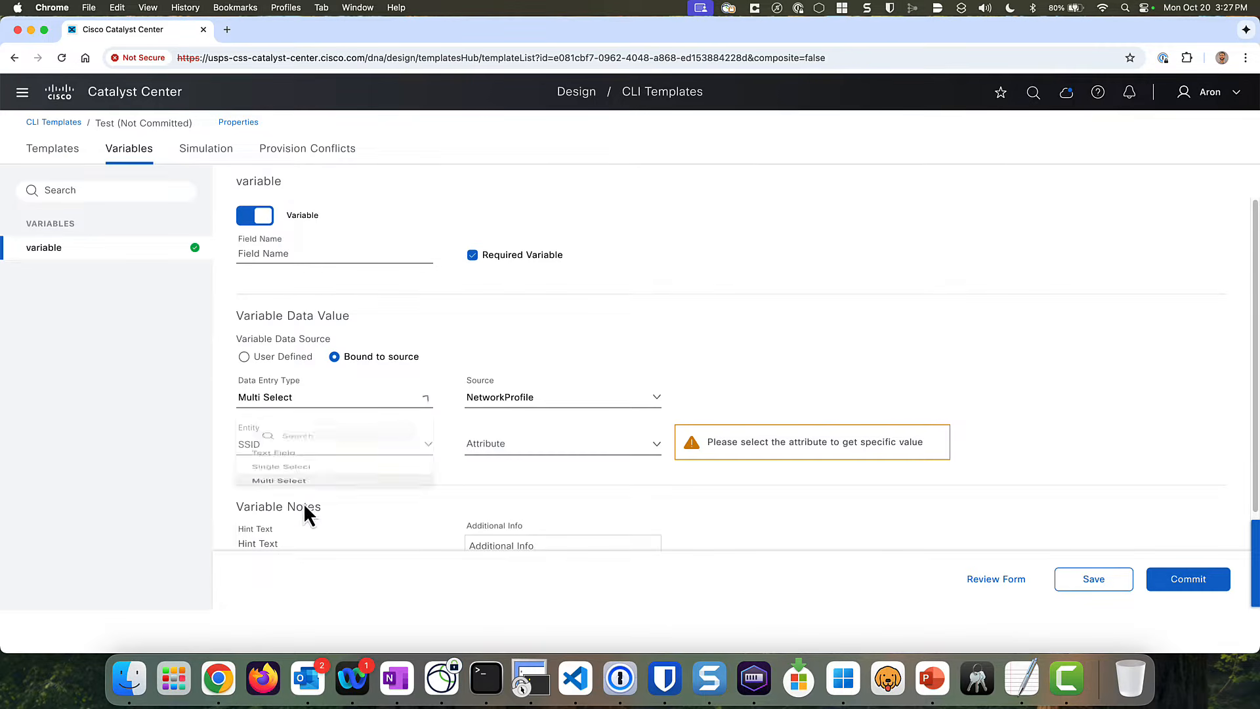
{"action": "left_click", "coordinate": [571, 396]}
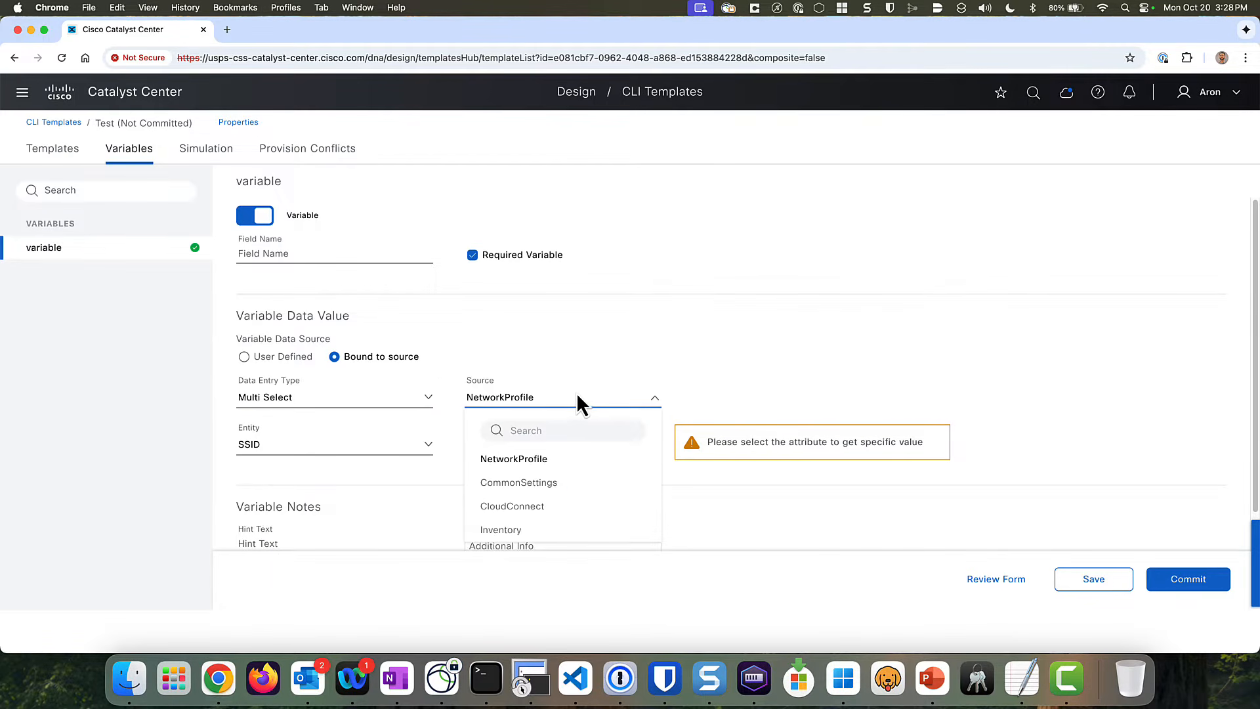
{"action": "left_click", "coordinate": [518, 532]}
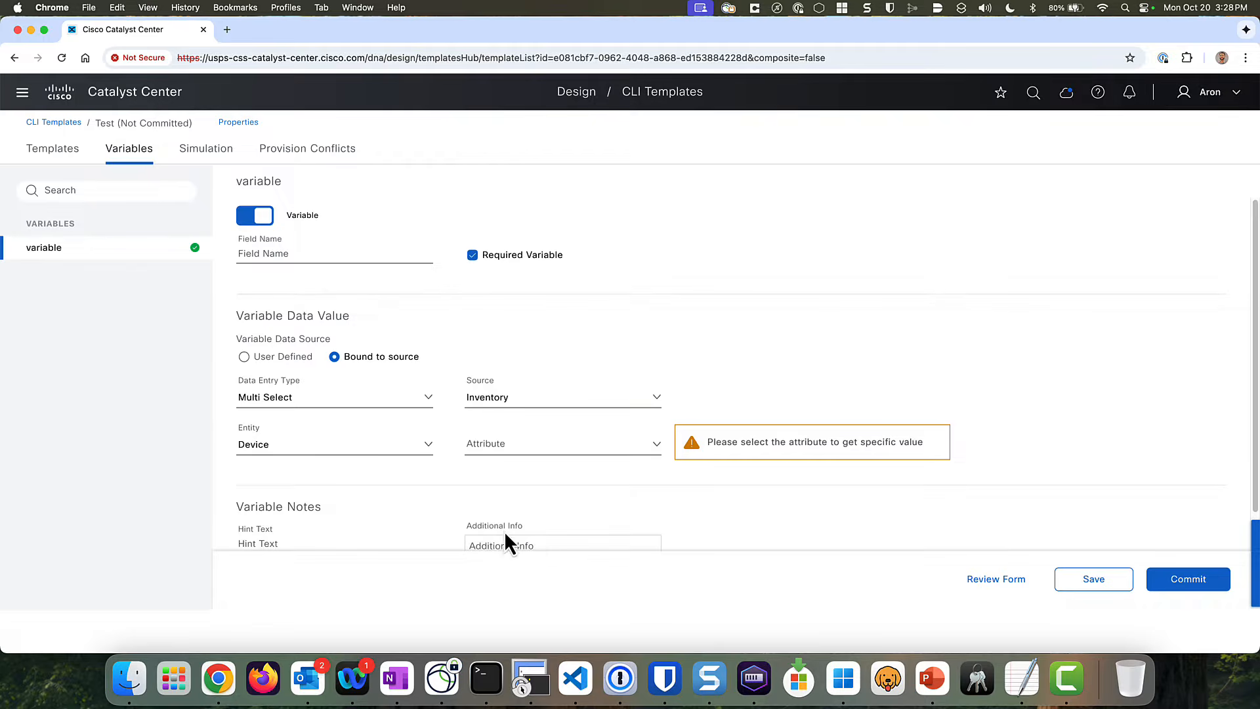
{"action": "left_click", "coordinate": [427, 452]}
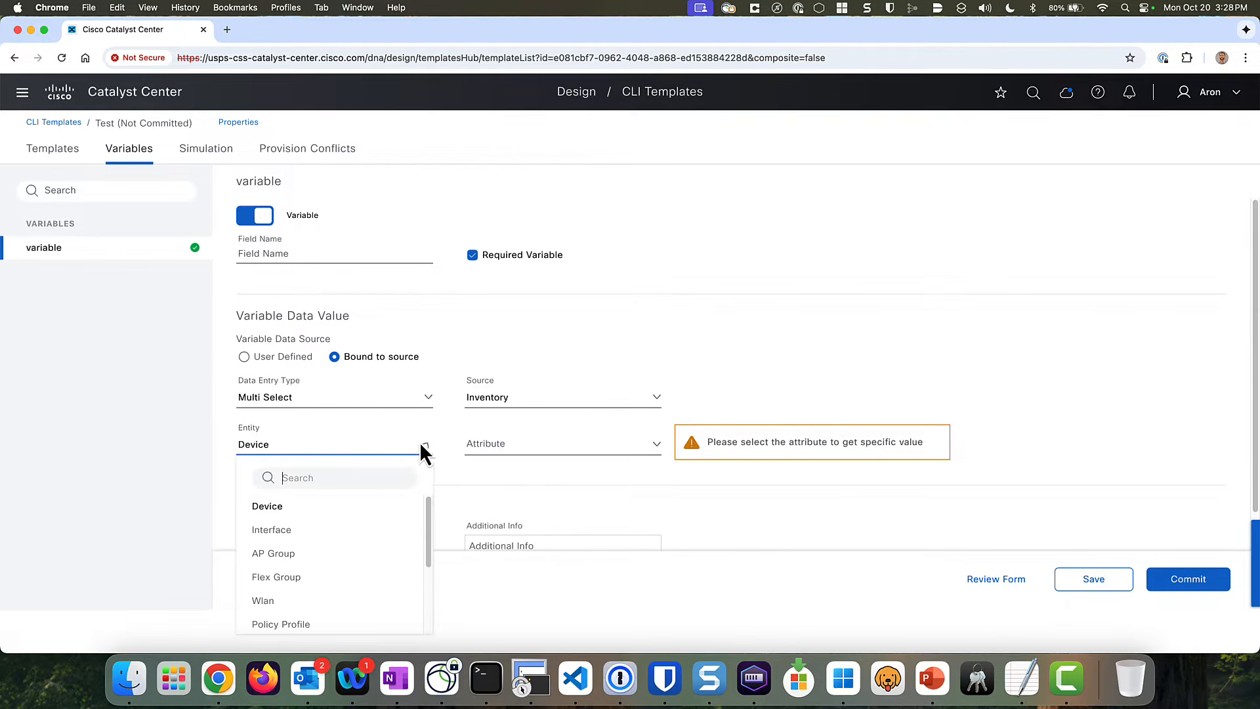
{"action": "left_click", "coordinate": [277, 507]}
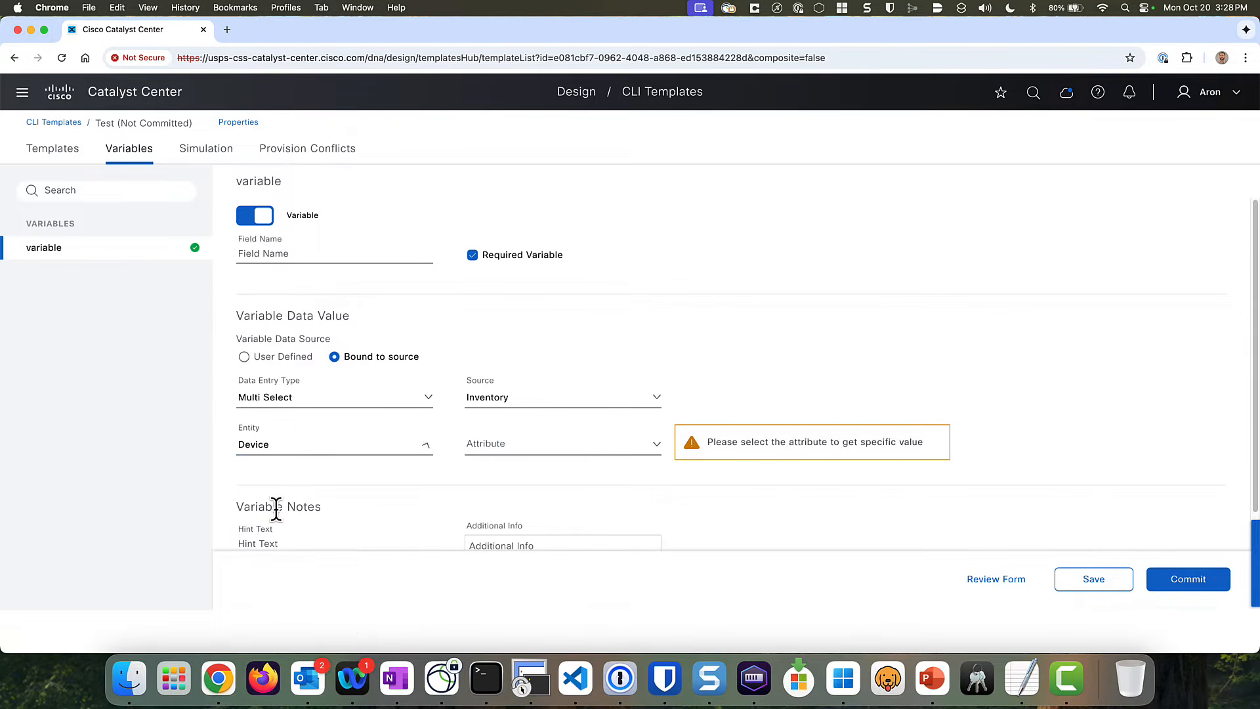
{"action": "left_click", "coordinate": [652, 447]}
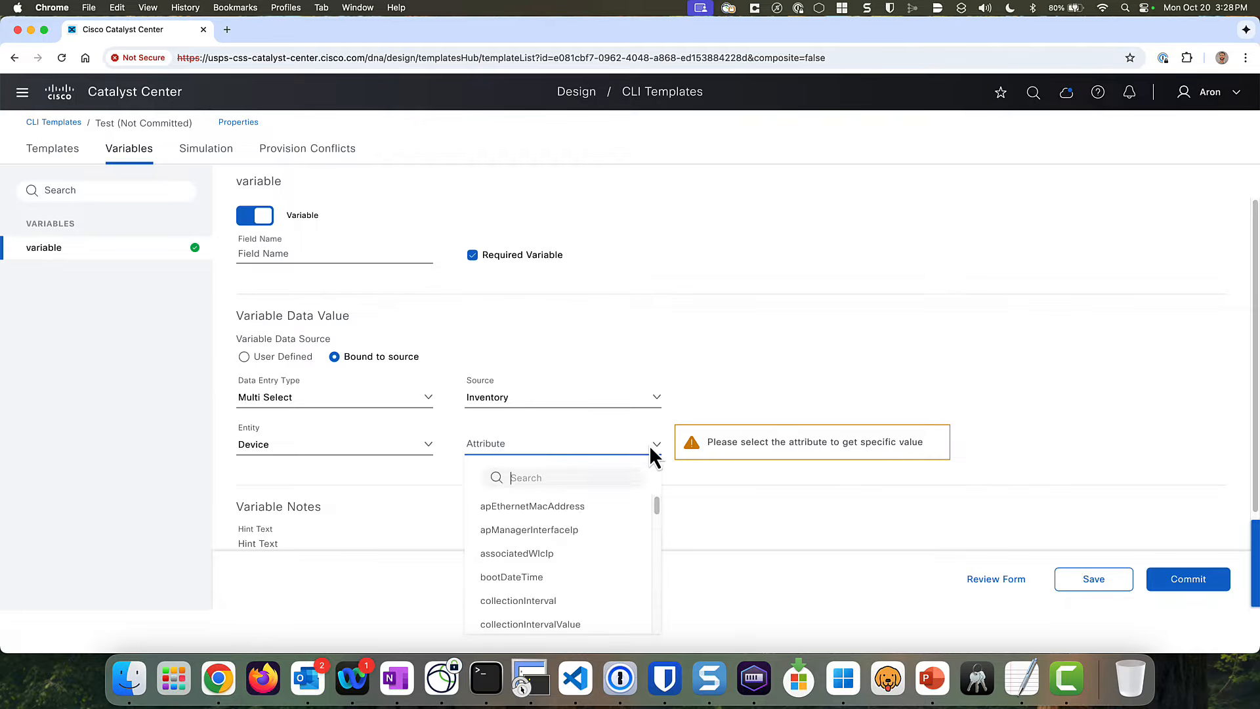
{"action": "left_click", "coordinate": [560, 475]}
{"action": "type", "text": "host"}
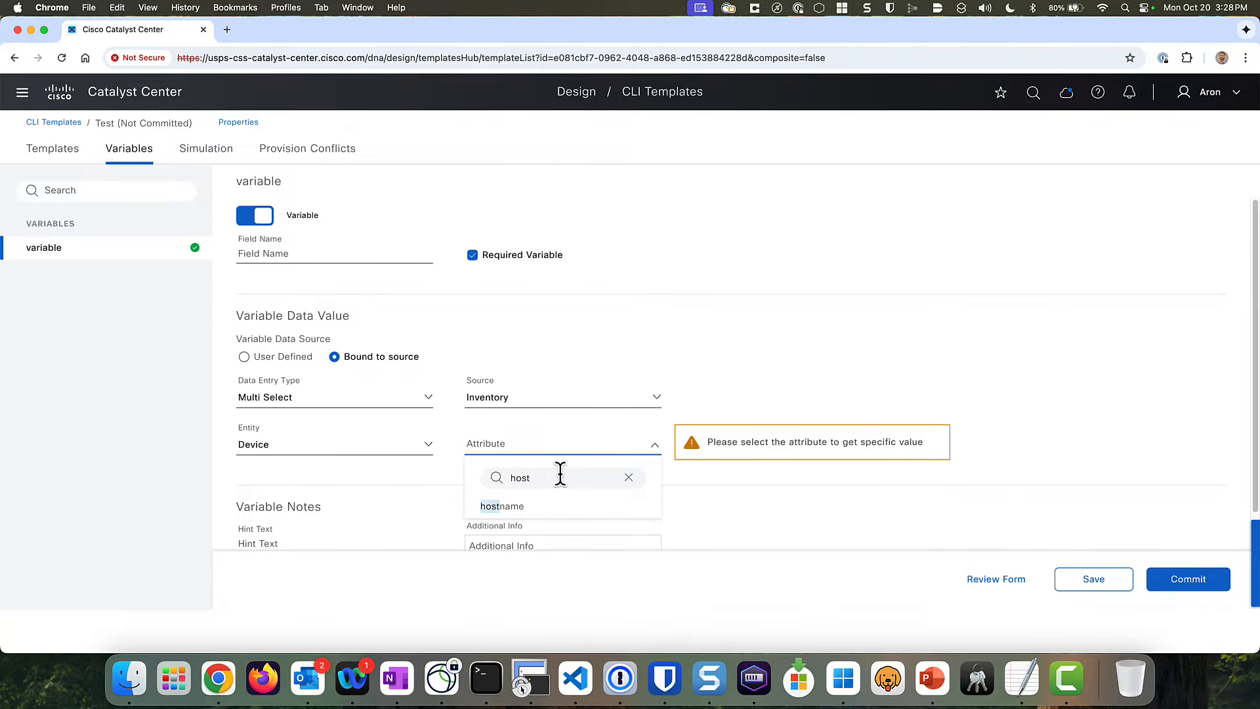
{"action": "left_click", "coordinate": [517, 507]}
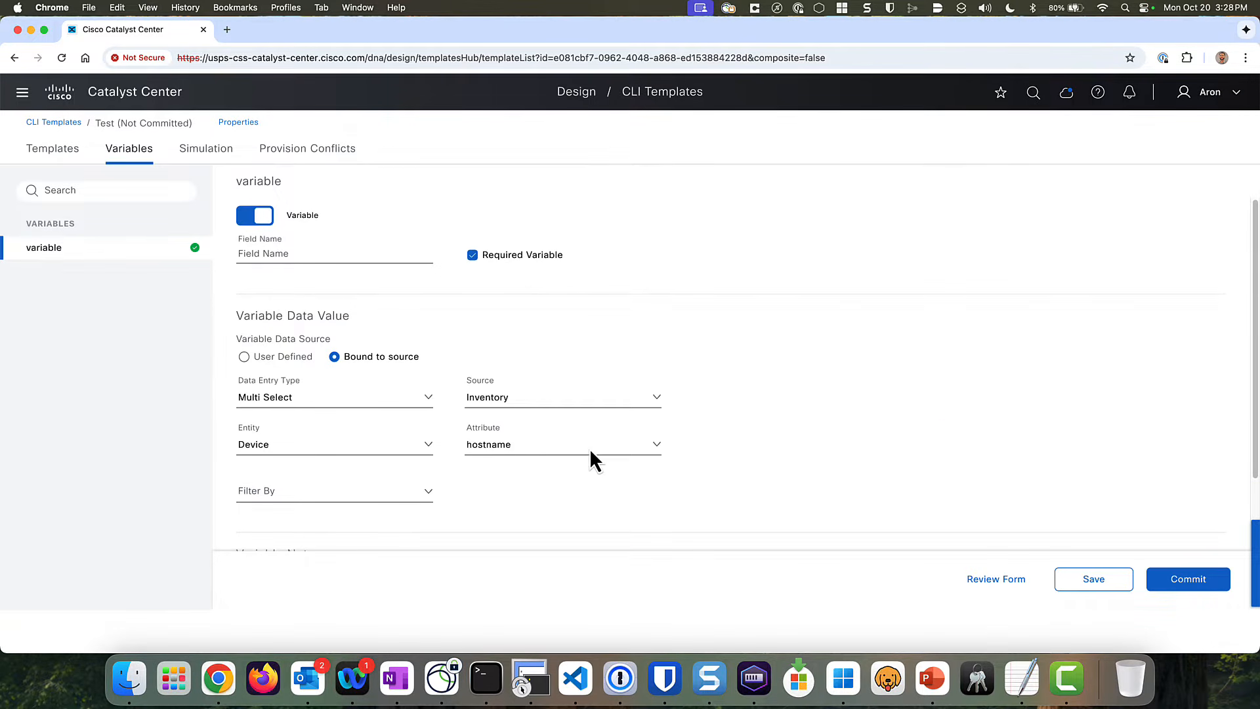
{"action": "scroll", "coordinate": [618, 482], "scroll_direction": "down", "scroll_amount": 3}
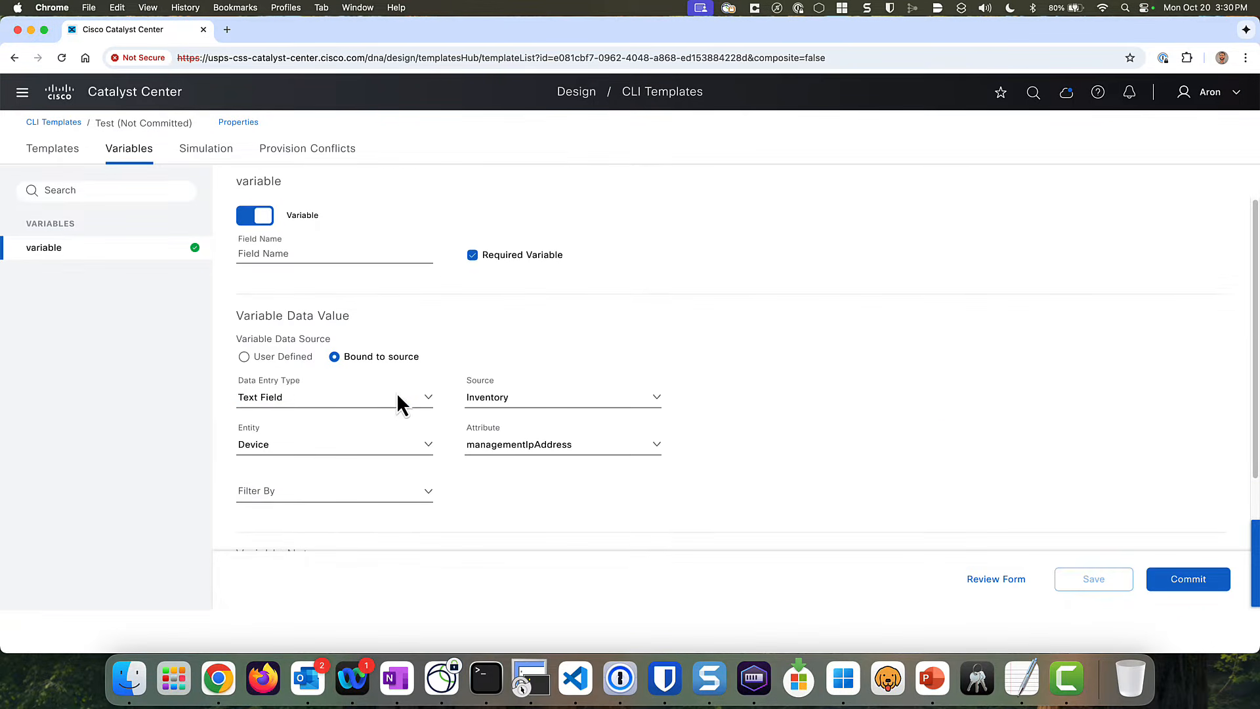
- Rebind it as Multi Select to the Inventory Interface portName attribute and save
{"action": "left_click", "coordinate": [398, 394]}
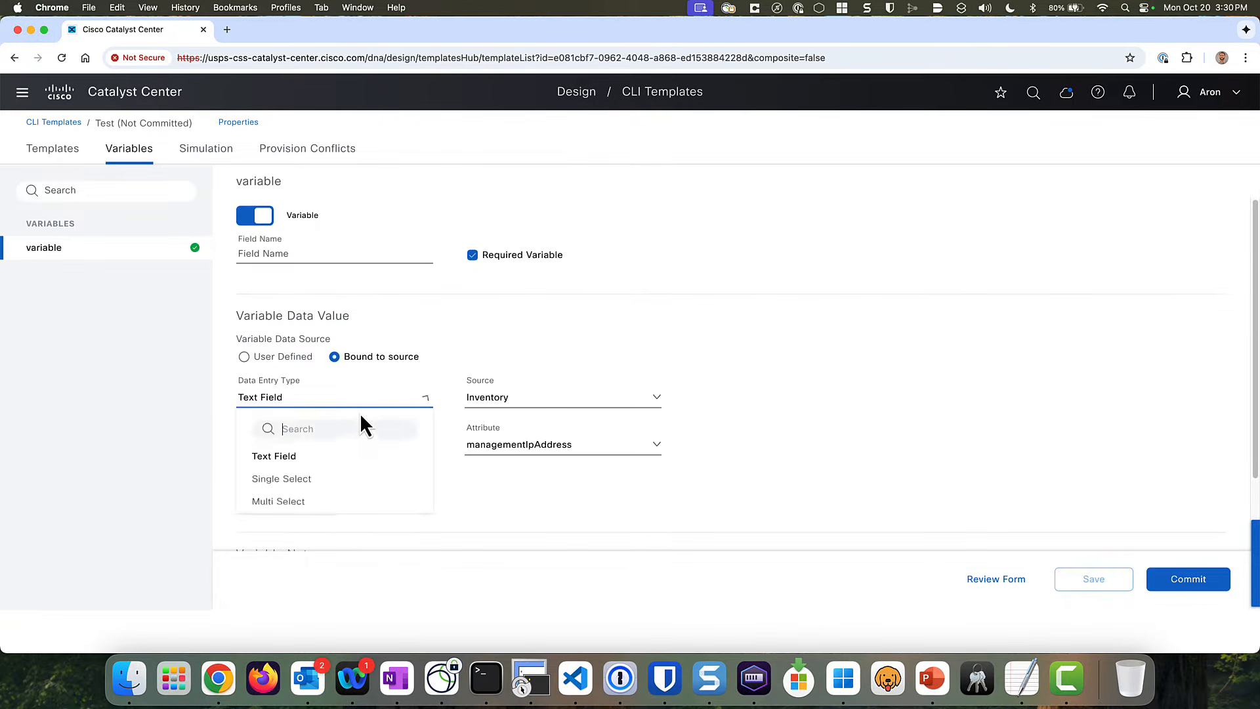
{"action": "left_click", "coordinate": [287, 502]}
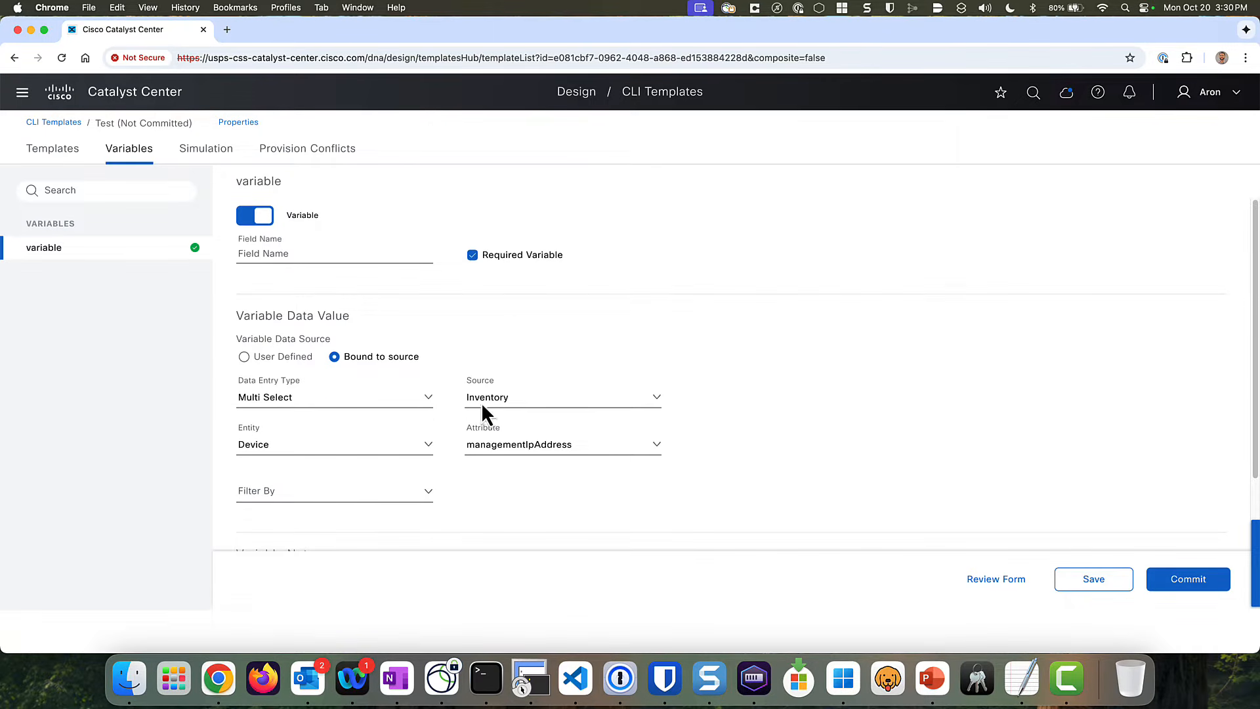
{"action": "left_click", "coordinate": [402, 453]}
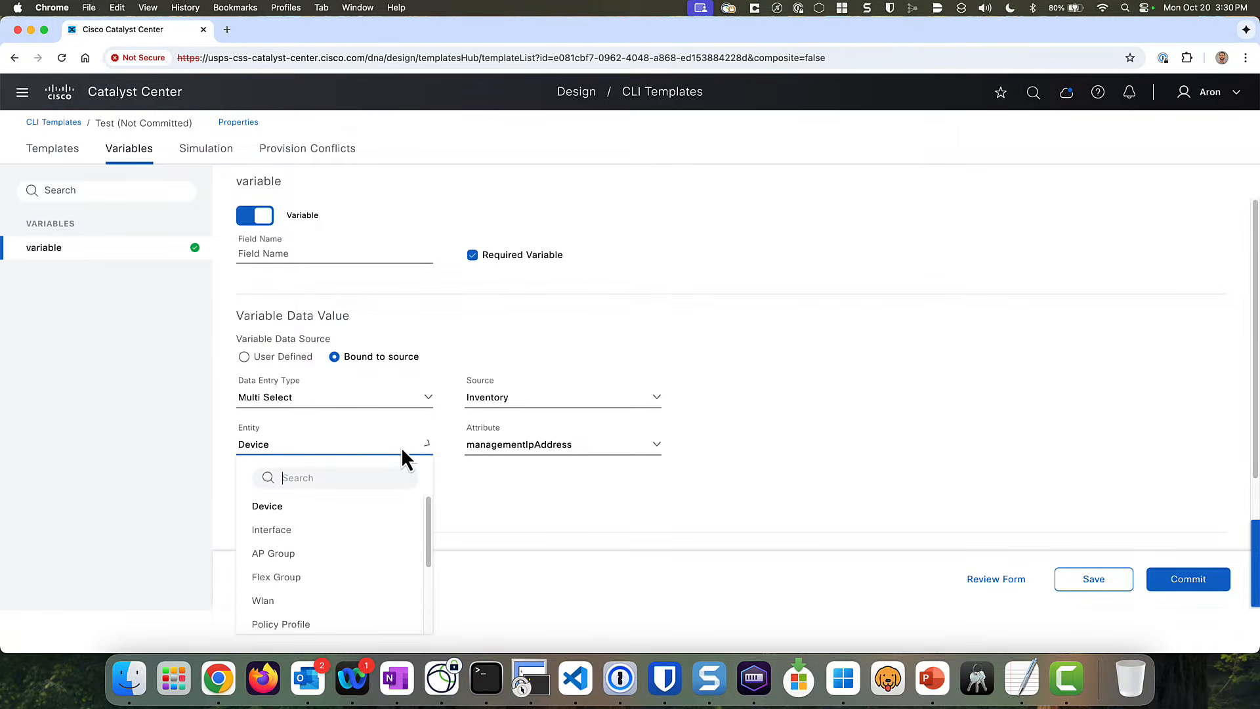
{"action": "left_click", "coordinate": [282, 531]}
{"action": "left_click", "coordinate": [625, 450]}
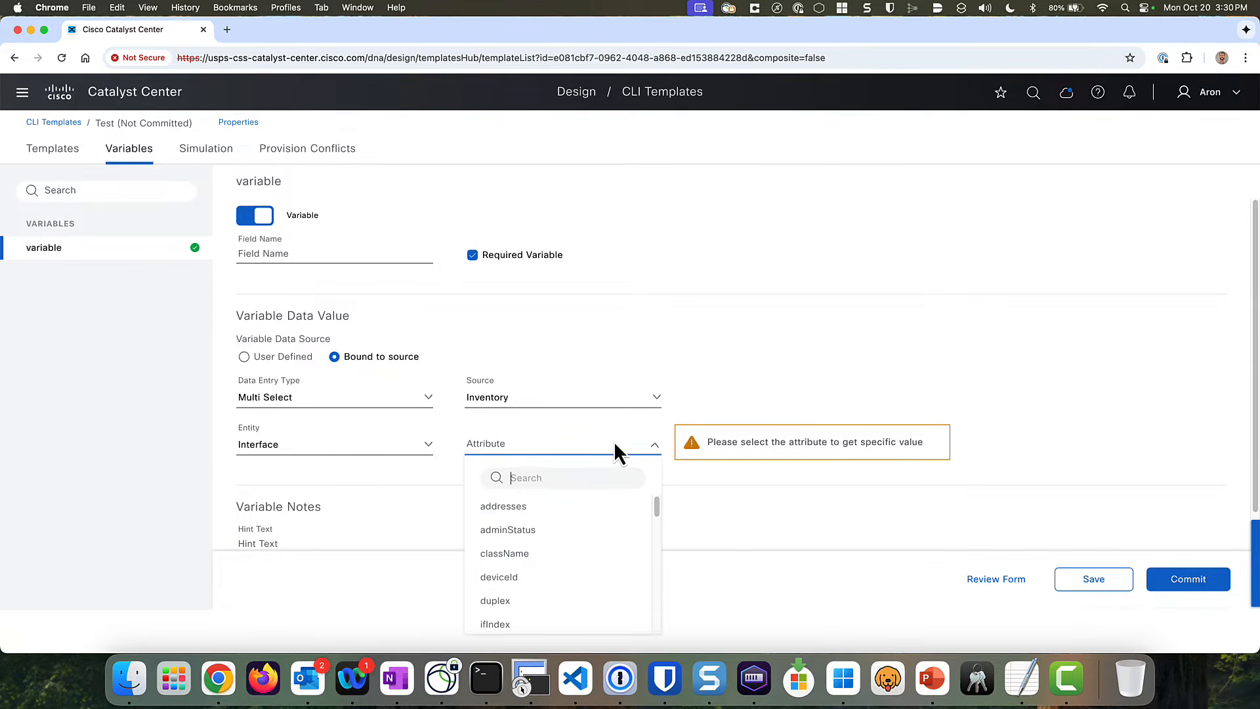
{"action": "left_click", "coordinate": [553, 475]}
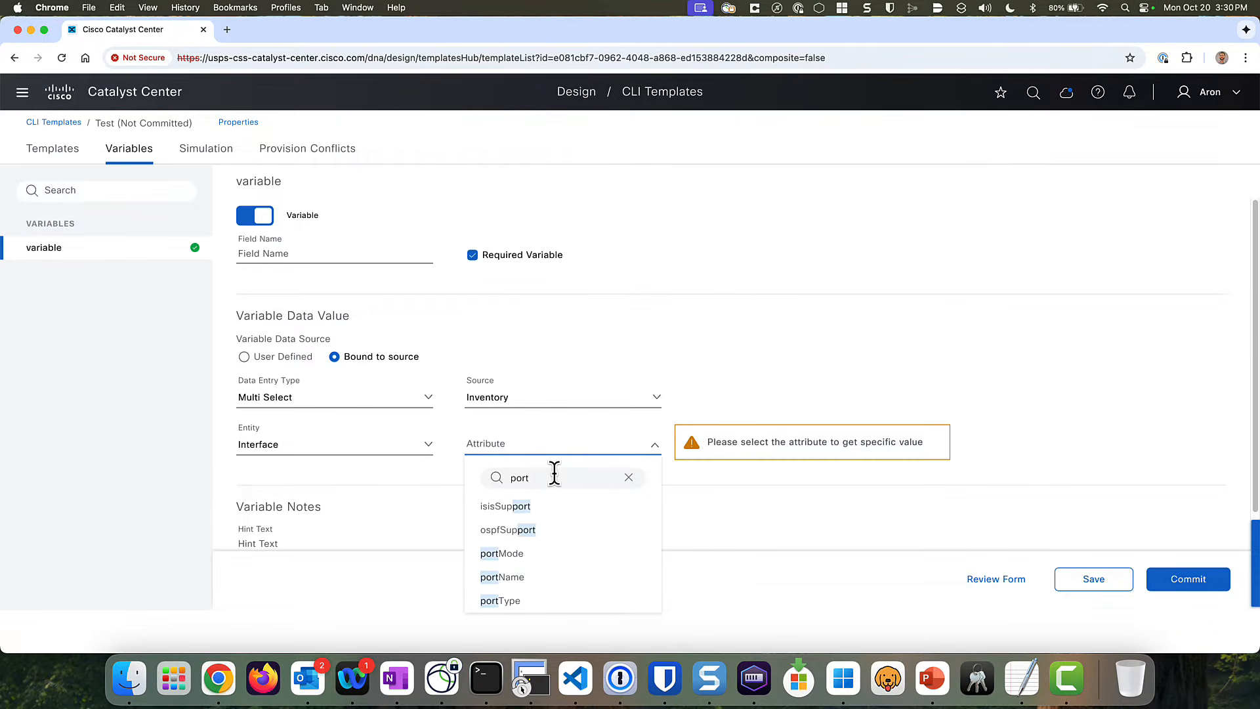
{"action": "left_click", "coordinate": [513, 578]}
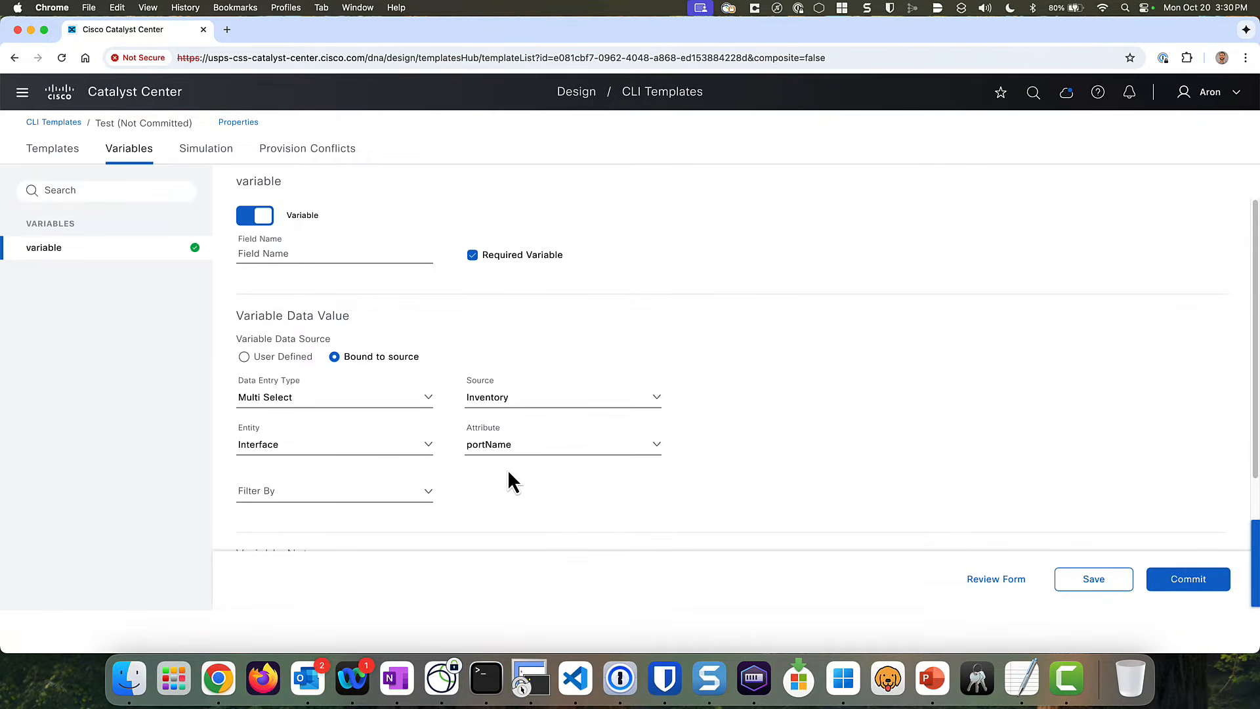
{"action": "scroll", "coordinate": [512, 482], "scroll_direction": "down", "scroll_amount": 3}
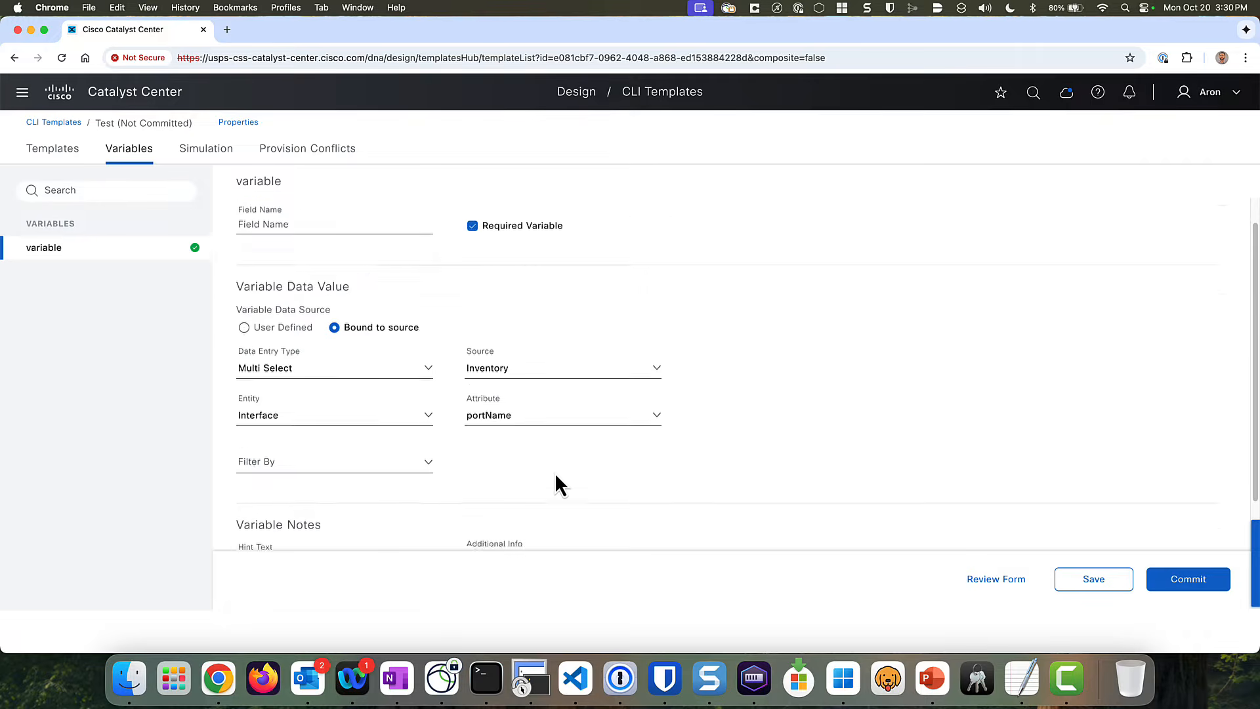
{"action": "left_click", "coordinate": [1094, 581]}
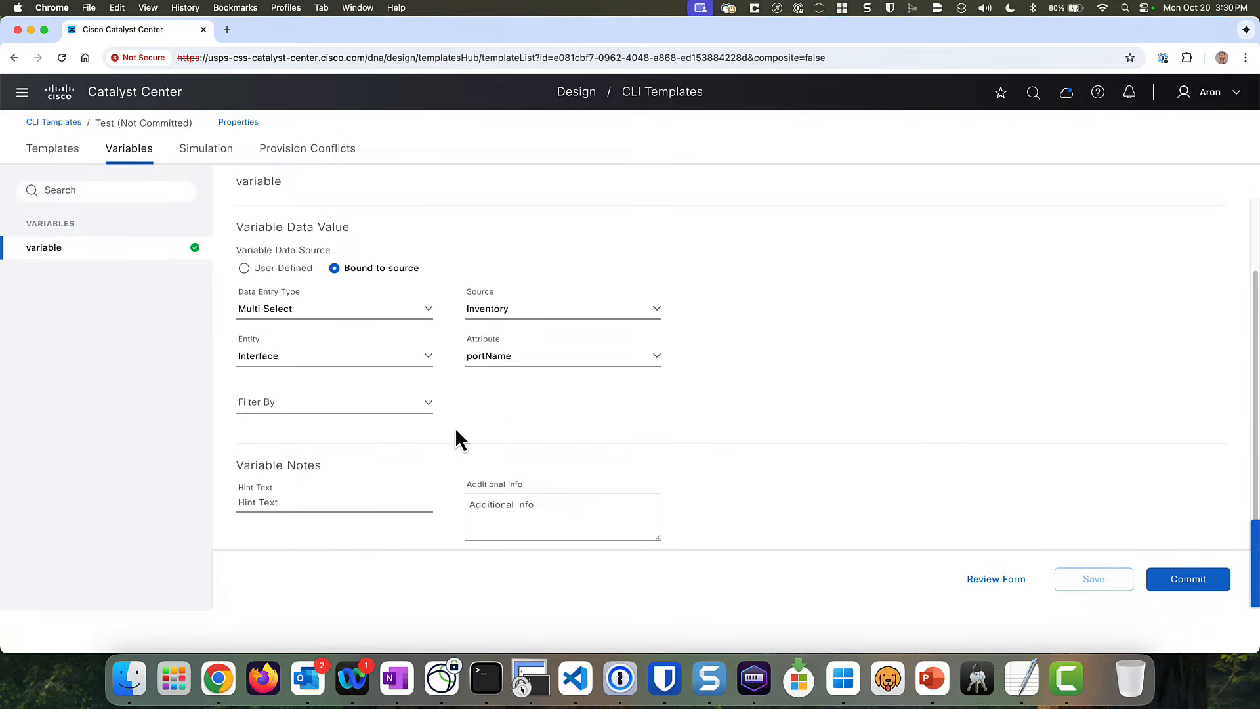
- Create a simulation named 'test' targeting device EdgeSW2.usps.cisco.com
{"action": "left_click", "coordinate": [199, 150]}
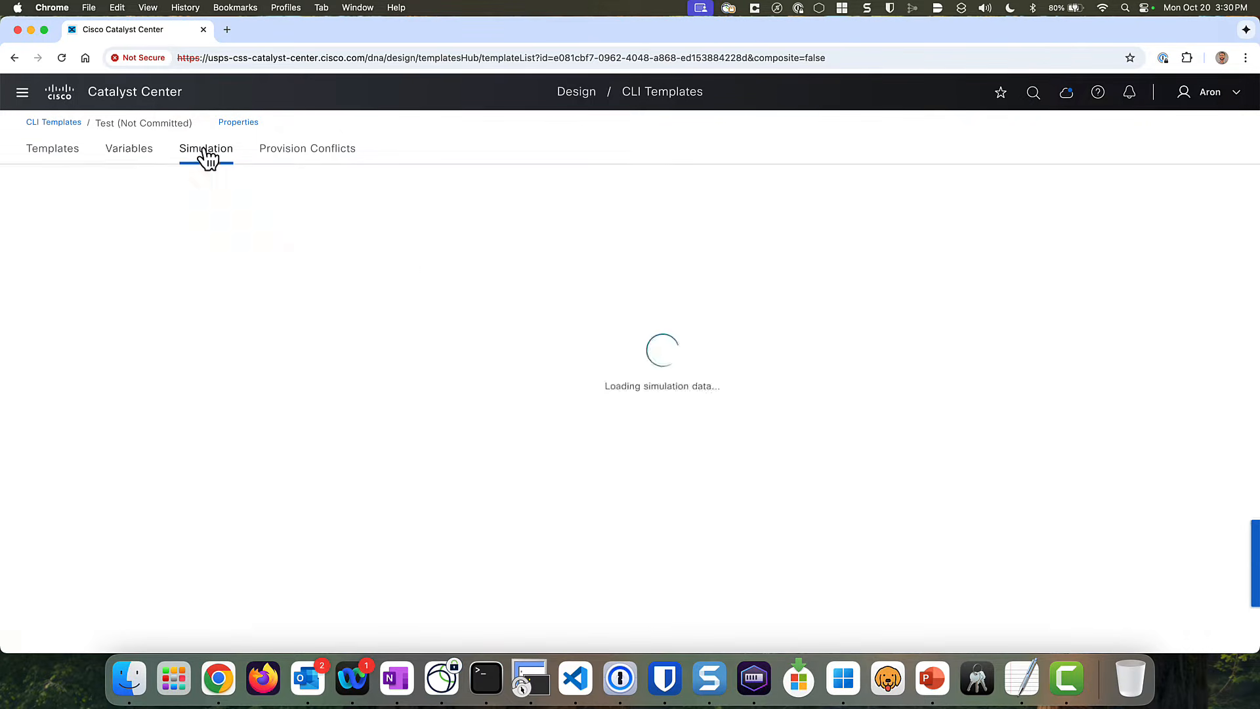
{"action": "left_click", "coordinate": [635, 462]}
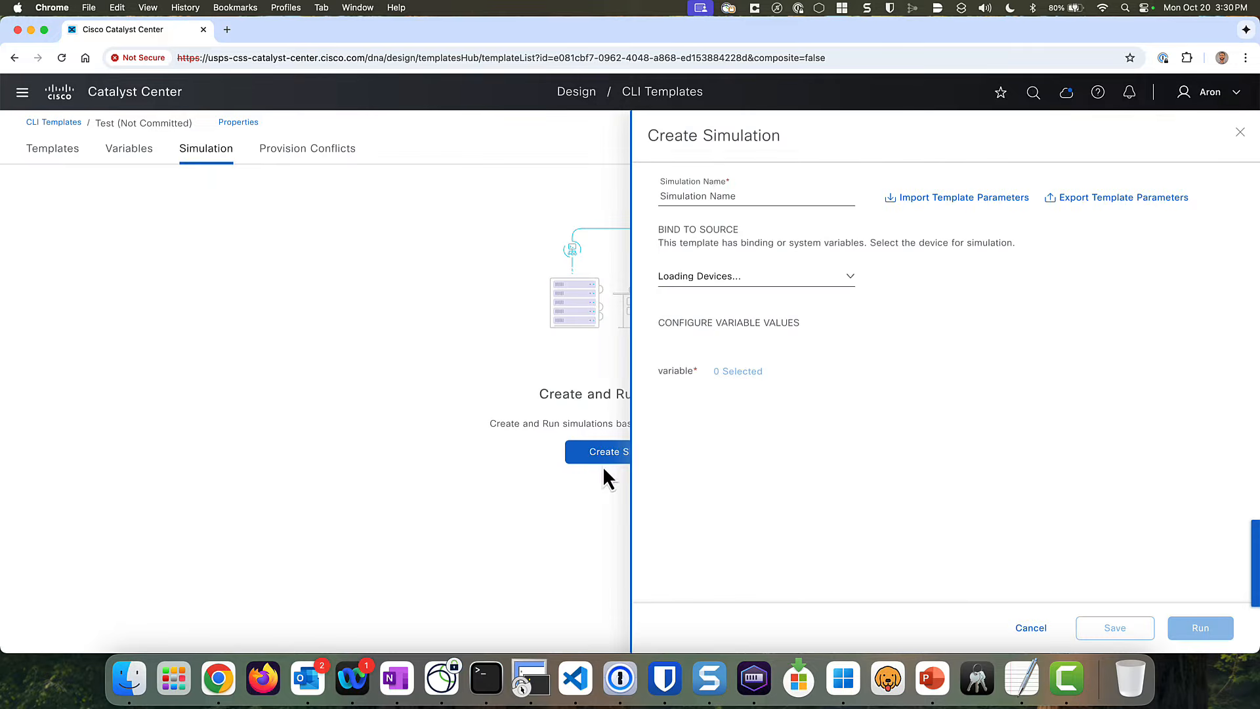
{"action": "left_click", "coordinate": [732, 202]}
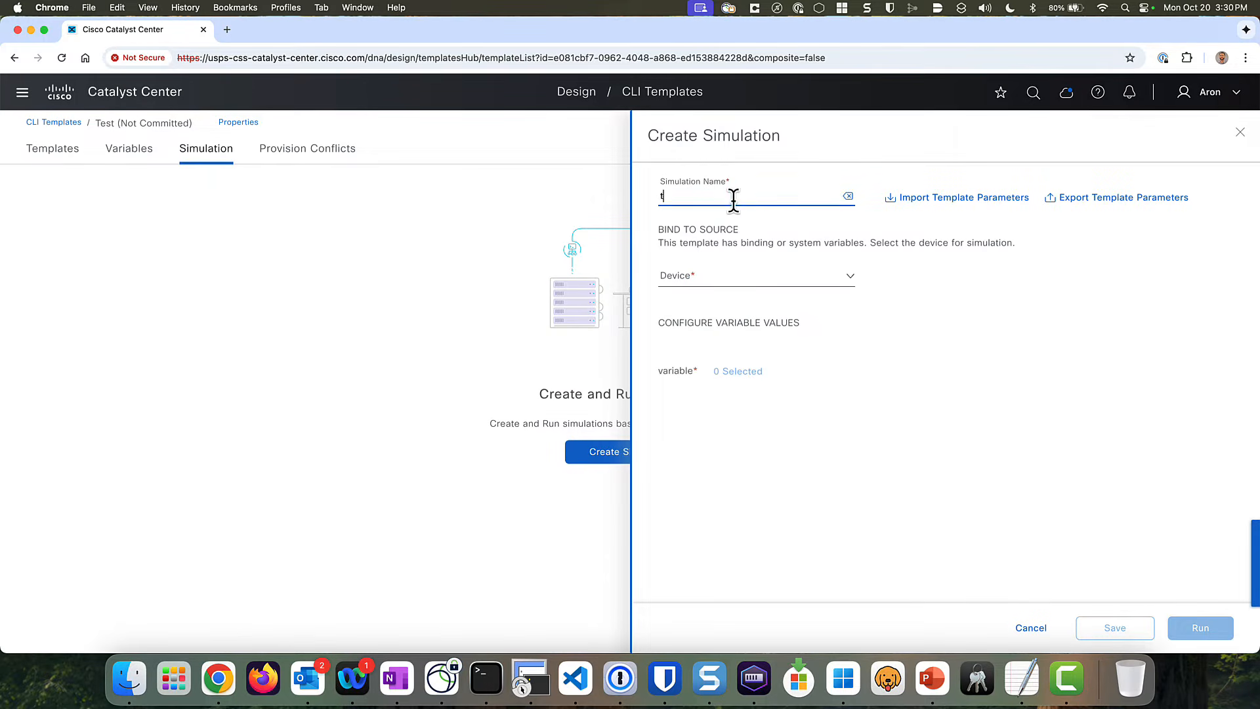
{"action": "type", "text": "test"}
{"action": "left_click", "coordinate": [731, 281]}
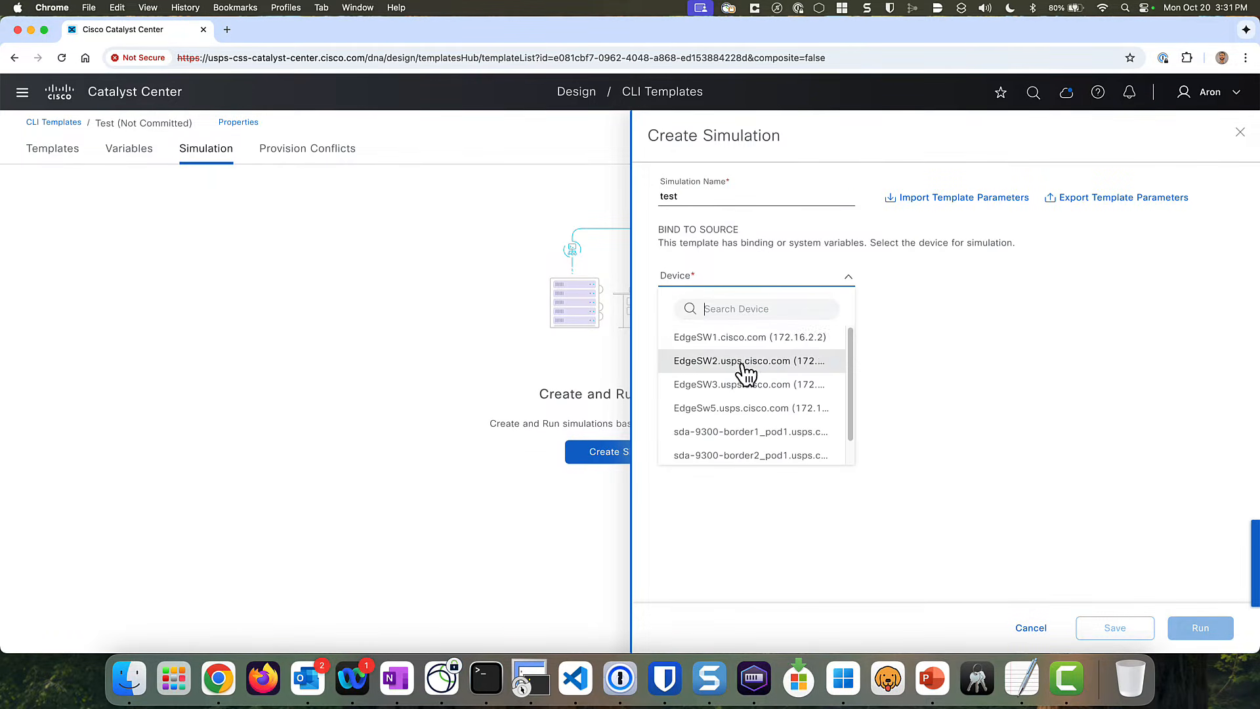
{"action": "left_click", "coordinate": [748, 361]}
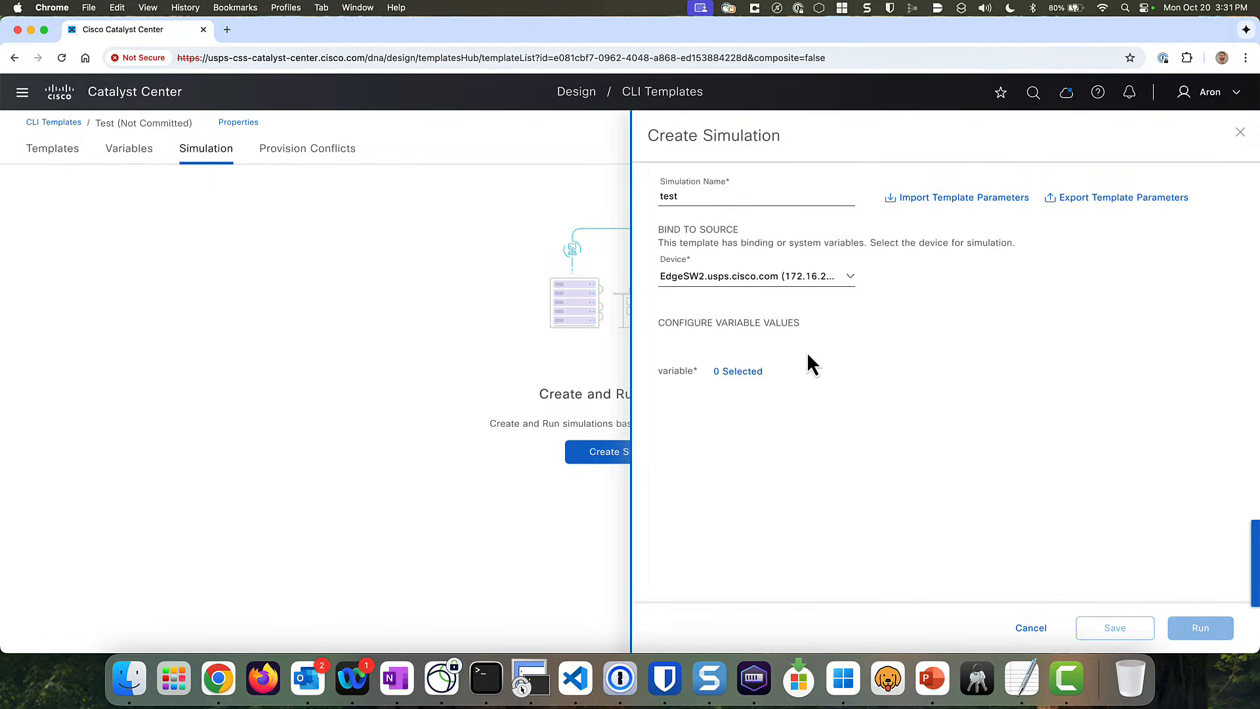
- Apply GigabitEthernet0/0, 1/1/1–1/1/4 and TenGigabitEthernet1/0/1 to the variable, then cancel the simulation
{"action": "left_click", "coordinate": [741, 373]}
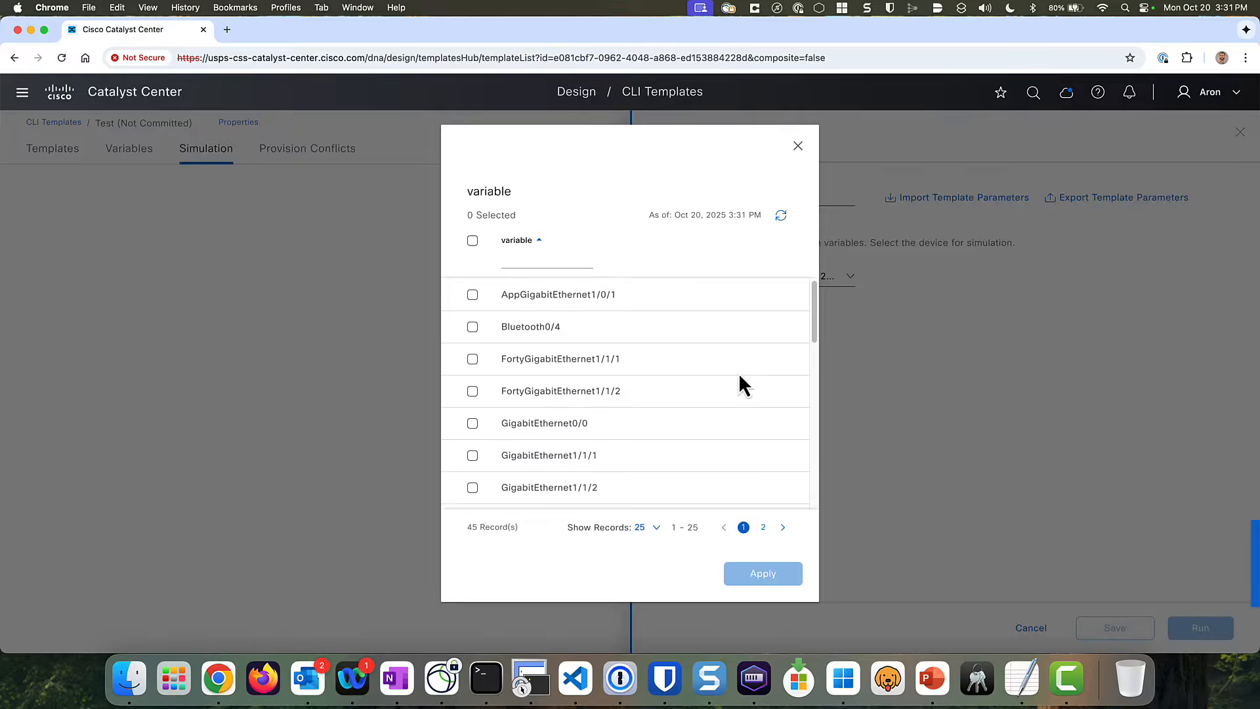
{"action": "scroll", "coordinate": [594, 361], "scroll_direction": "down", "scroll_amount": 8}
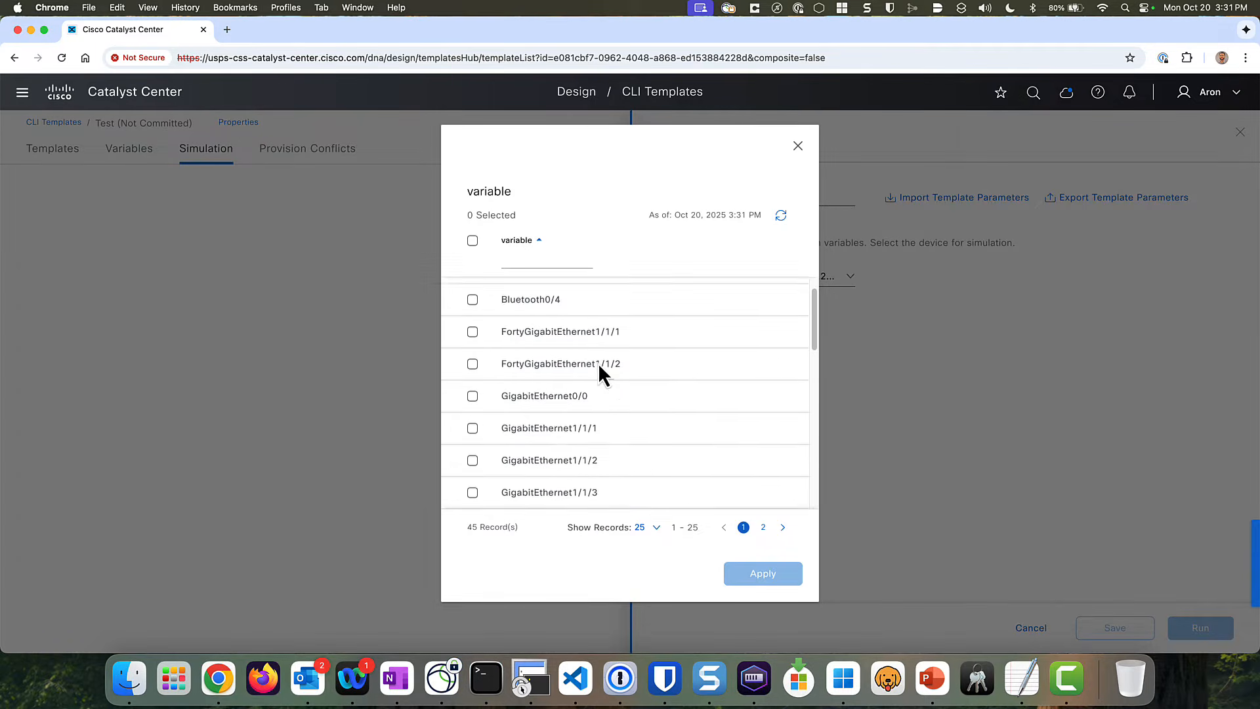
{"action": "scroll", "coordinate": [526, 319], "scroll_direction": "up", "scroll_amount": 8}
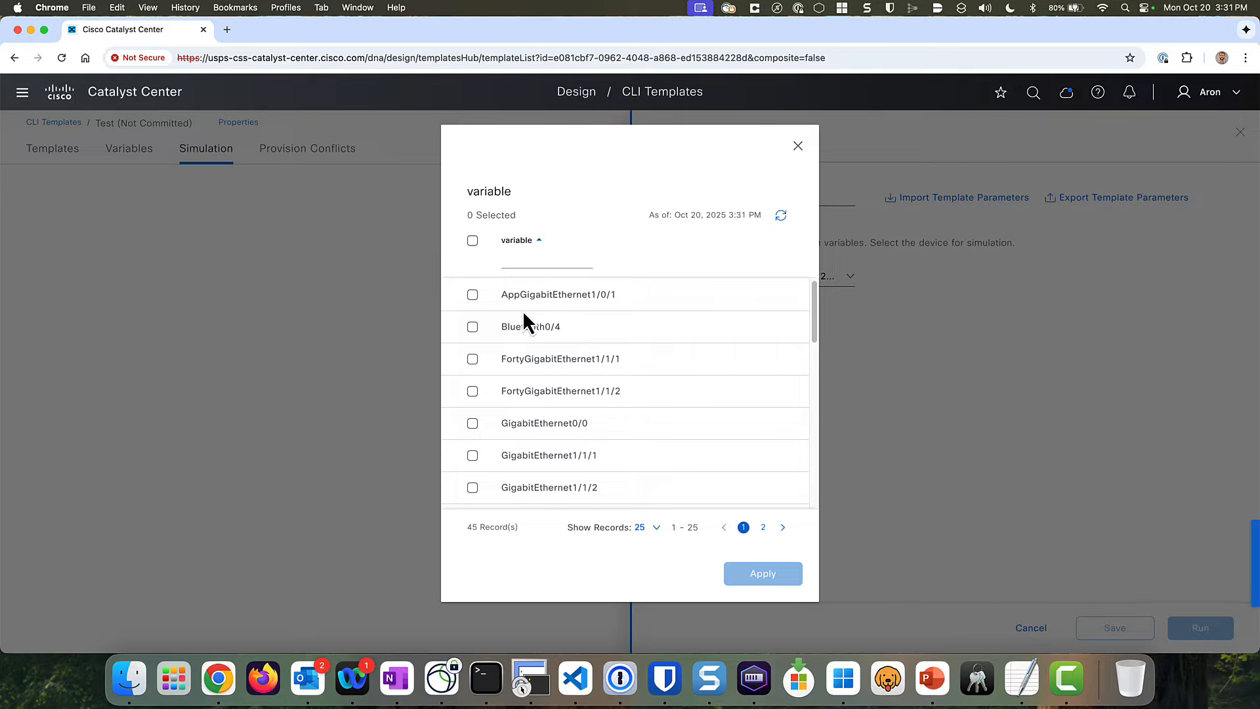
{"action": "scroll", "coordinate": [499, 371], "scroll_direction": "down", "scroll_amount": 1}
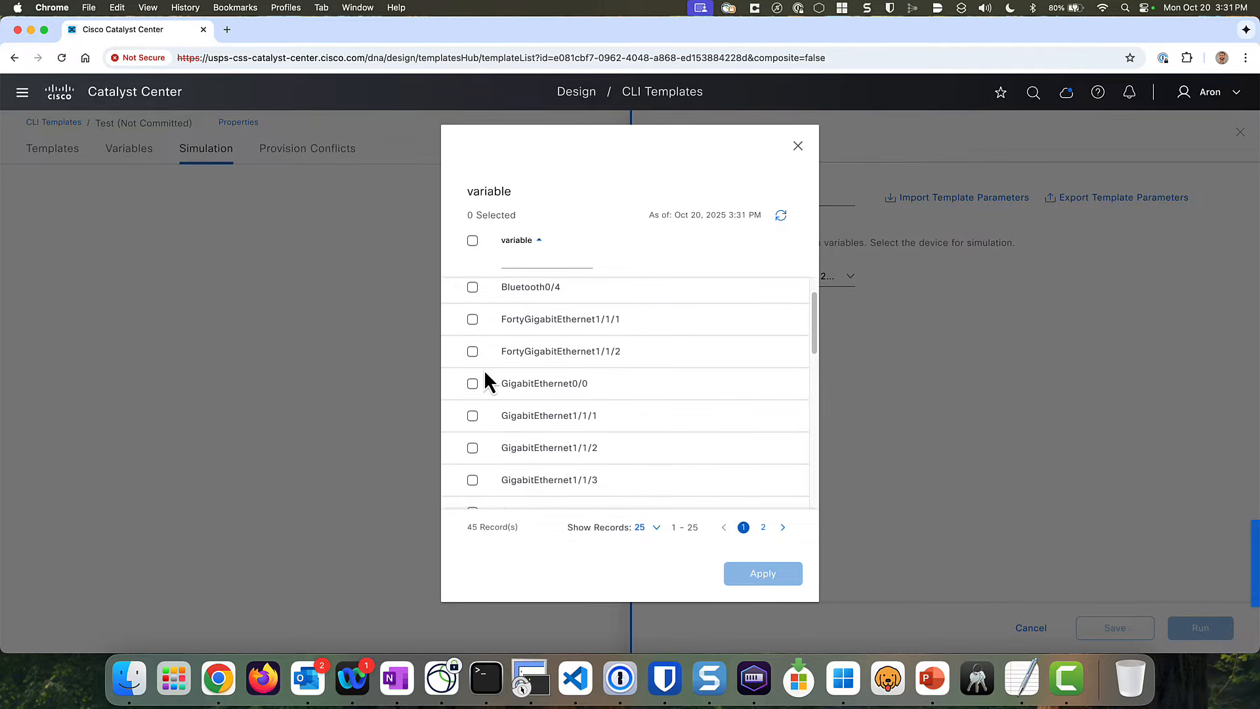
{"action": "left_click", "coordinate": [469, 392]}
{"action": "left_click", "coordinate": [471, 417]}
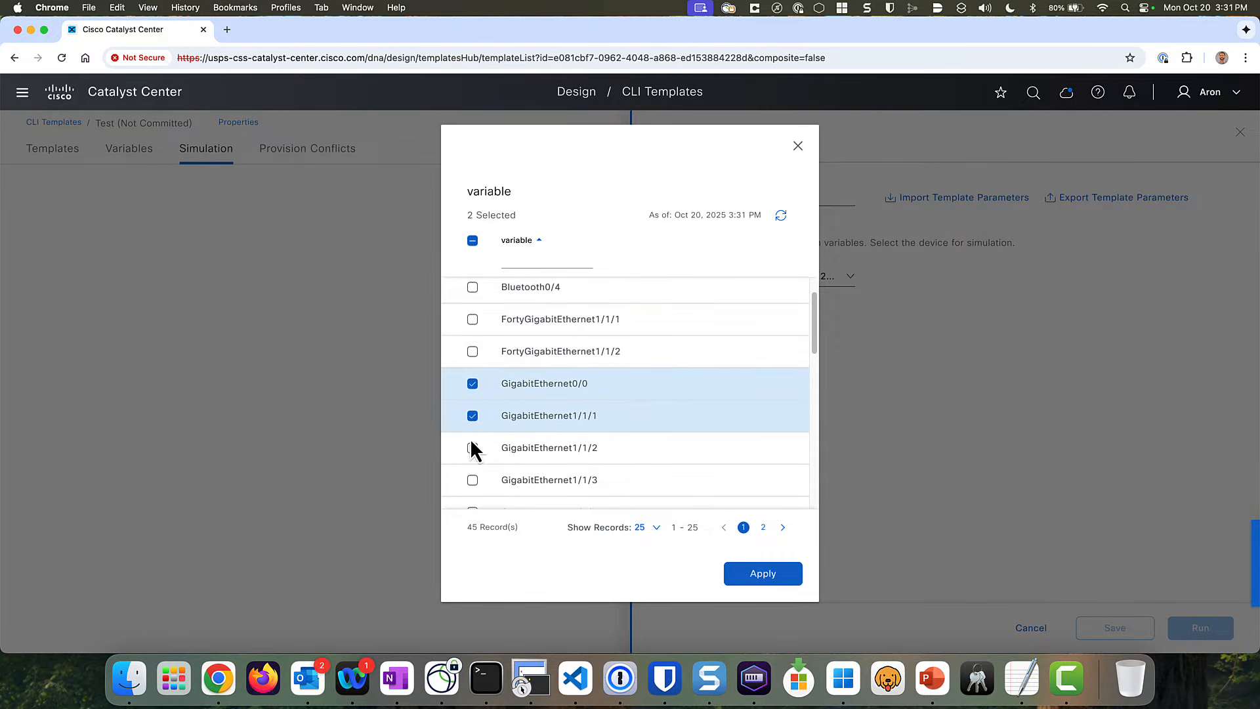
{"action": "left_click", "coordinate": [472, 449]}
{"action": "left_click", "coordinate": [473, 479]}
{"action": "scroll", "coordinate": [548, 453], "scroll_direction": "down", "scroll_amount": 3}
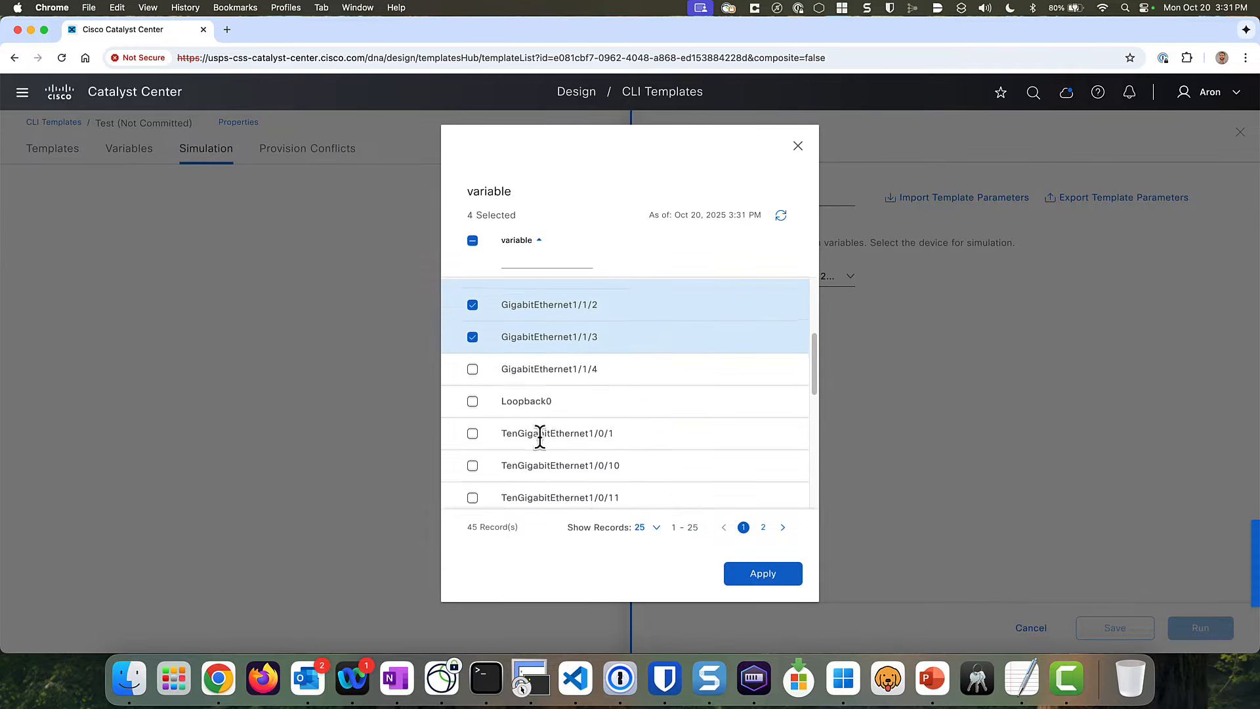
{"action": "left_click", "coordinate": [473, 358]}
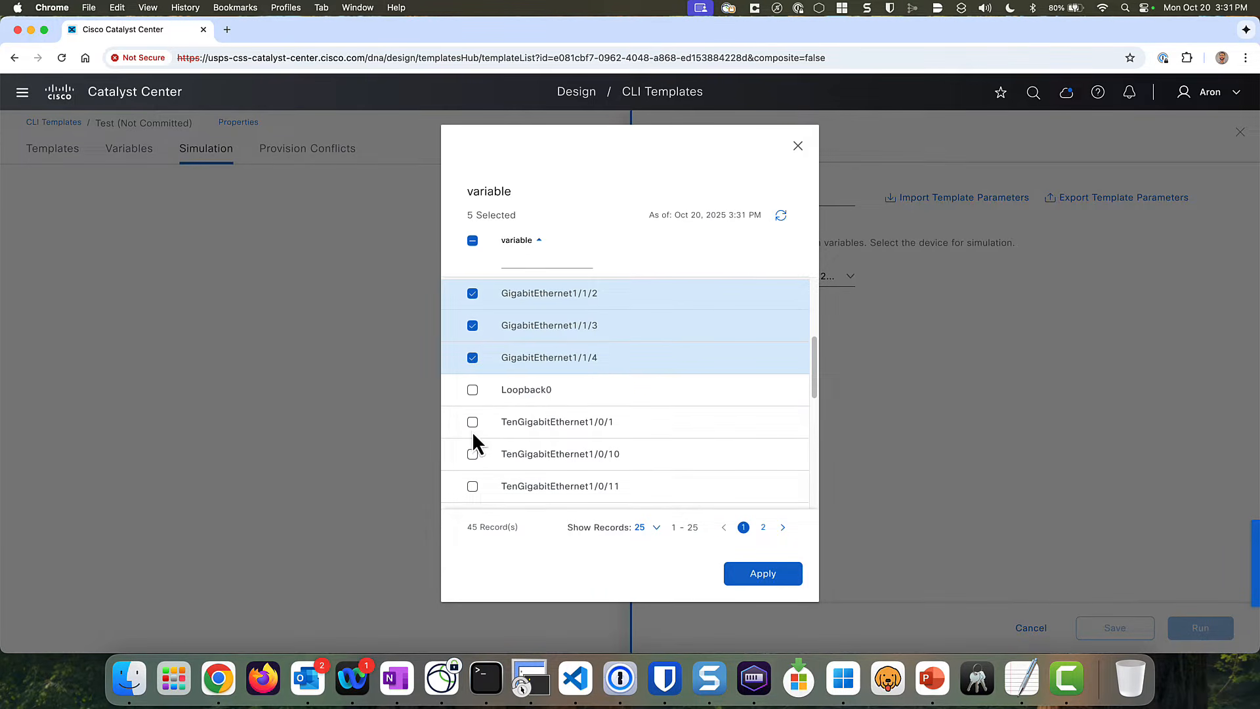
{"action": "left_click", "coordinate": [472, 426]}
{"action": "left_click", "coordinate": [791, 576]}
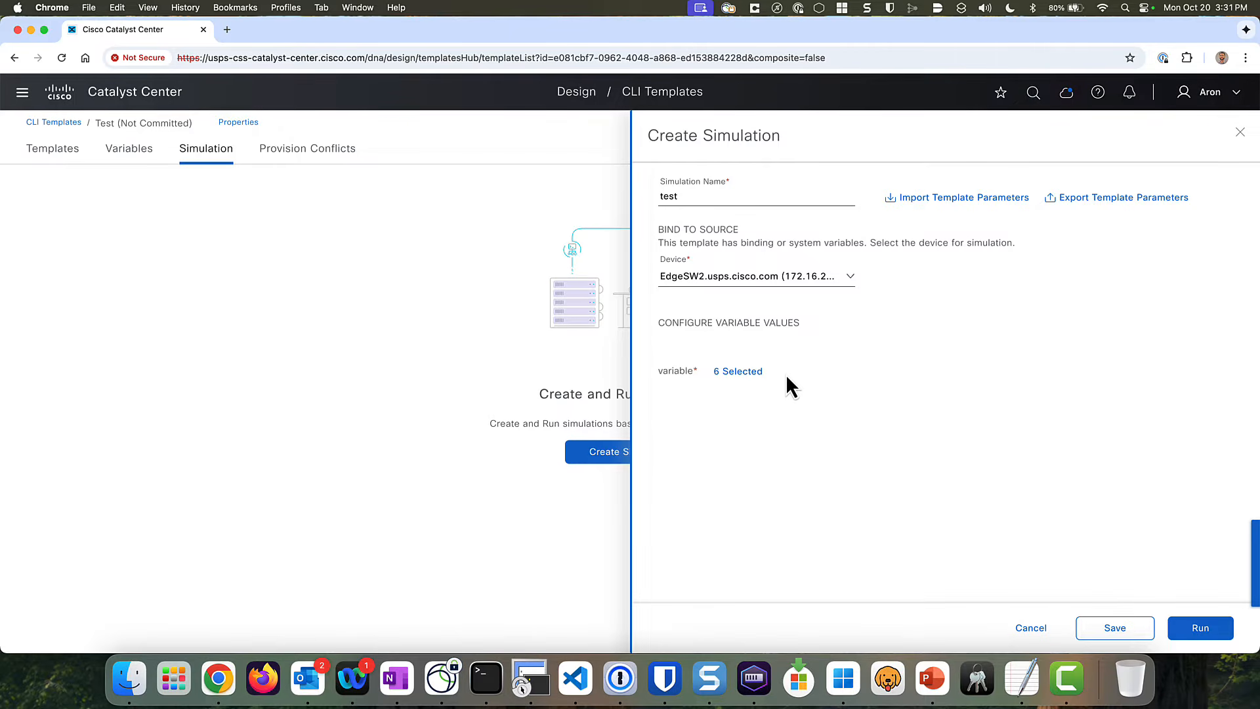
{"action": "left_click", "coordinate": [1035, 627]}
- Discard the unsaved simulation and return to the Test template's text editor
{"action": "left_click", "coordinate": [686, 412]}
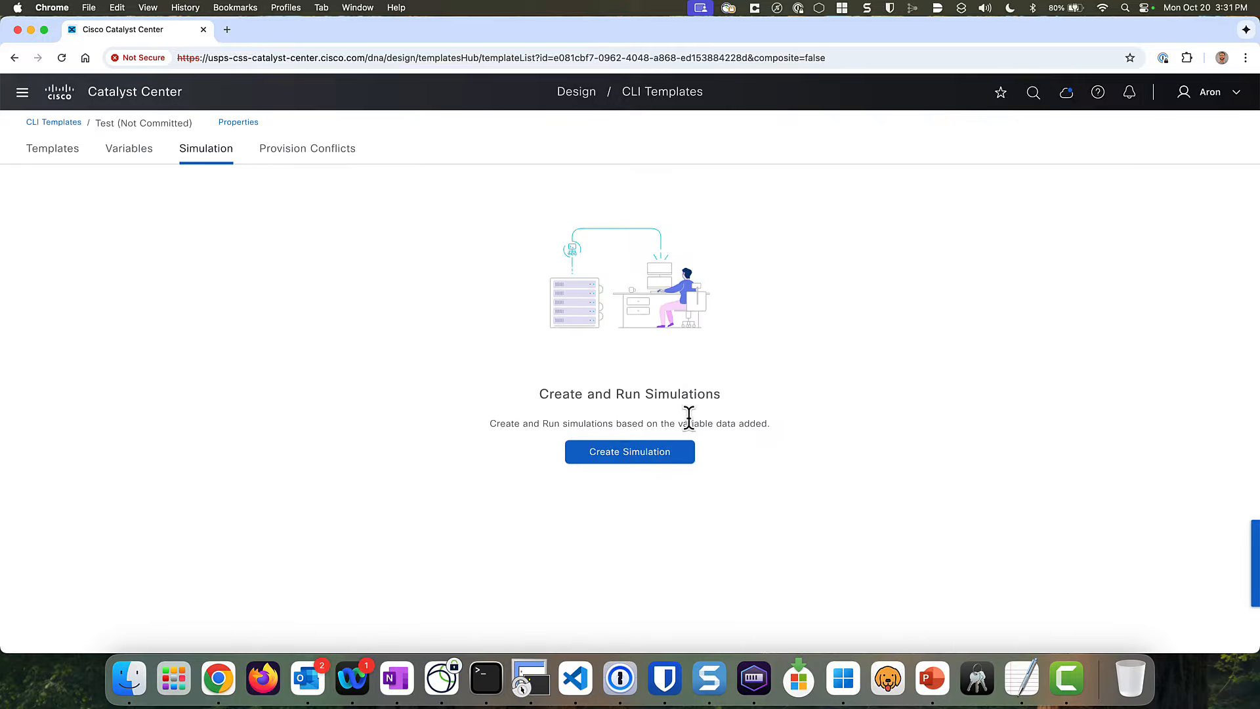
{"action": "left_click", "coordinate": [141, 161]}
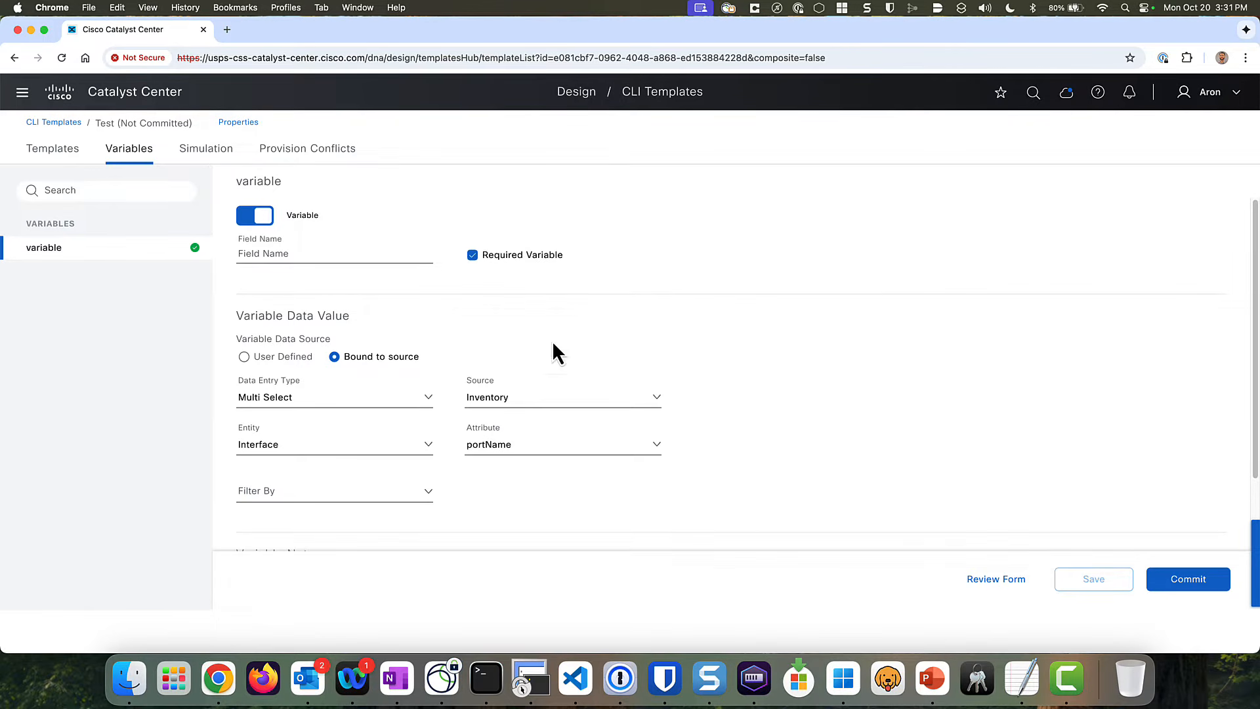
{"action": "left_click", "coordinate": [58, 151]}
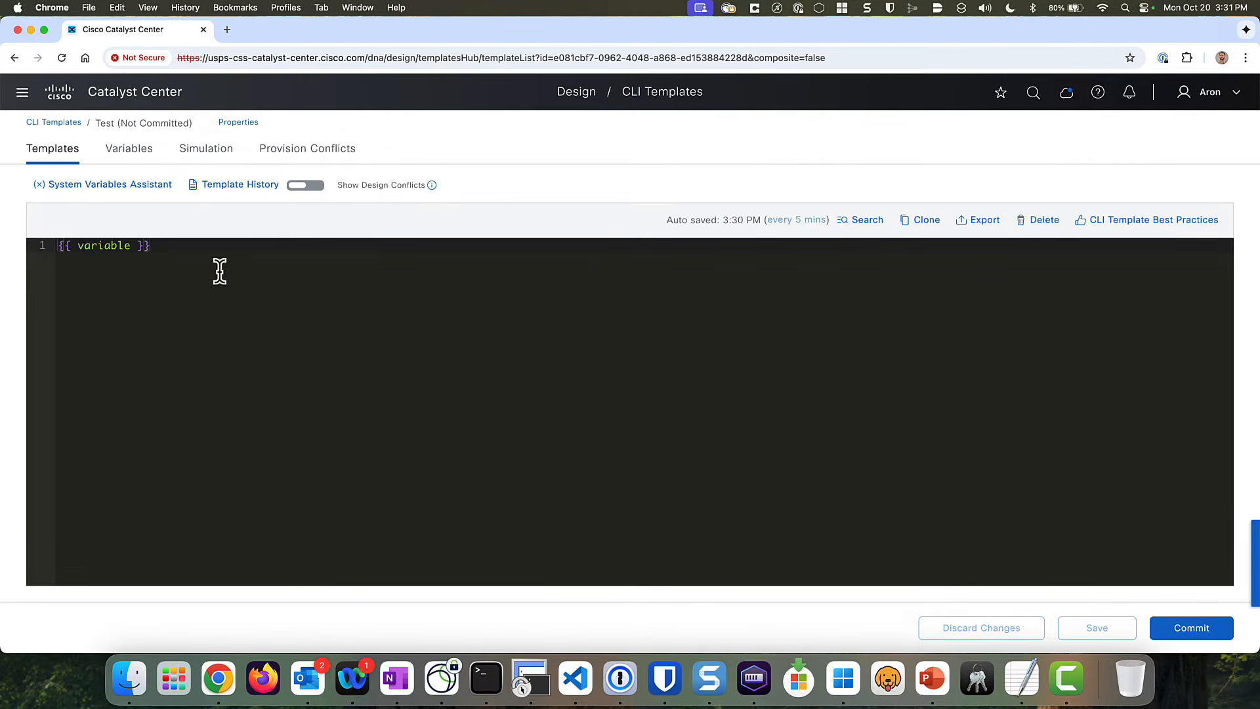
- Delete the {{ variable }} line to empty the template and open the System Variables Assistant
{"action": "left_click_drag", "start_coordinate": [184, 247], "coordinate": [42, 240]}
{"action": "key", "text": "BackSpace"}
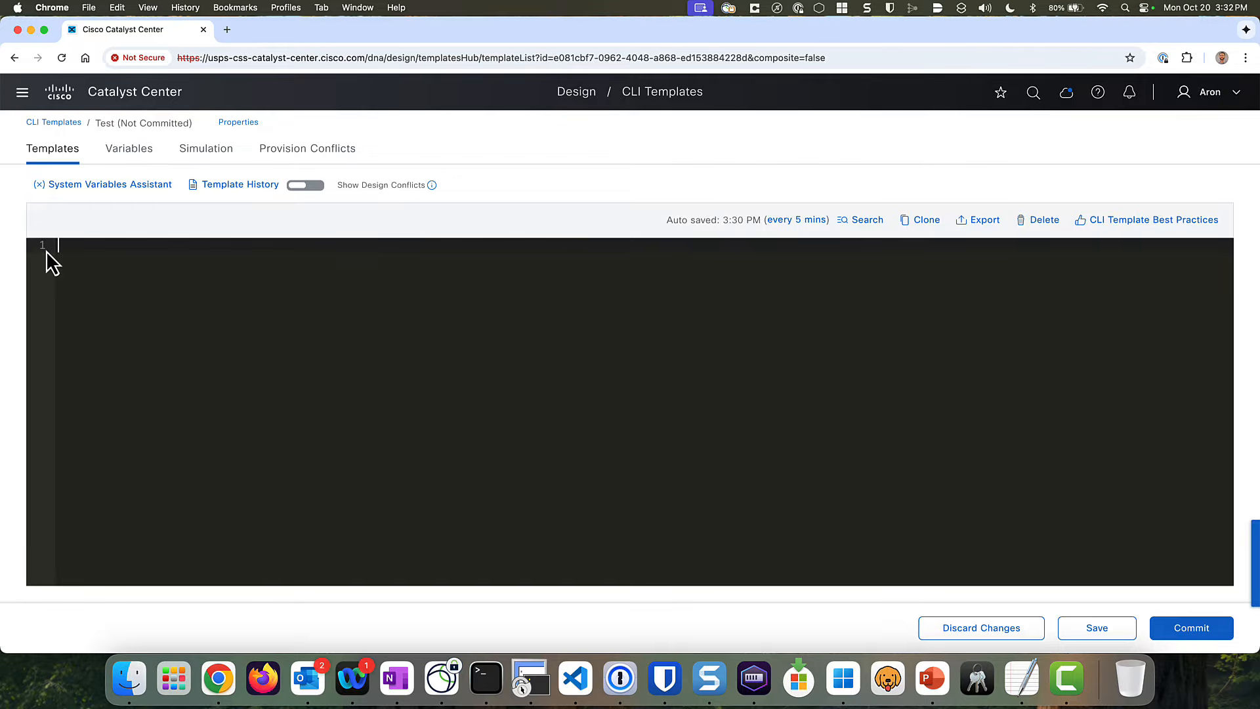
{"action": "left_click", "coordinate": [142, 184]}
- Find the Inventory Device entry and its __device variable, then expand it
{"action": "scroll", "coordinate": [682, 388], "scroll_direction": "down", "scroll_amount": 8}
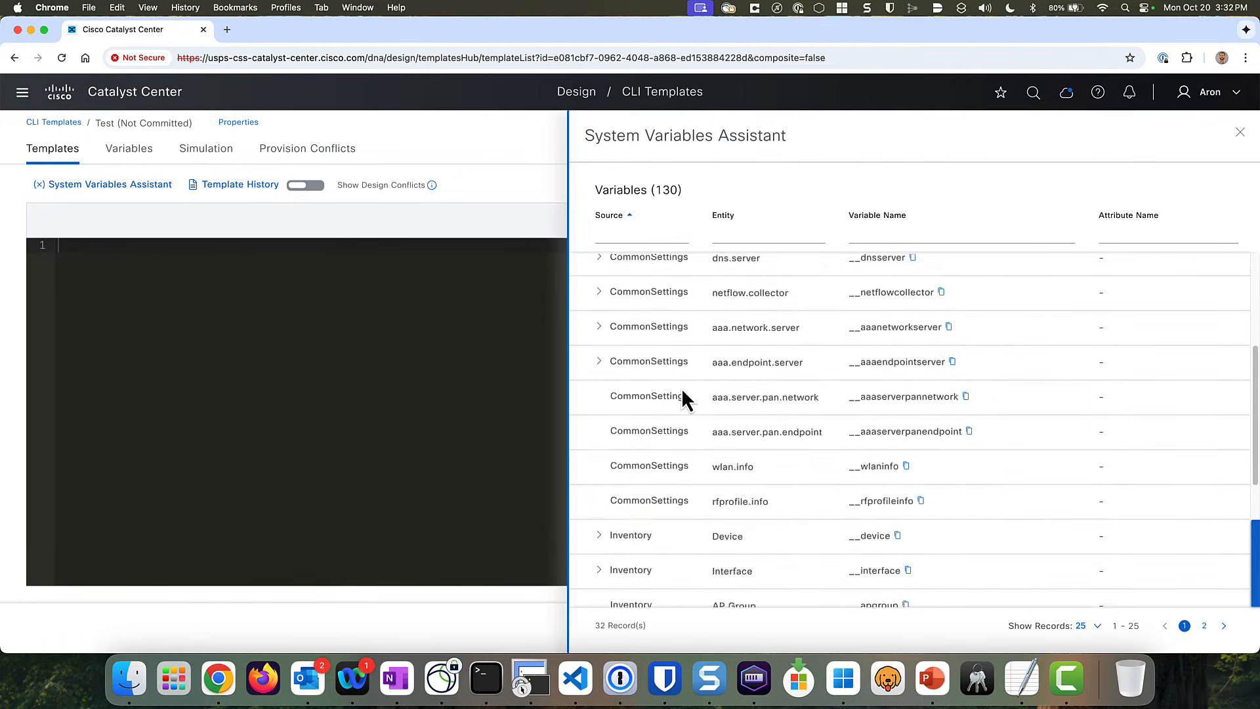
{"action": "scroll", "coordinate": [681, 388], "scroll_direction": "up", "scroll_amount": 2}
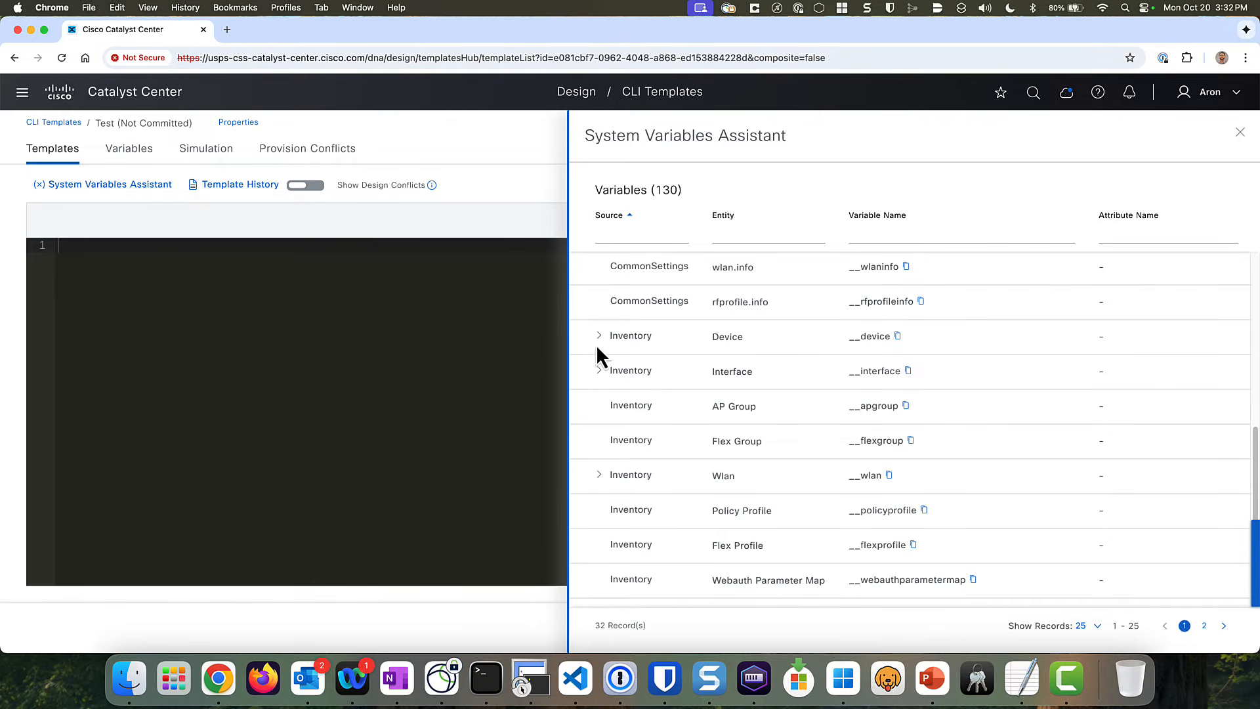
{"action": "left_click_drag", "start_coordinate": [745, 340], "coordinate": [709, 344]}
{"action": "left_click_drag", "start_coordinate": [890, 337], "coordinate": [852, 338]}
{"action": "left_click", "coordinate": [858, 338]}
{"action": "left_click", "coordinate": [600, 336]}
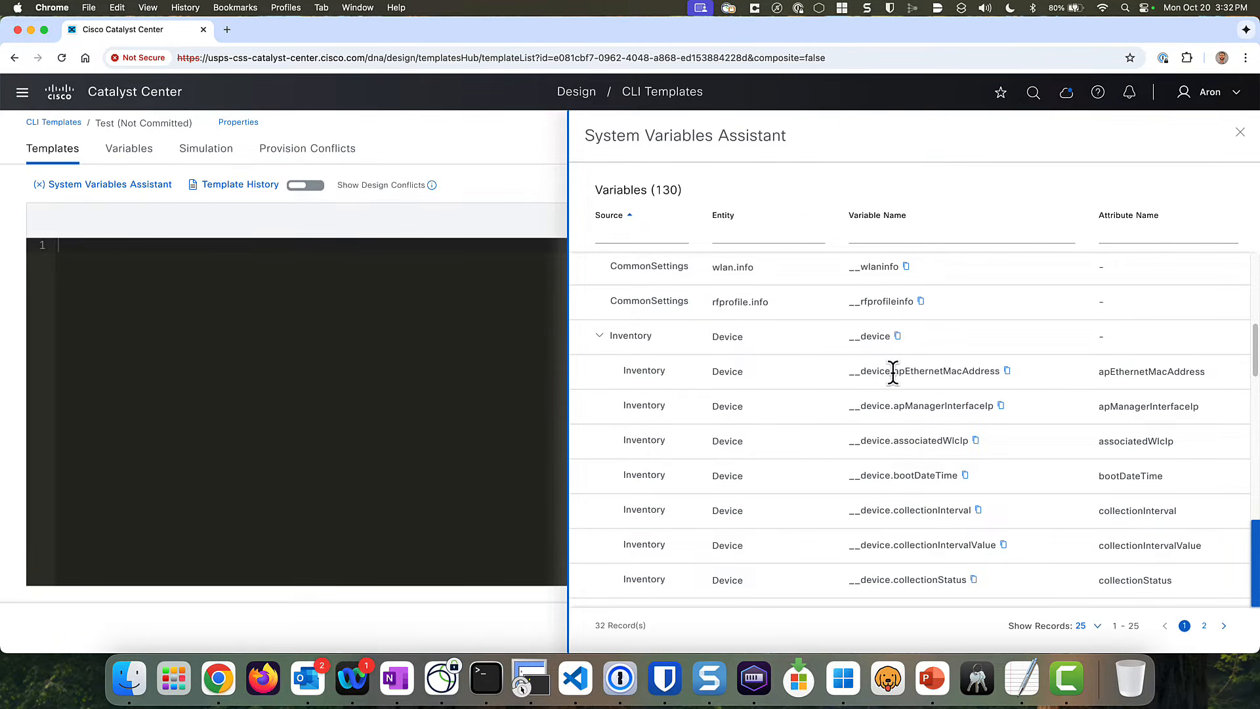
- Browse the __device.* attributes such as apEthernetMacAddress, then close the assistant
{"action": "left_click_drag", "start_coordinate": [894, 372], "coordinate": [1002, 369]}
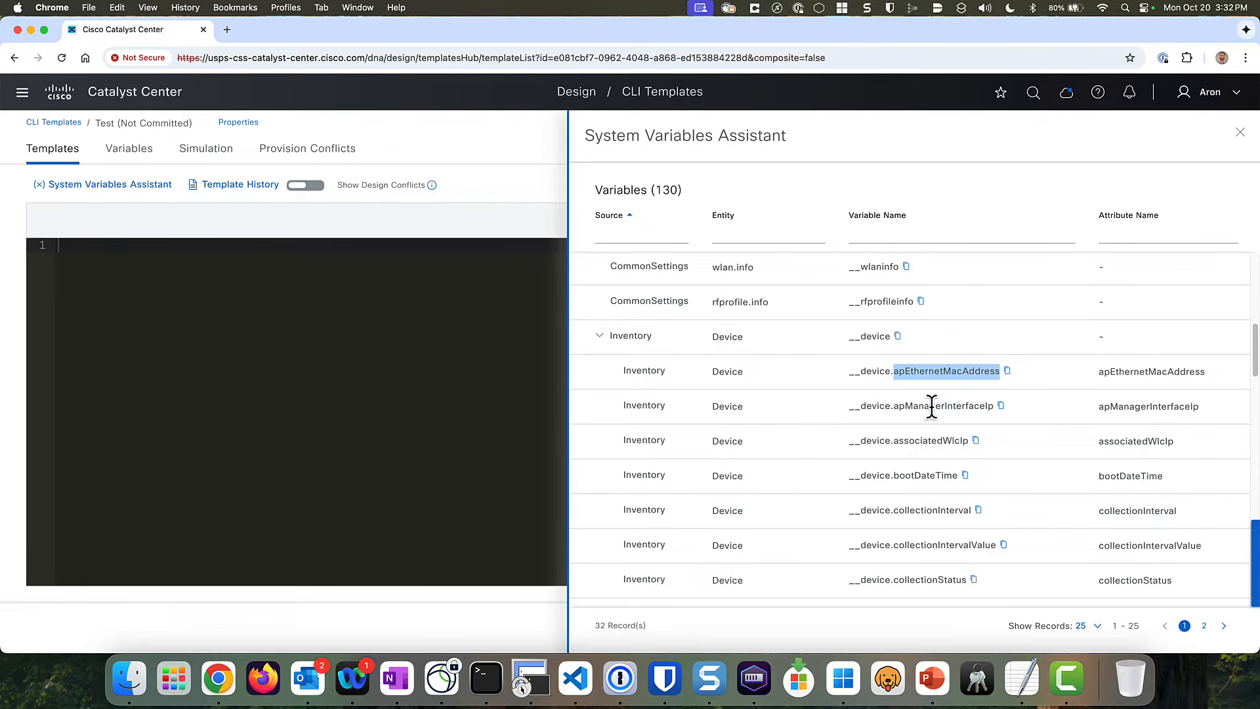
{"action": "scroll", "coordinate": [925, 404], "scroll_direction": "down", "scroll_amount": 1}
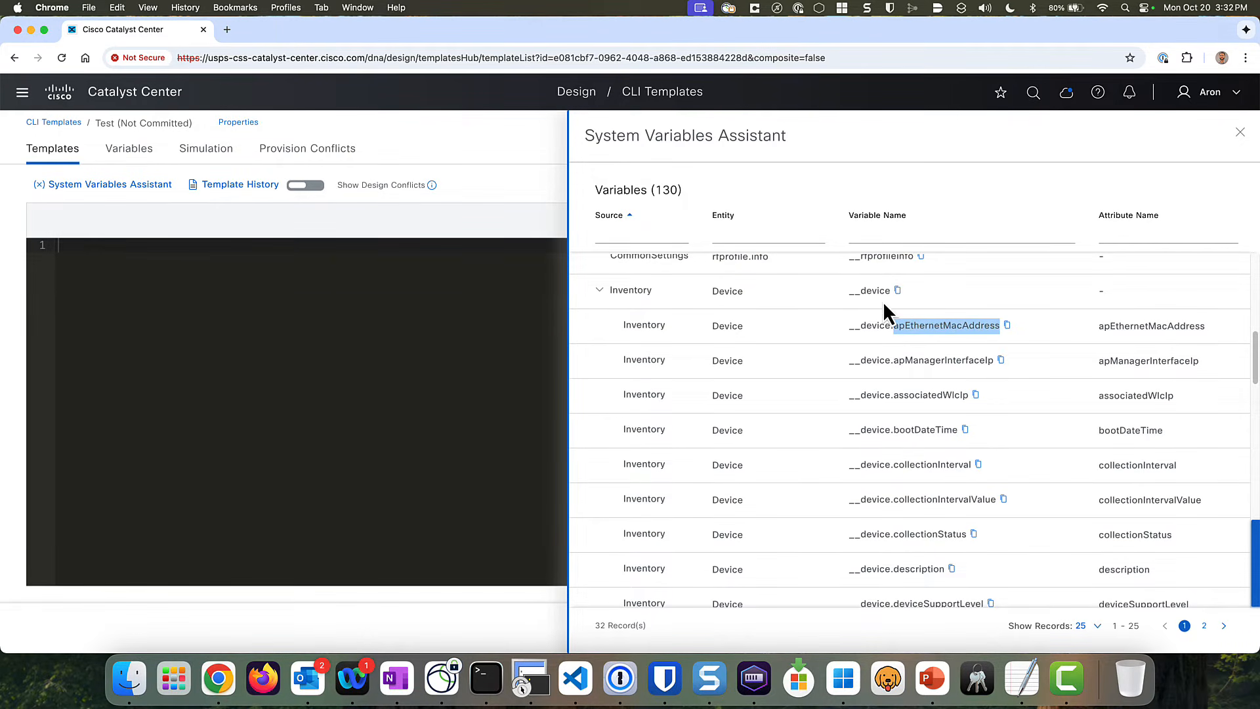
{"action": "left_click_drag", "start_coordinate": [890, 290], "coordinate": [849, 291]}
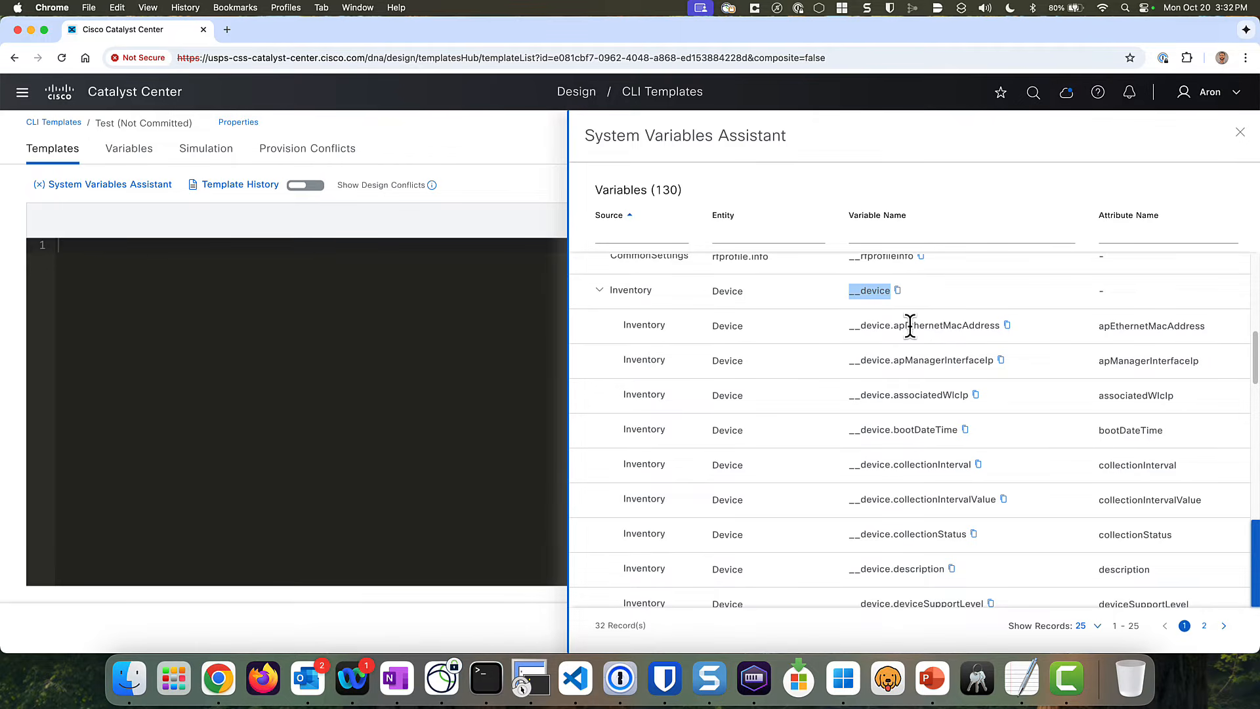
{"action": "left_click_drag", "start_coordinate": [893, 325], "coordinate": [1000, 325]}
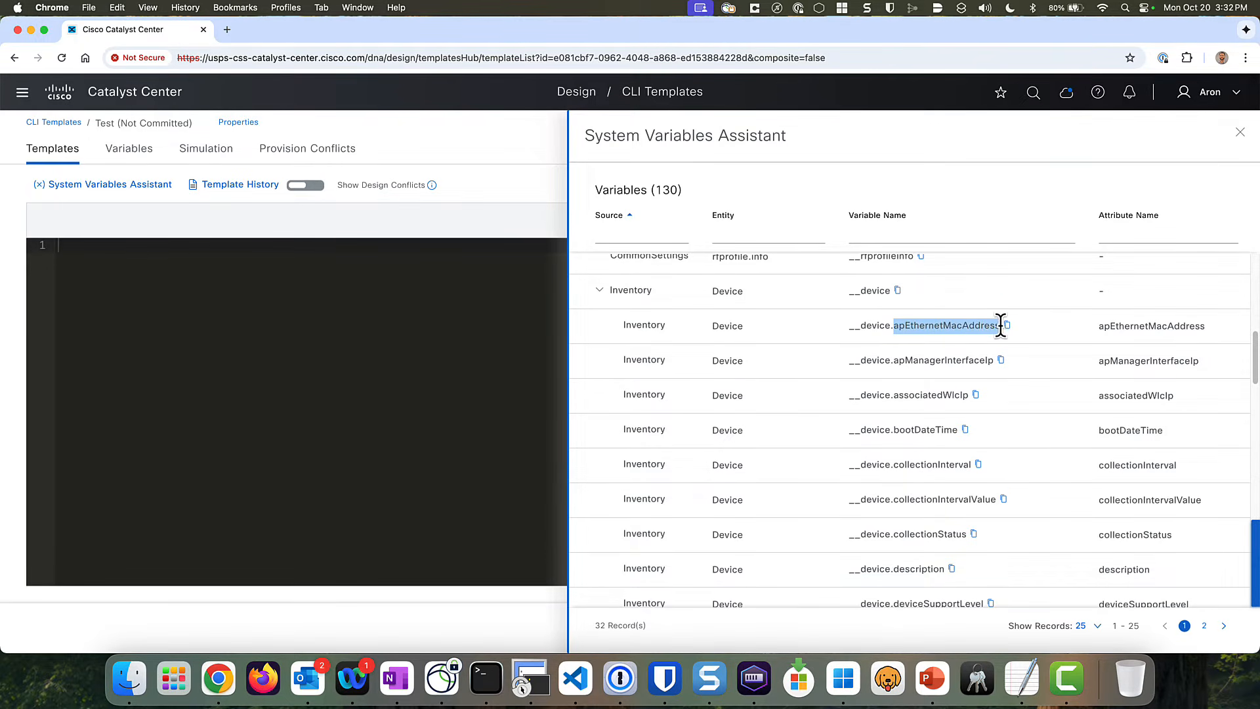
{"action": "scroll", "coordinate": [905, 404], "scroll_direction": "down", "scroll_amount": 5}
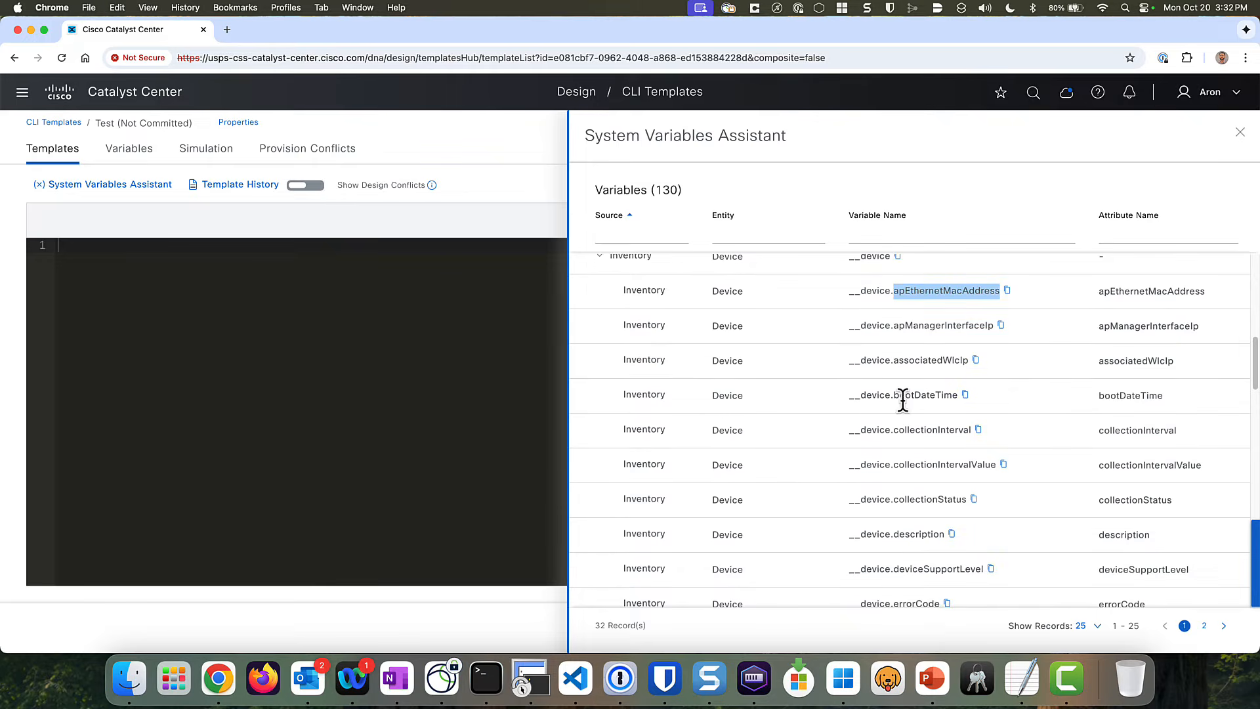
{"action": "scroll", "coordinate": [899, 446], "scroll_direction": "down", "scroll_amount": 9}
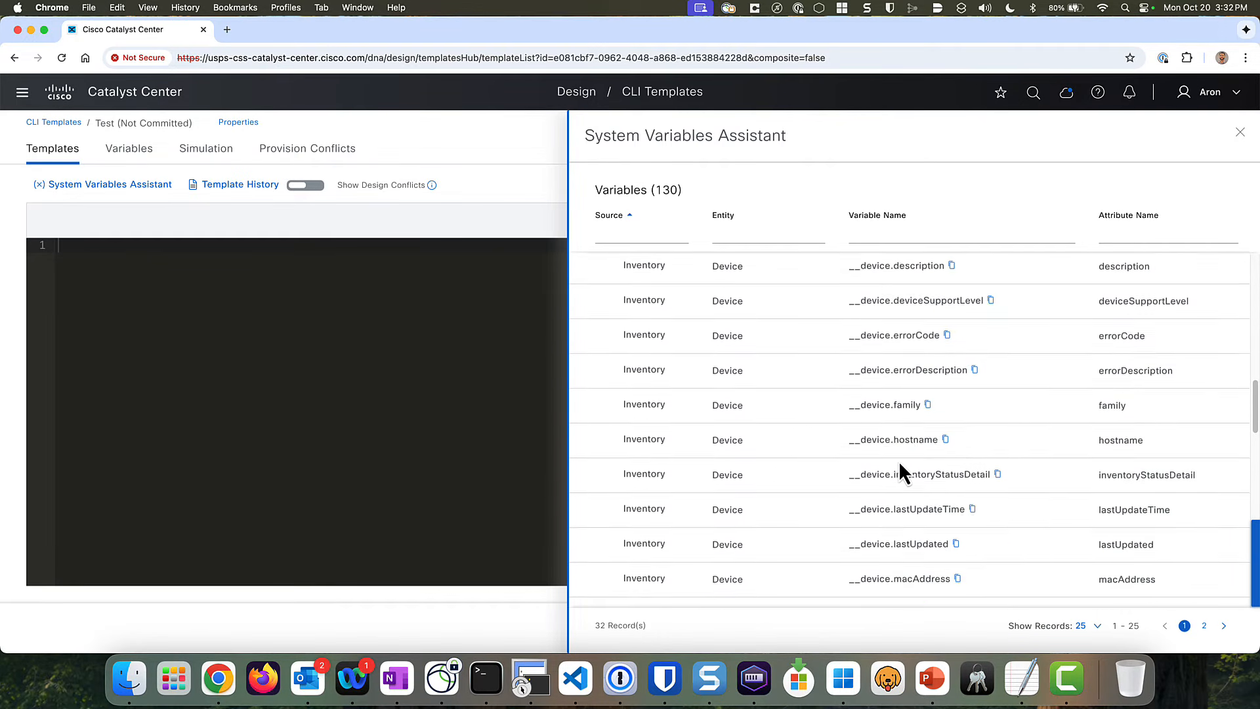
{"action": "scroll", "coordinate": [920, 394], "scroll_direction": "down", "scroll_amount": 2}
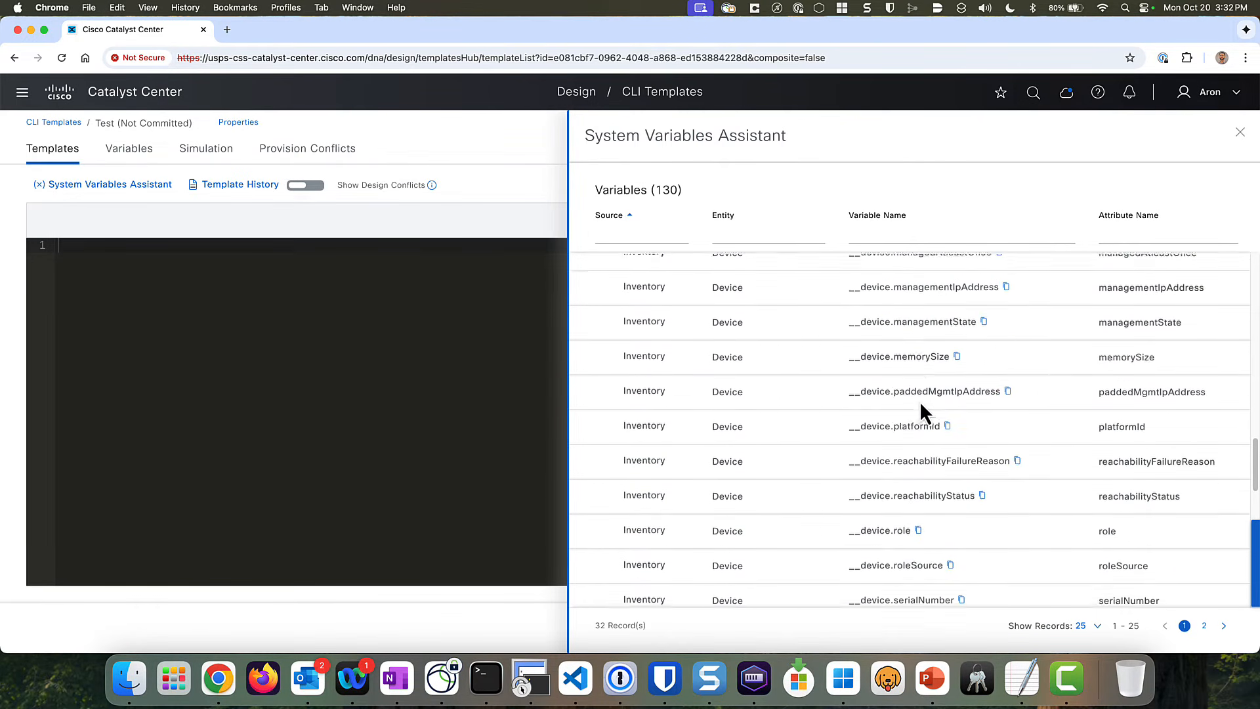
{"action": "scroll", "coordinate": [936, 482], "scroll_direction": "down", "scroll_amount": 1}
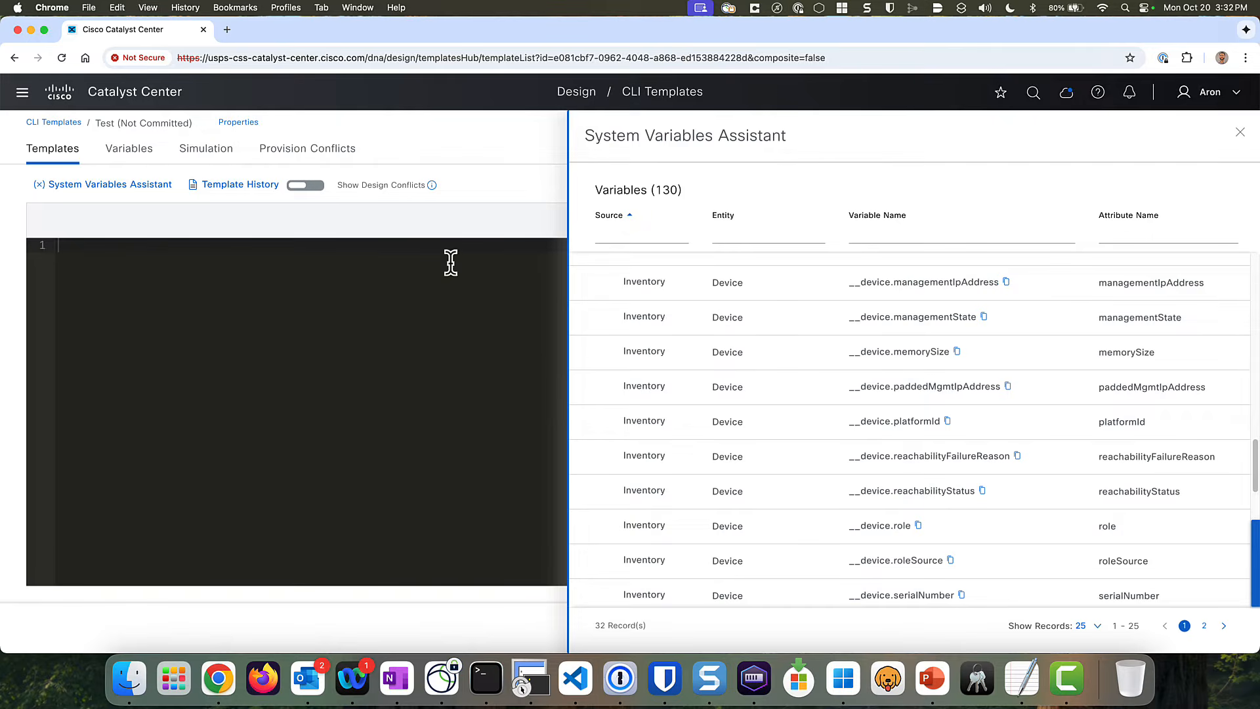
{"action": "left_click", "coordinate": [1240, 132]}
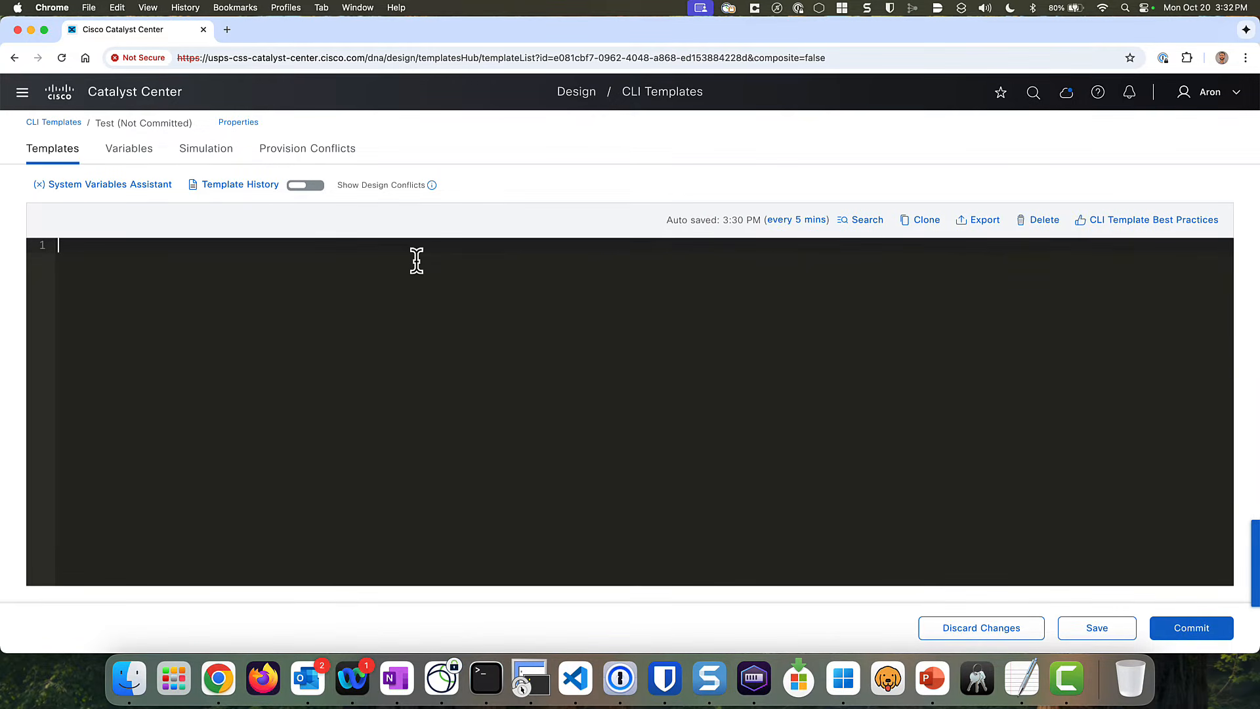
- Write {{ __device.managementIpAddress }} into the template, save it, and switch to Simulation
{"action": "type", "text": "{{"}
{"action": "type", "text": "__device.managementIpAddress"}
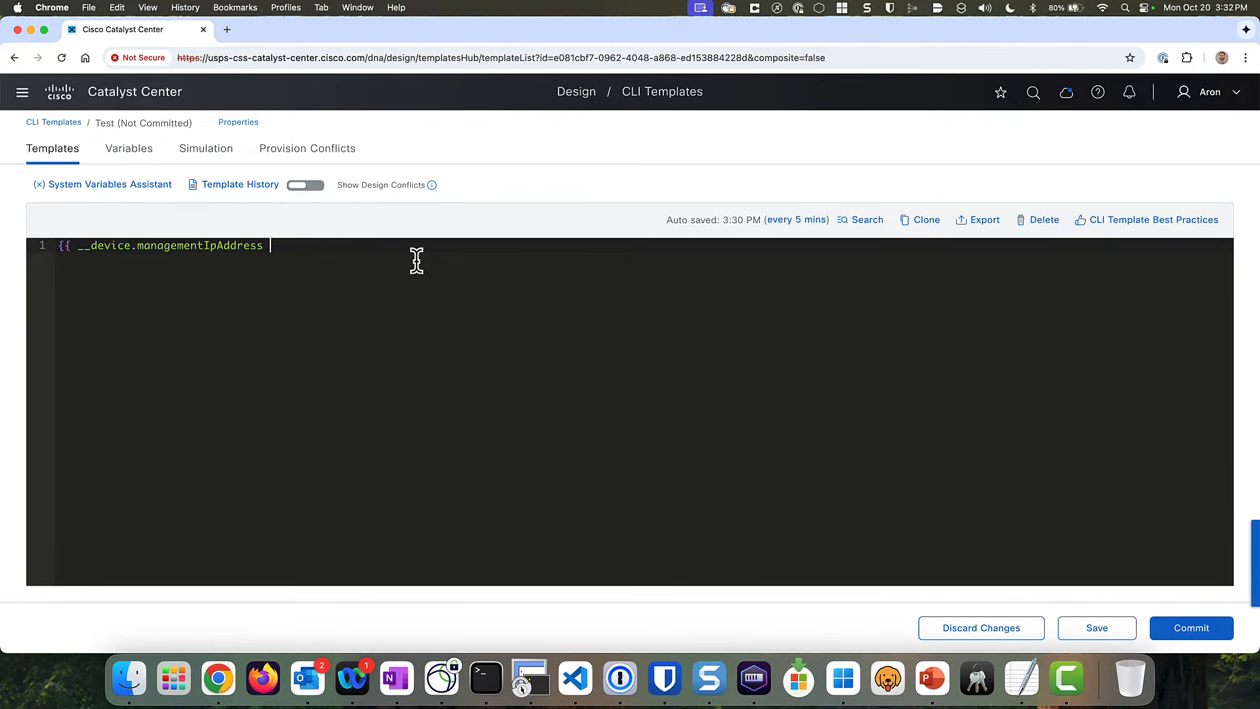
{"action": "type", "text": "}}"}
{"action": "left_click", "coordinate": [1089, 637]}
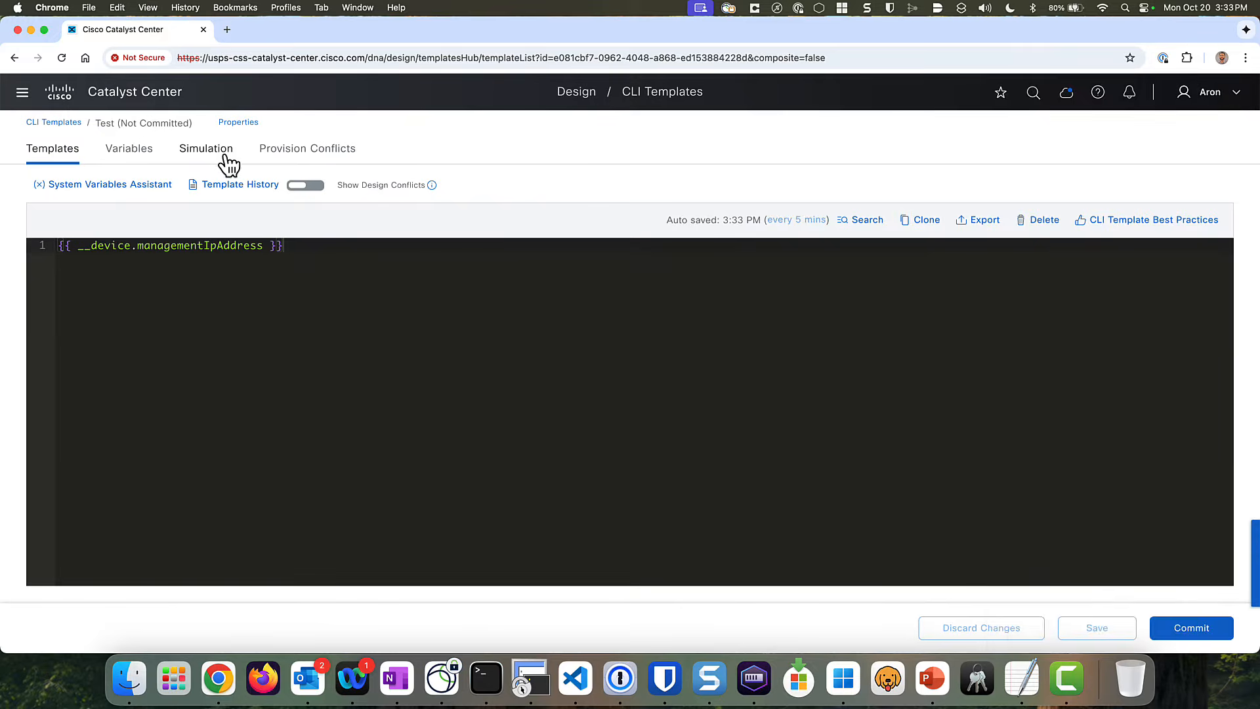
{"action": "left_click", "coordinate": [215, 151]}
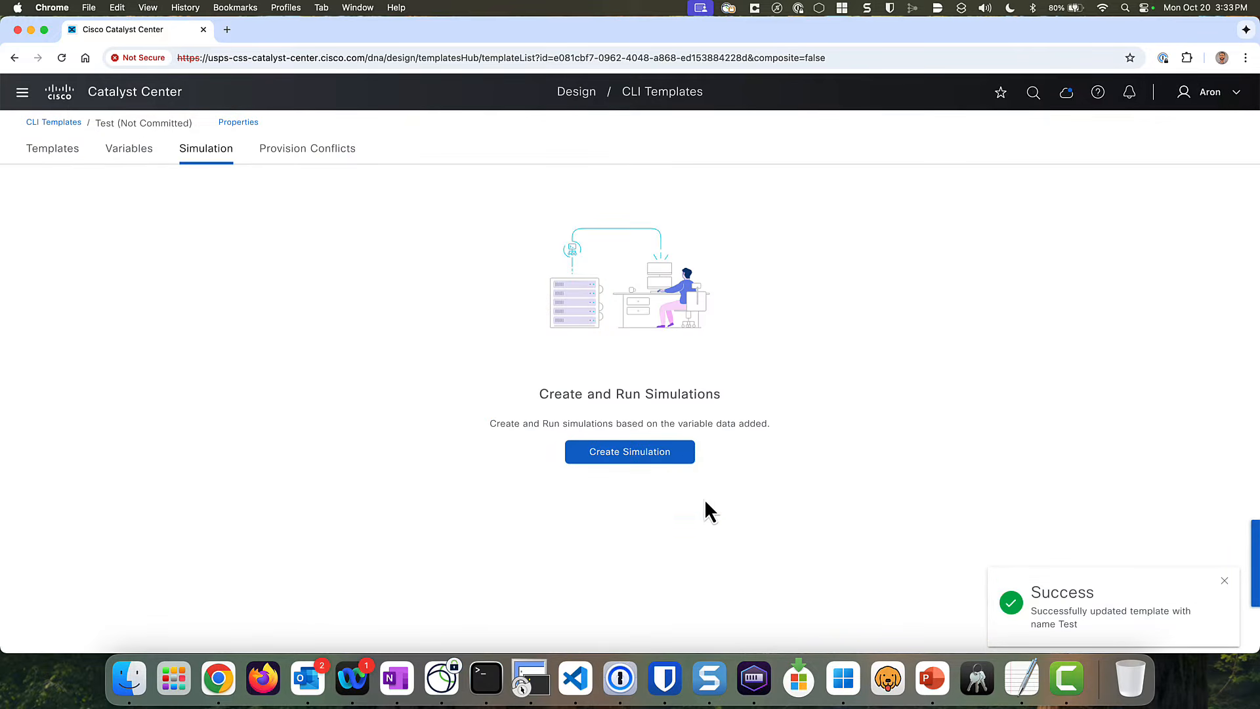
- Run a simulation named 'test' against EdgeSW2 and highlight its 172.16.2.3 output
{"action": "left_click", "coordinate": [639, 453]}
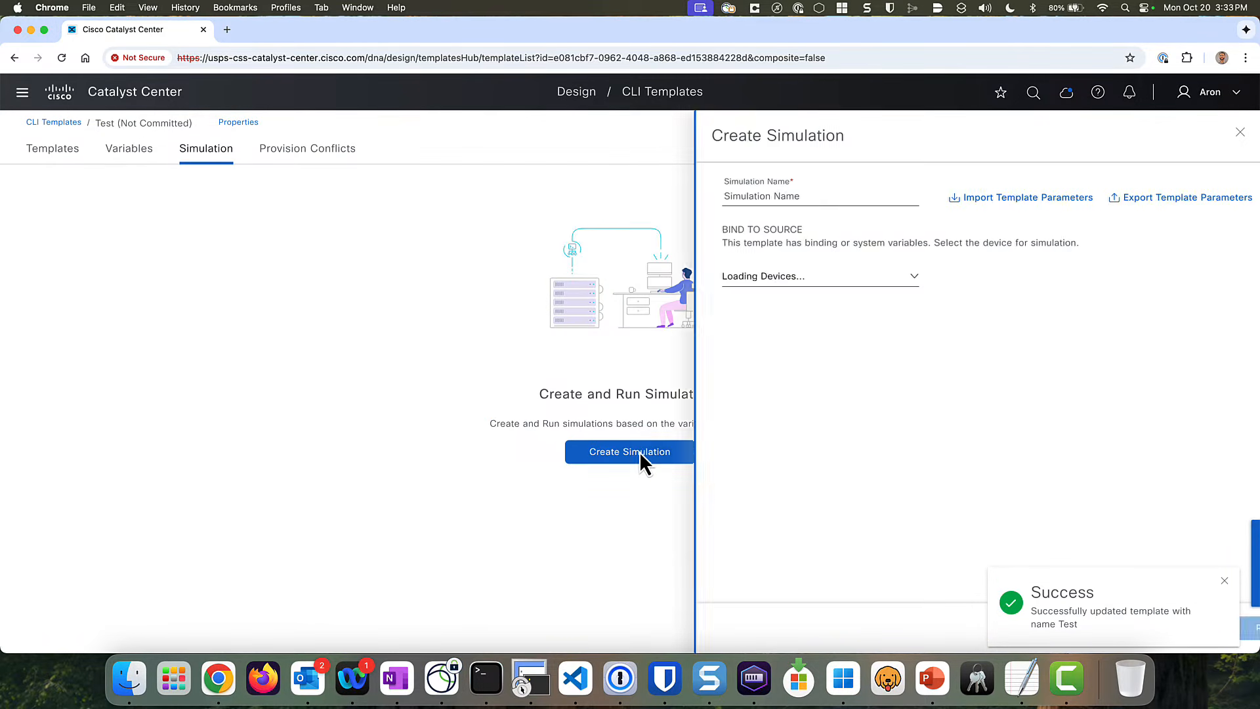
{"action": "left_click", "coordinate": [759, 192]}
{"action": "type", "text": "test"}
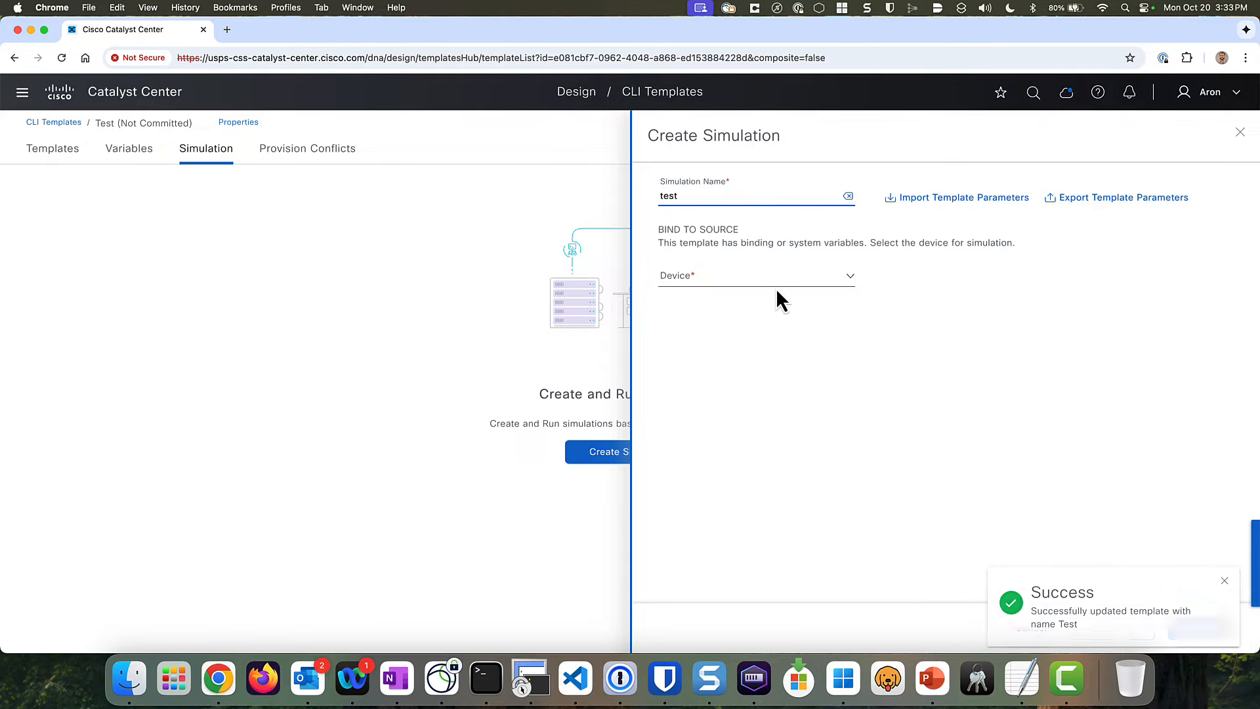
{"action": "left_click", "coordinate": [781, 279]}
{"action": "left_click", "coordinate": [737, 368]}
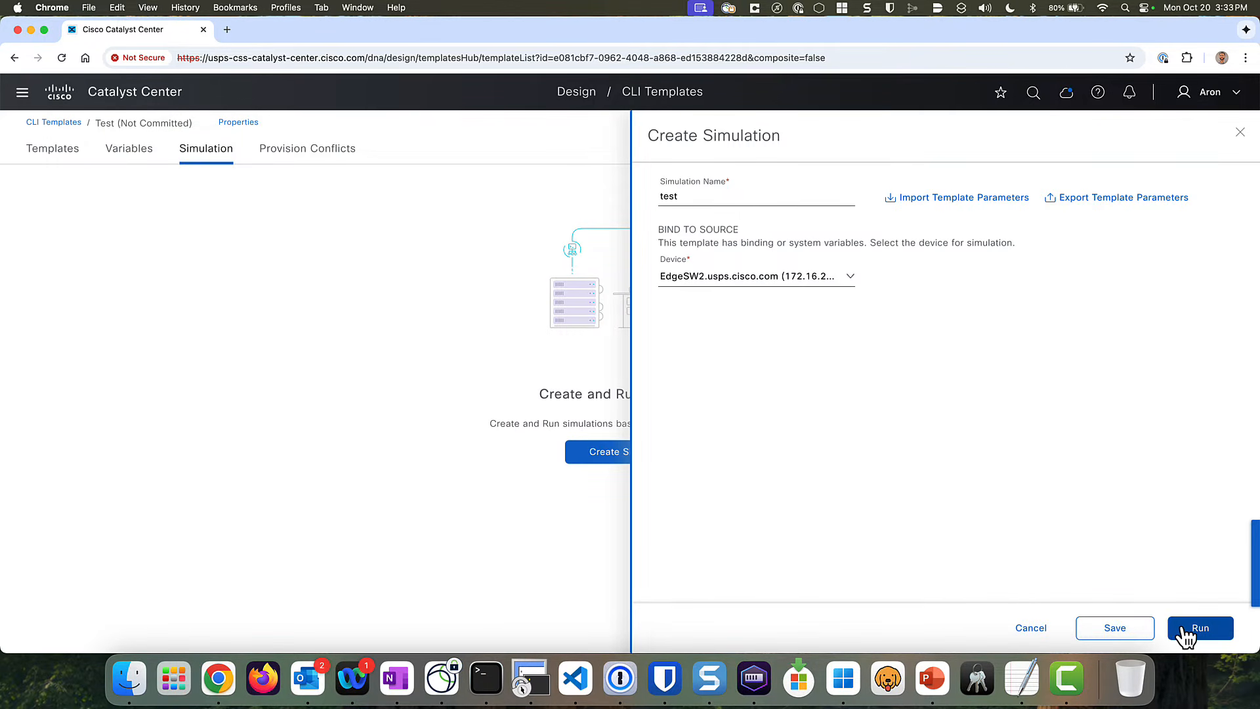
{"action": "left_click", "coordinate": [1203, 632]}
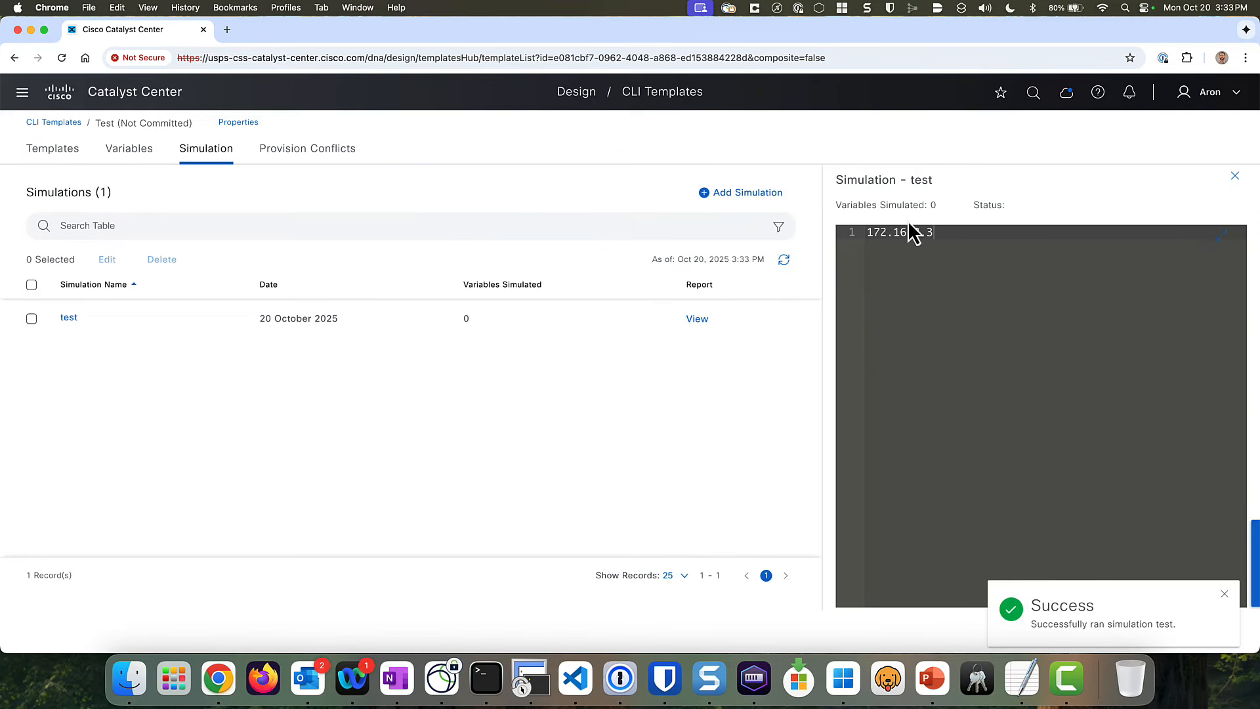
{"action": "left_click_drag", "start_coordinate": [951, 231], "coordinate": [862, 231]}
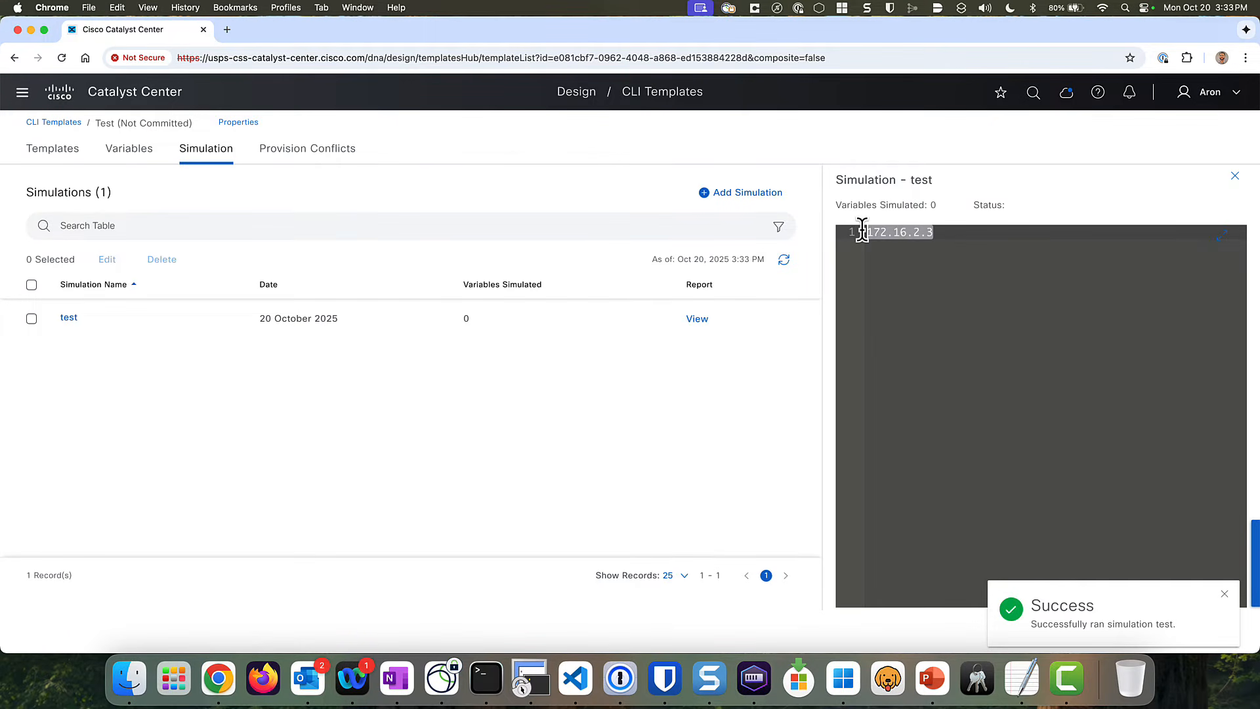
{"action": "left_click", "coordinate": [943, 233]}
{"action": "left_click_drag", "start_coordinate": [944, 233], "coordinate": [829, 223]}
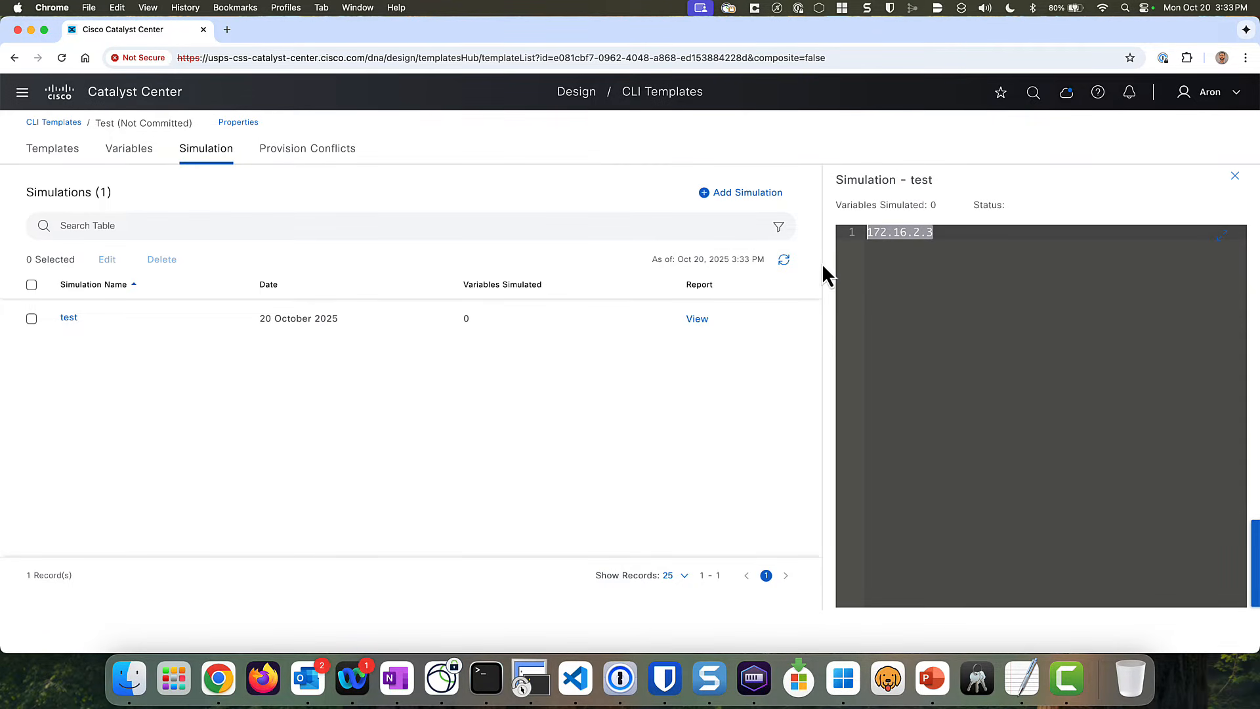
- Close the test result, delete the {{ __device.managementIpAddress }} line, then discard the change to restore it
{"action": "left_click", "coordinate": [1237, 178]}
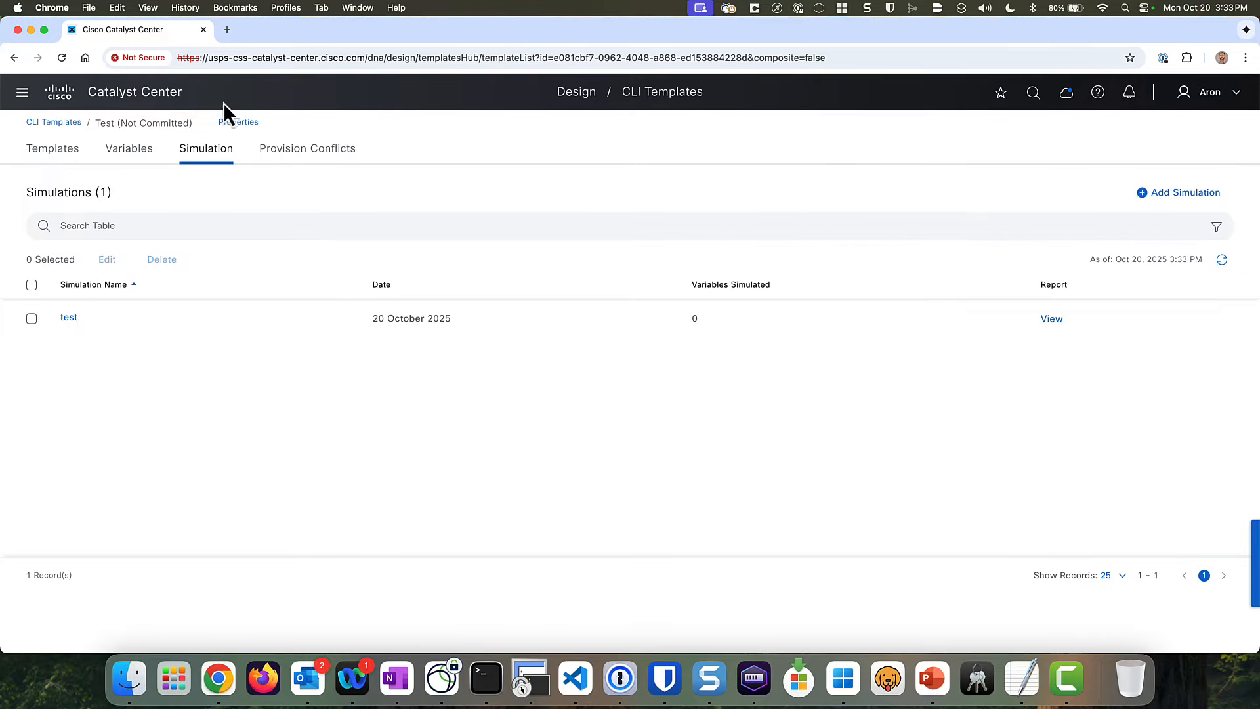
{"action": "left_click", "coordinate": [53, 153]}
{"action": "left_click_drag", "start_coordinate": [293, 246], "coordinate": [26, 246]}
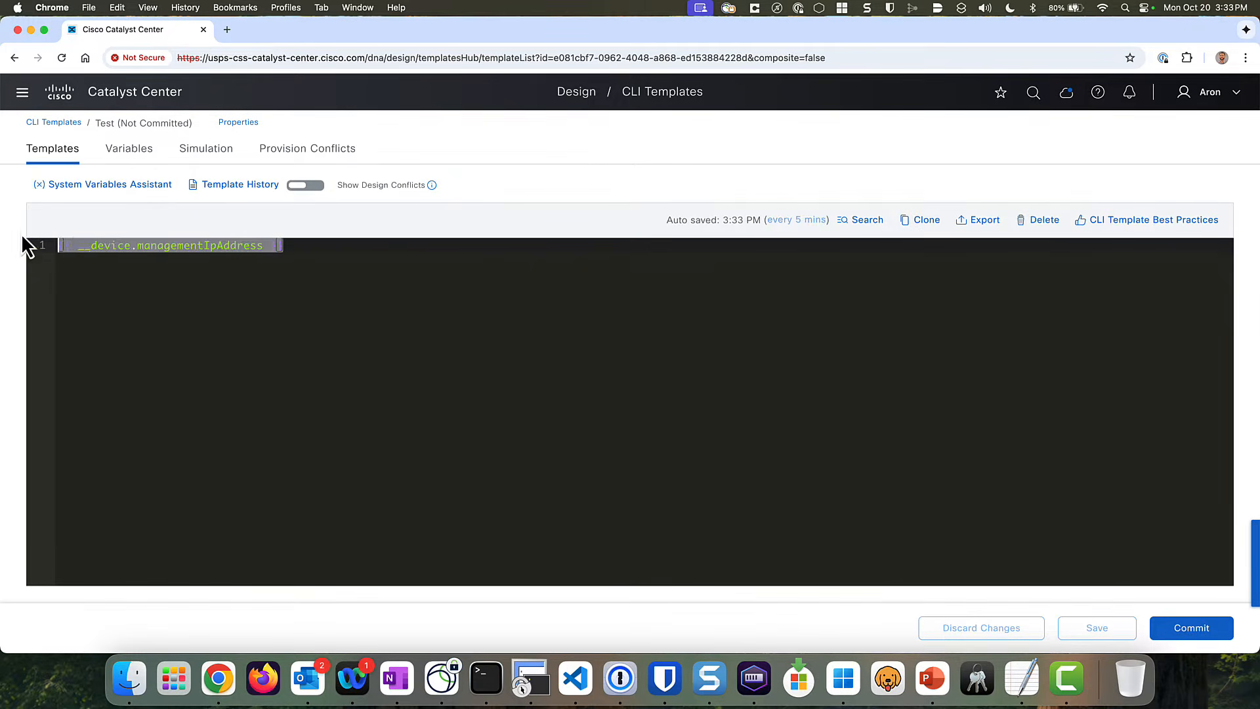
{"action": "key", "text": "BackSpace"}
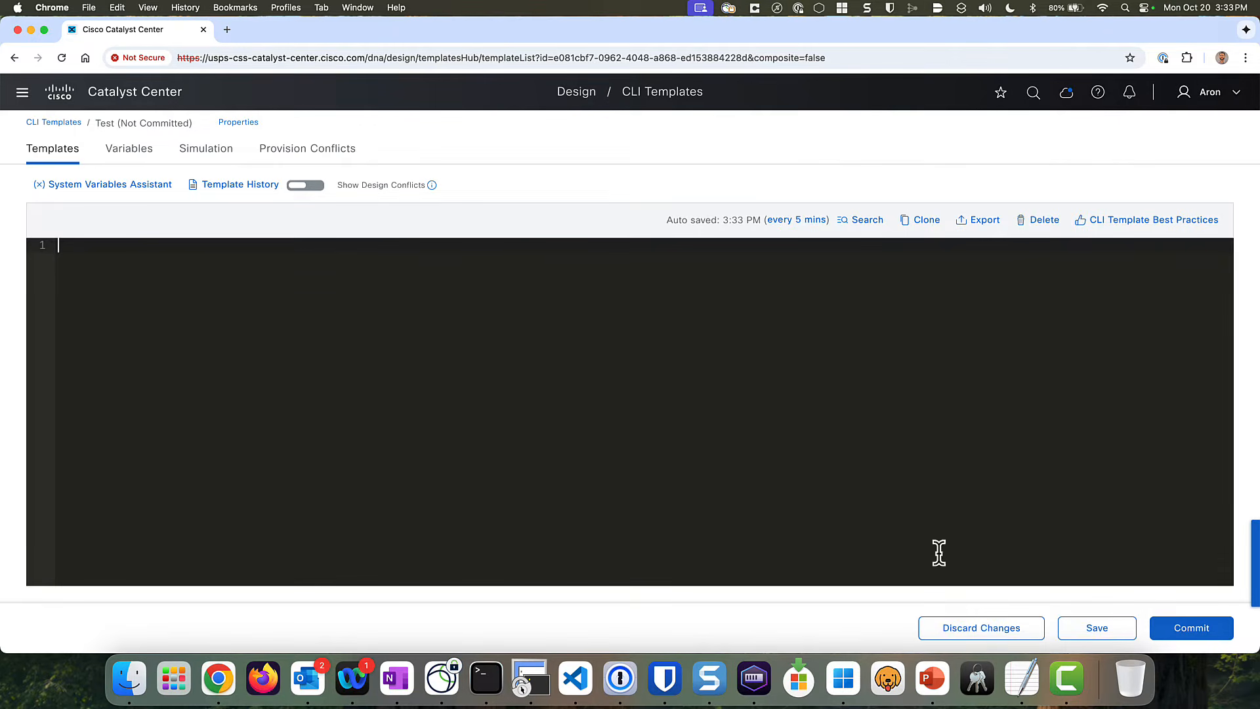
{"action": "left_click", "coordinate": [957, 627]}
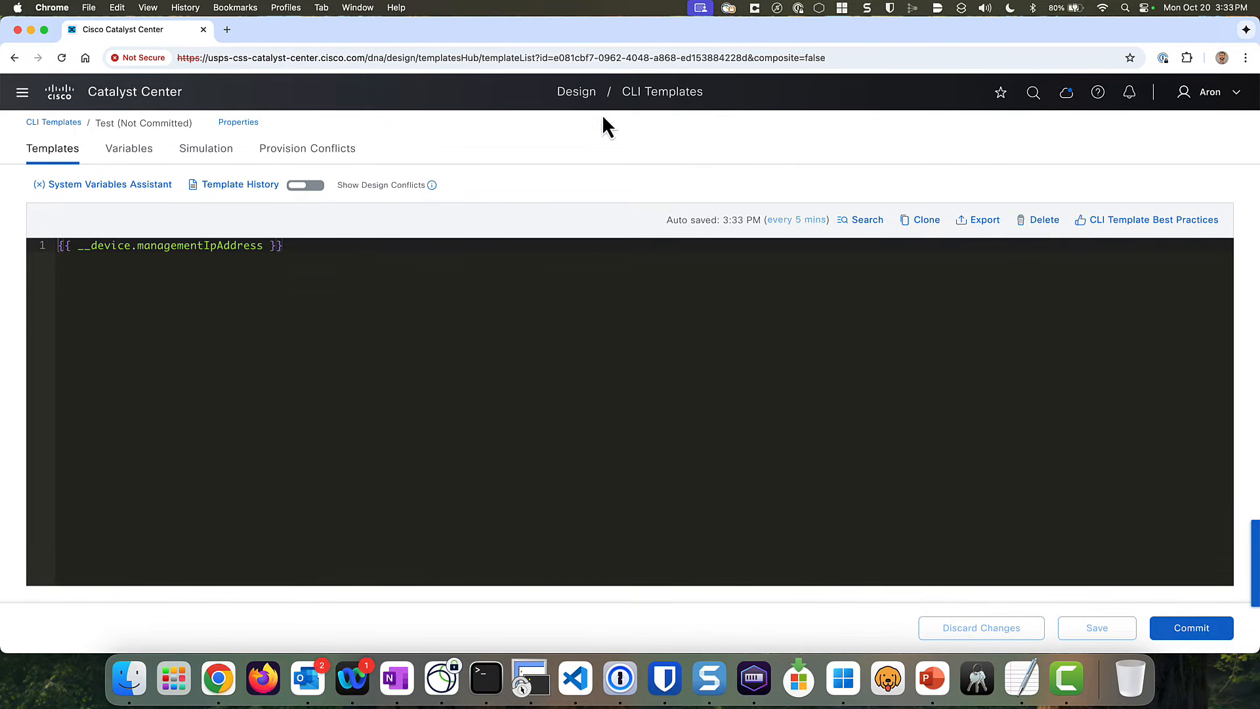
- Search the CLI templates for 'A' and open All_System_Bind_Attributes_Demo
{"action": "left_click", "coordinate": [62, 123]}
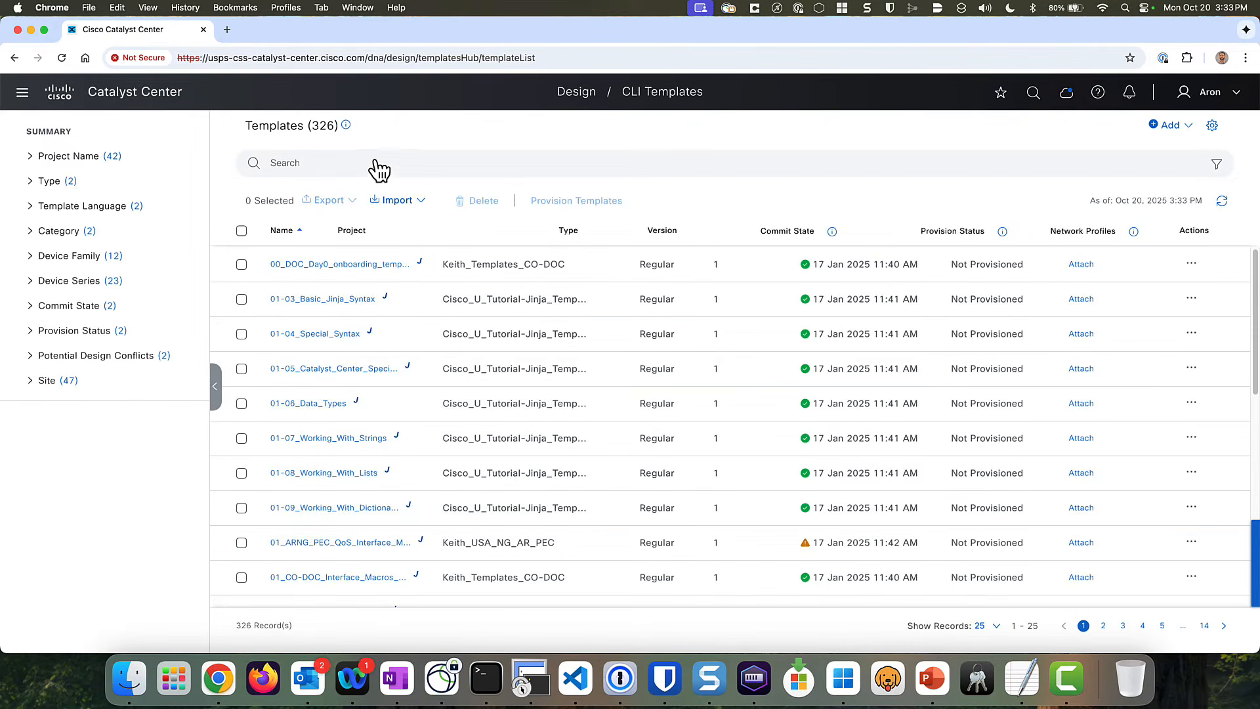
{"action": "left_click", "coordinate": [379, 170]}
{"action": "type", "text": "All_"}
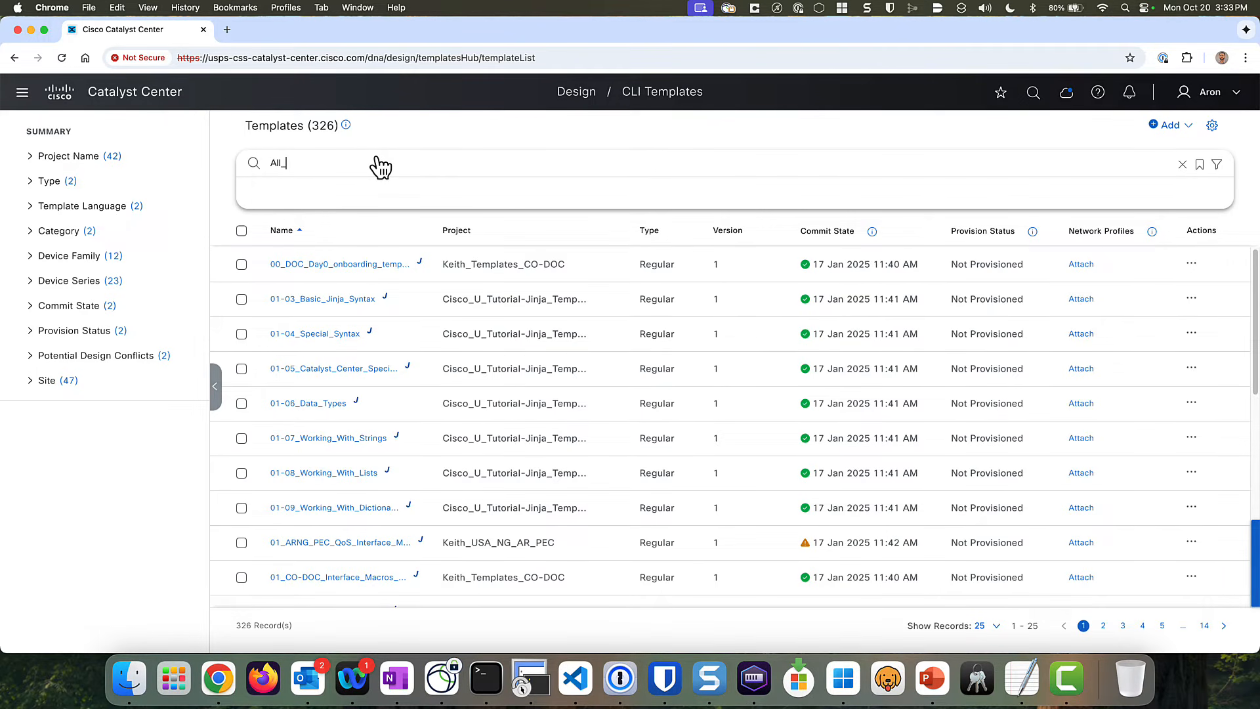
{"action": "key", "text": "Return"}
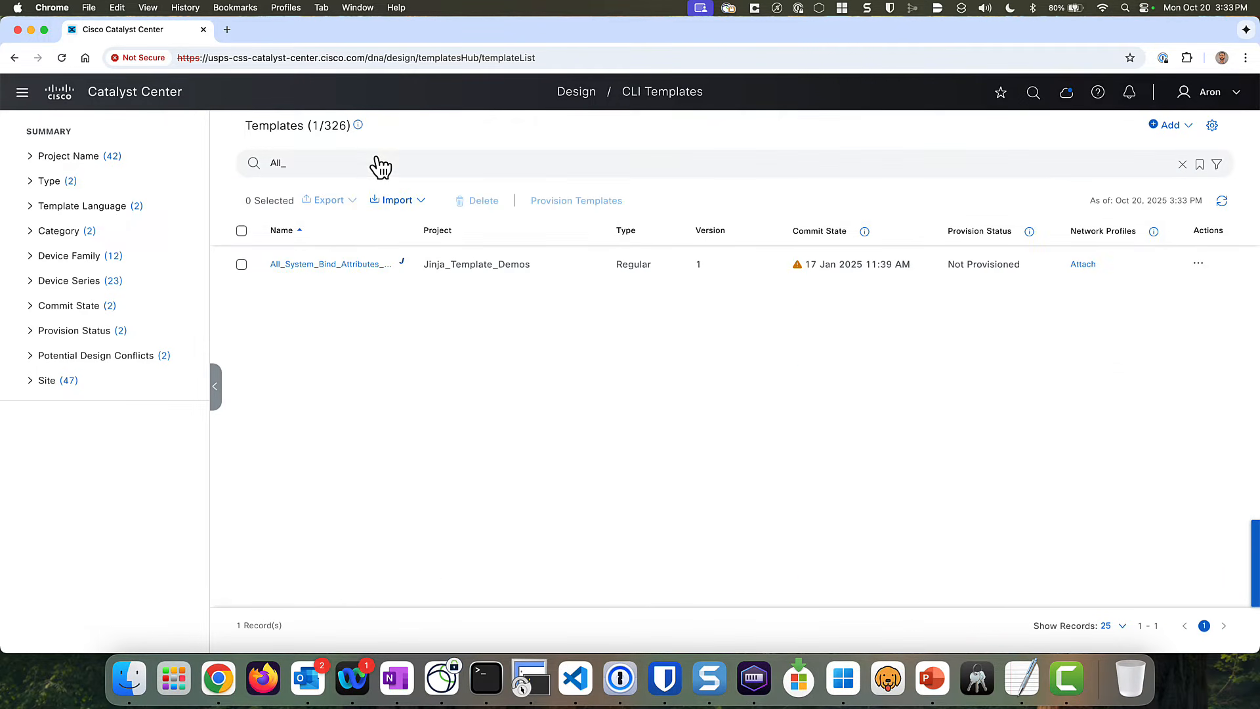
{"action": "left_click", "coordinate": [338, 264]}
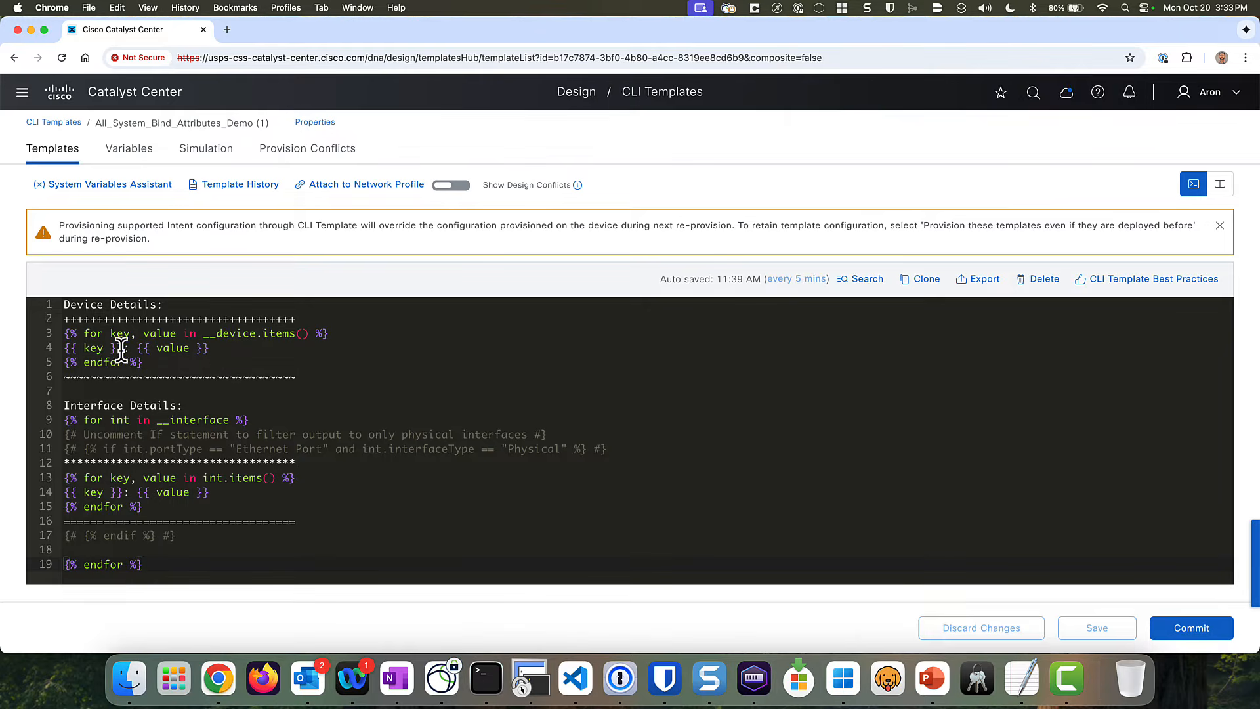
- Highlight the __device.items() and __interface loops, then bring up the System Variables Assistant
{"action": "left_click_drag", "start_coordinate": [123, 346], "coordinate": [59, 346]}
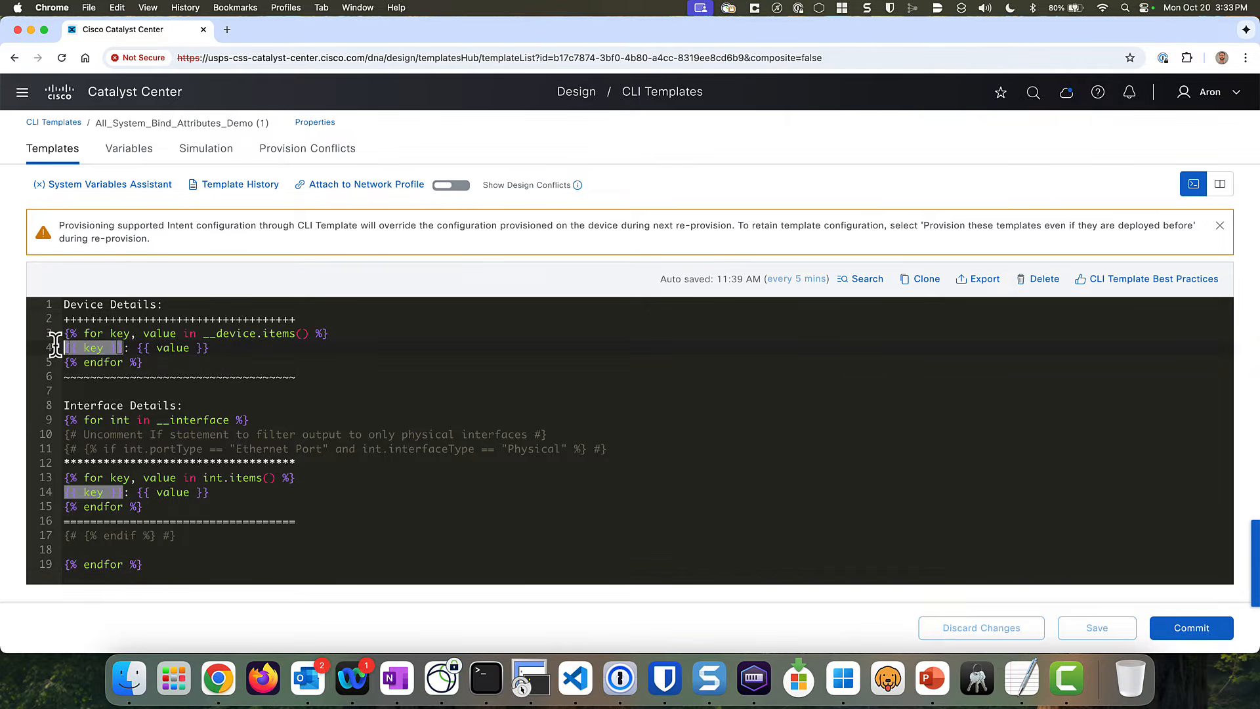
{"action": "left_click", "coordinate": [210, 348]}
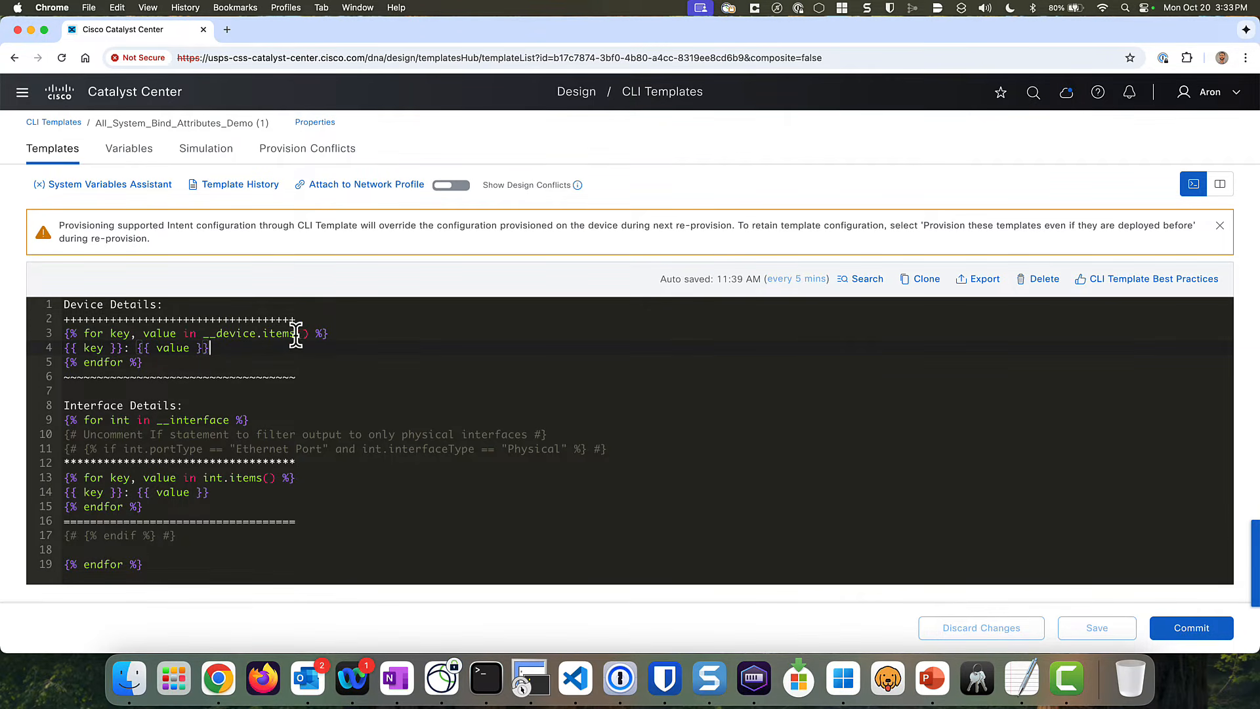
{"action": "left_click_drag", "start_coordinate": [309, 333], "coordinate": [204, 333]}
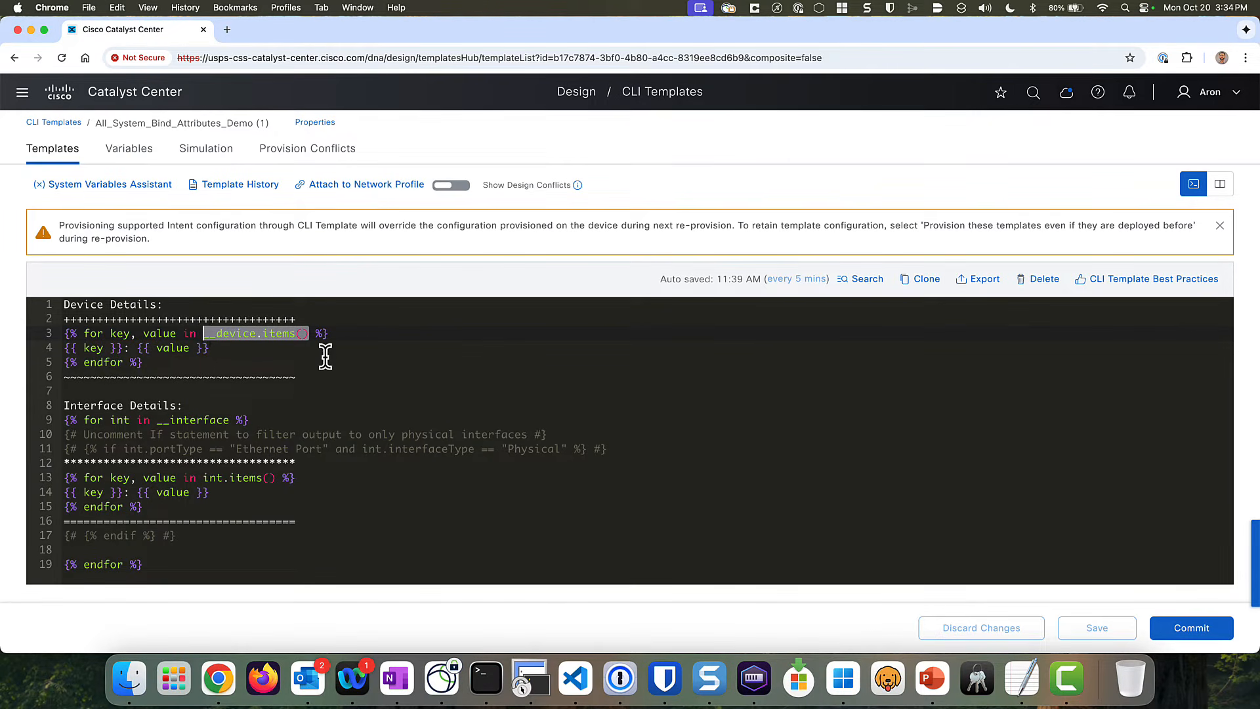
{"action": "left_click", "coordinate": [289, 492]}
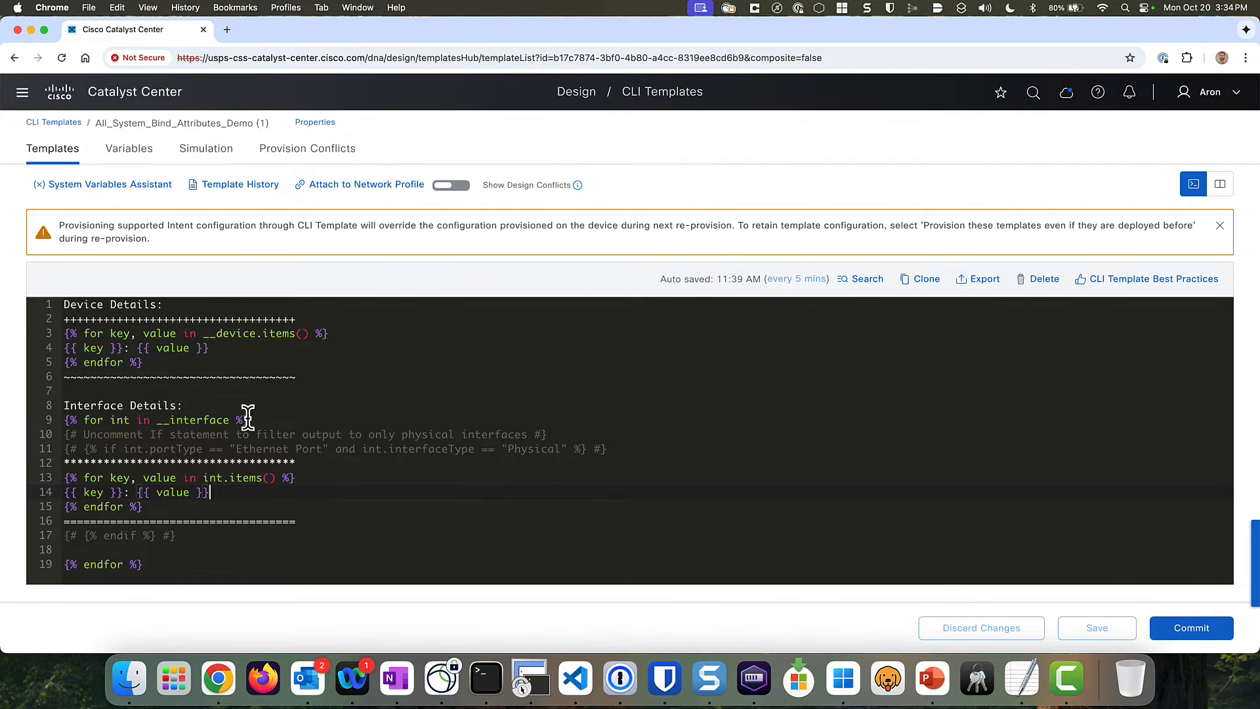
{"action": "left_click_drag", "start_coordinate": [248, 420], "coordinate": [158, 420]}
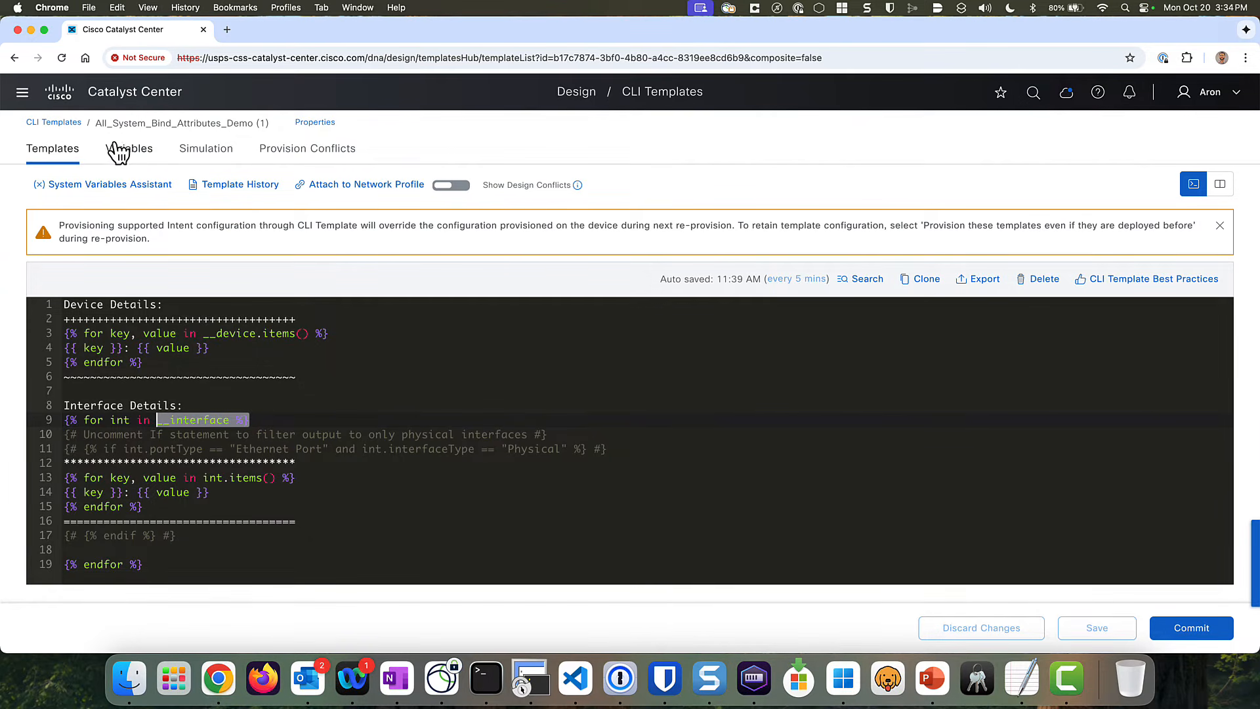
{"action": "left_click", "coordinate": [94, 186]}
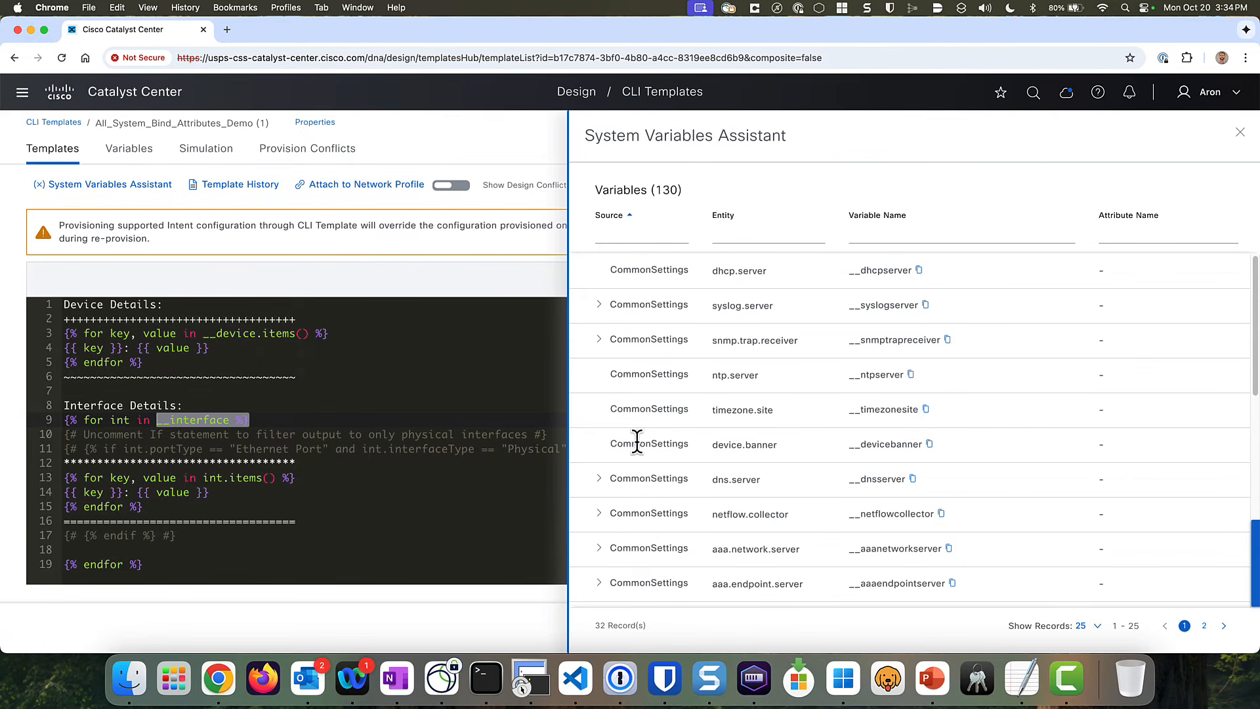
- Expand the Inventory Device variable to view attributes like __device.apEthernetMacAddress, then collapse it
{"action": "scroll", "coordinate": [630, 400], "scroll_direction": "down", "scroll_amount": 10}
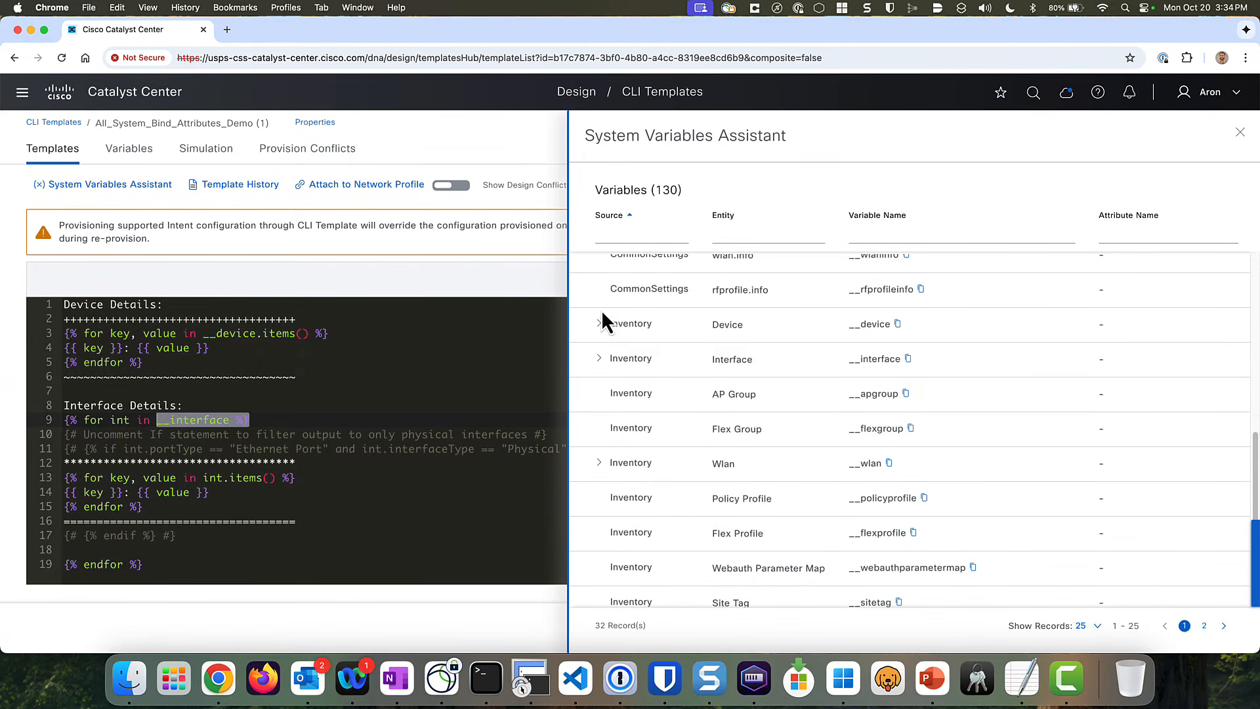
{"action": "left_click", "coordinate": [599, 324]}
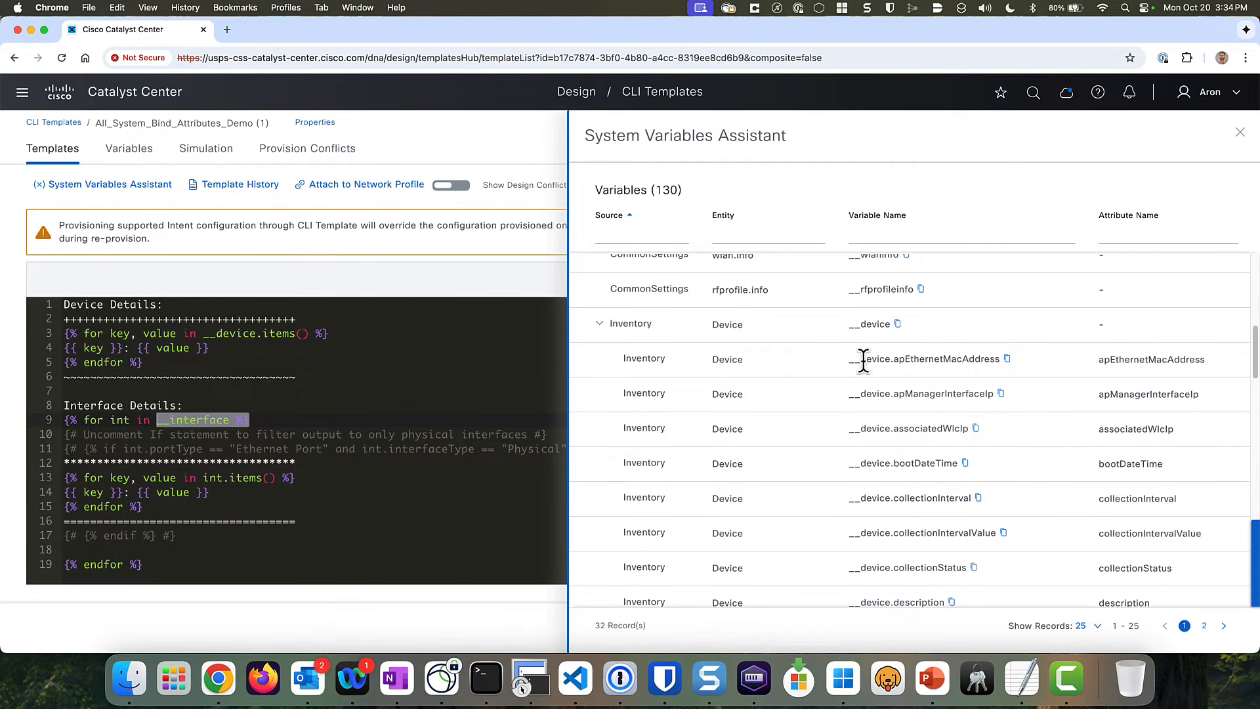
{"action": "left_click_drag", "start_coordinate": [854, 360], "coordinate": [963, 360]}
{"action": "left_click", "coordinate": [891, 360]}
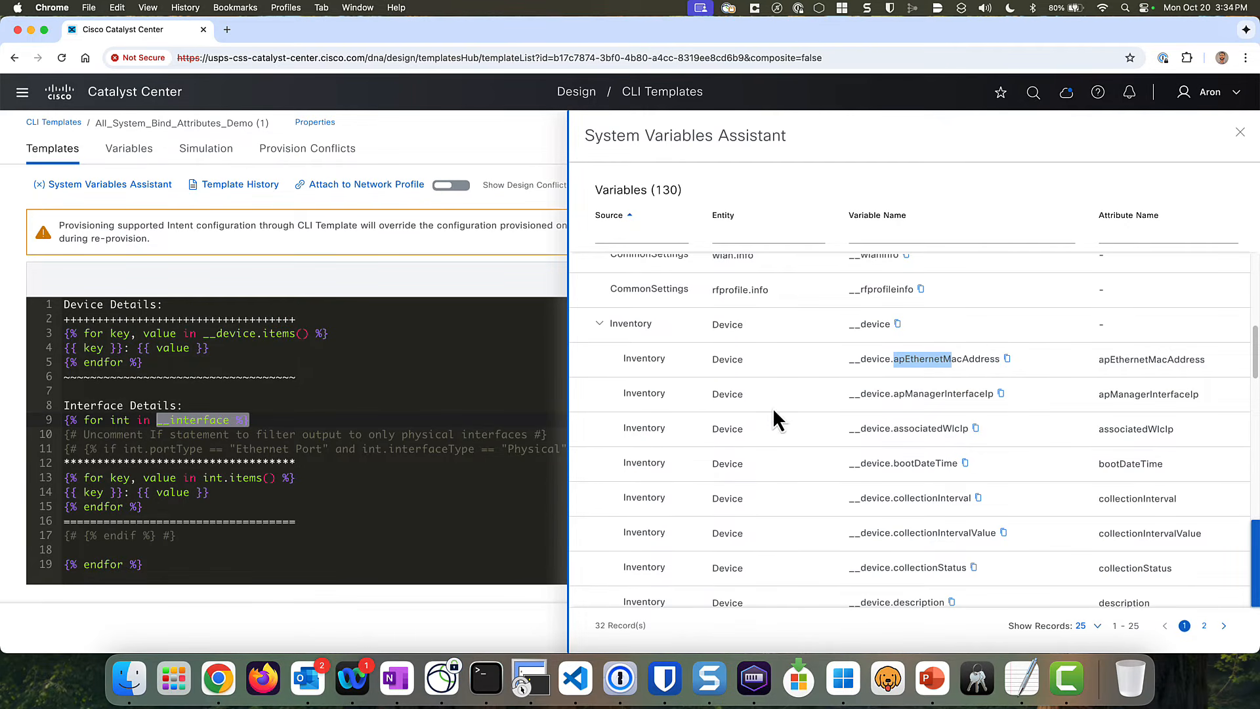
{"action": "left_click", "coordinate": [599, 326]}
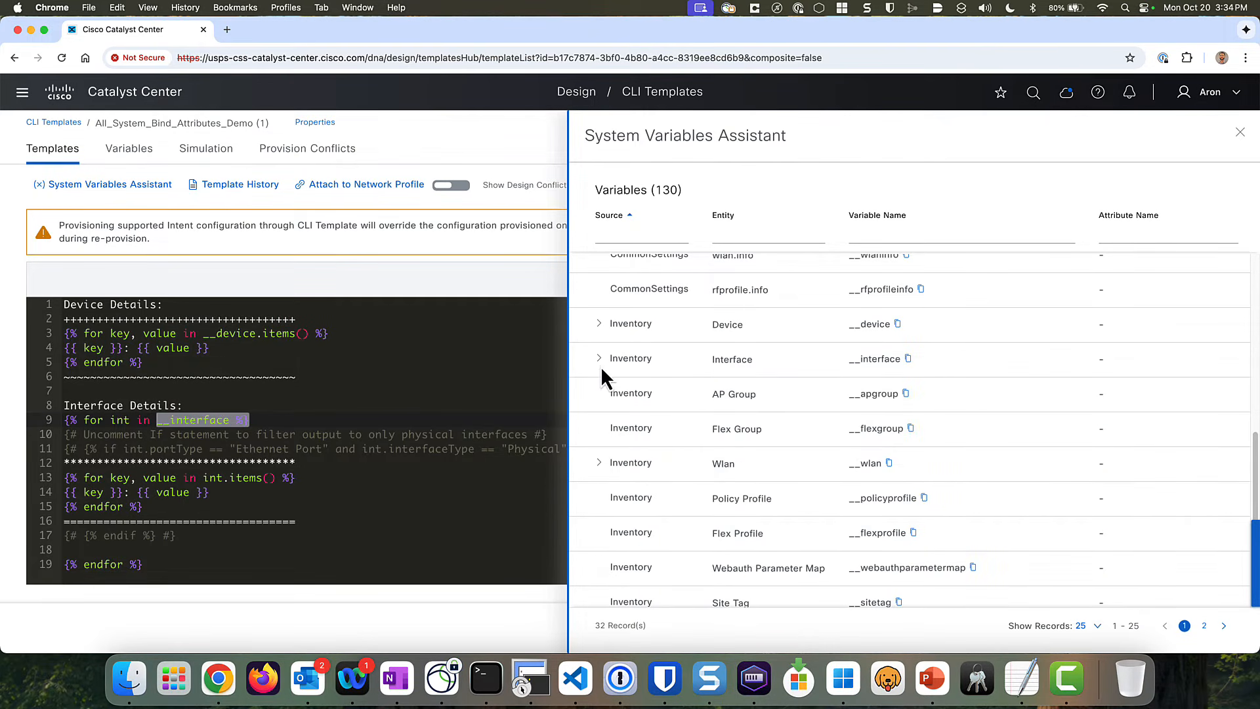
- Expand the Interface variable to review its addresses[index] attribute, then re-expand Device
{"action": "left_click", "coordinate": [598, 360]}
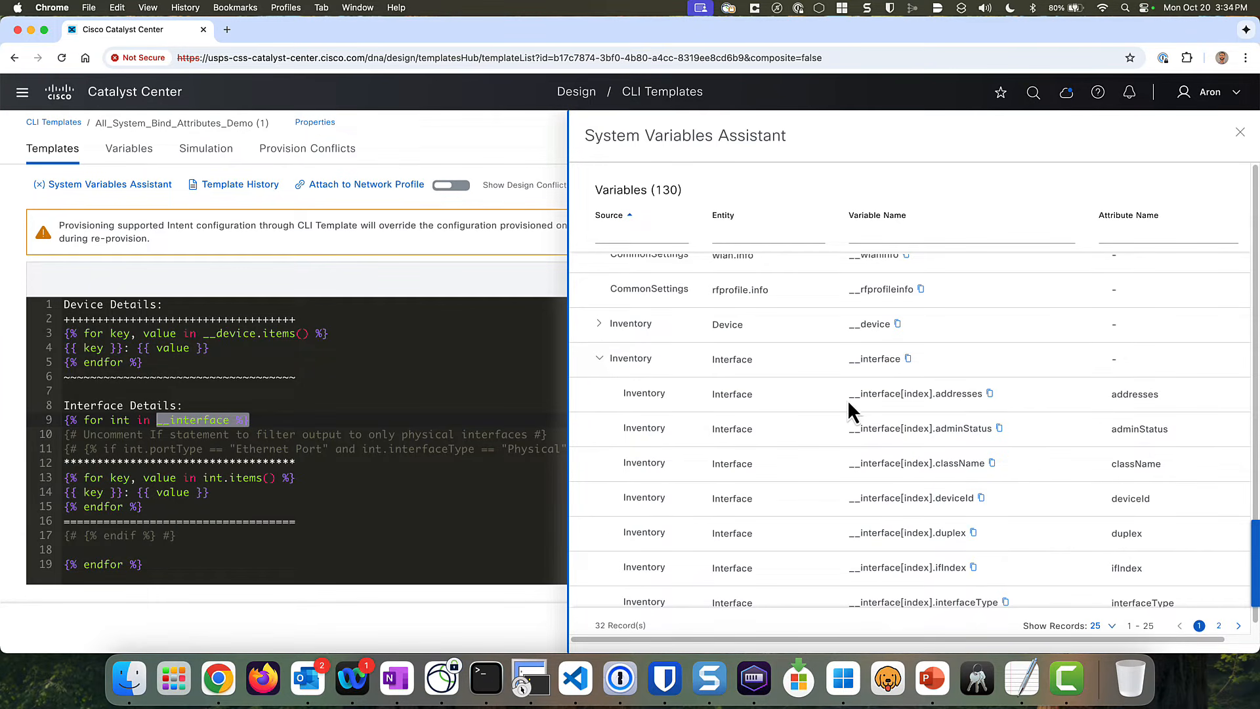
{"action": "left_click_drag", "start_coordinate": [849, 394], "coordinate": [990, 401]}
{"action": "left_click", "coordinate": [908, 394]}
{"action": "left_click", "coordinate": [937, 394]}
{"action": "left_click", "coordinate": [597, 324]}
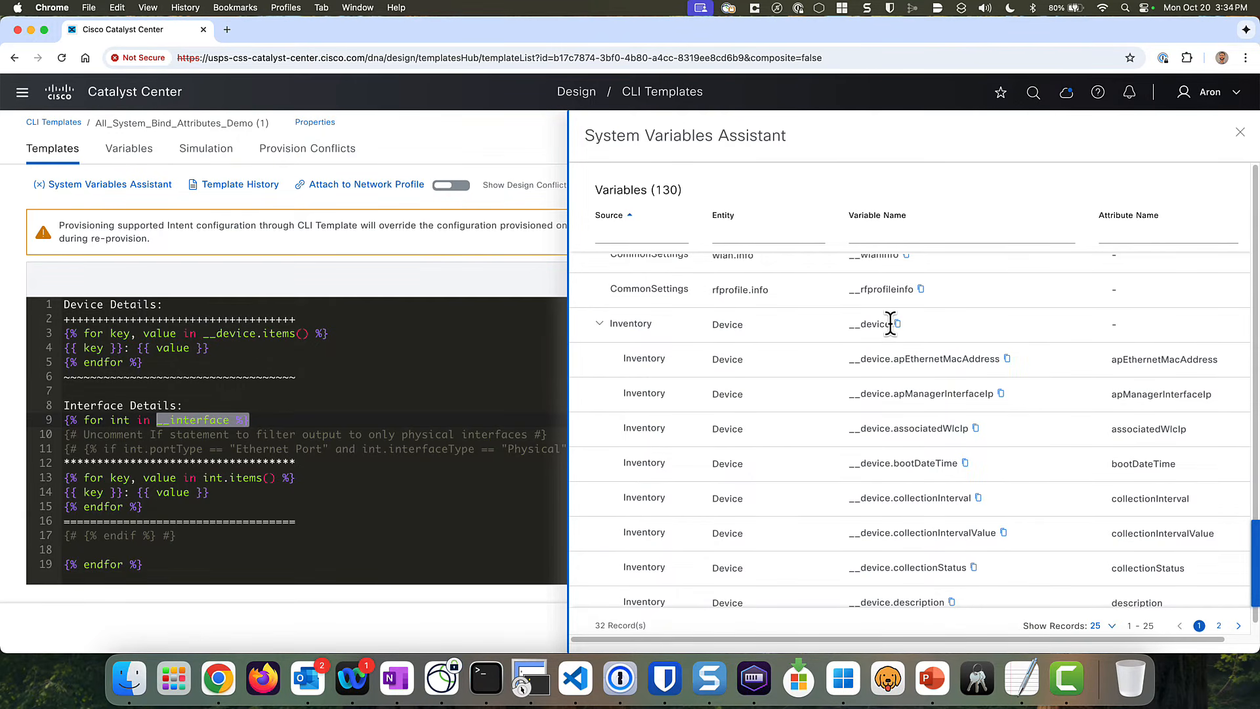
- Highlight __device.apEthernetMacAddress and __interface.addresses[index], collapse both, and close the assistant
{"action": "left_click_drag", "start_coordinate": [889, 323], "coordinate": [846, 325]}
{"action": "left_click_drag", "start_coordinate": [893, 360], "coordinate": [999, 360]}
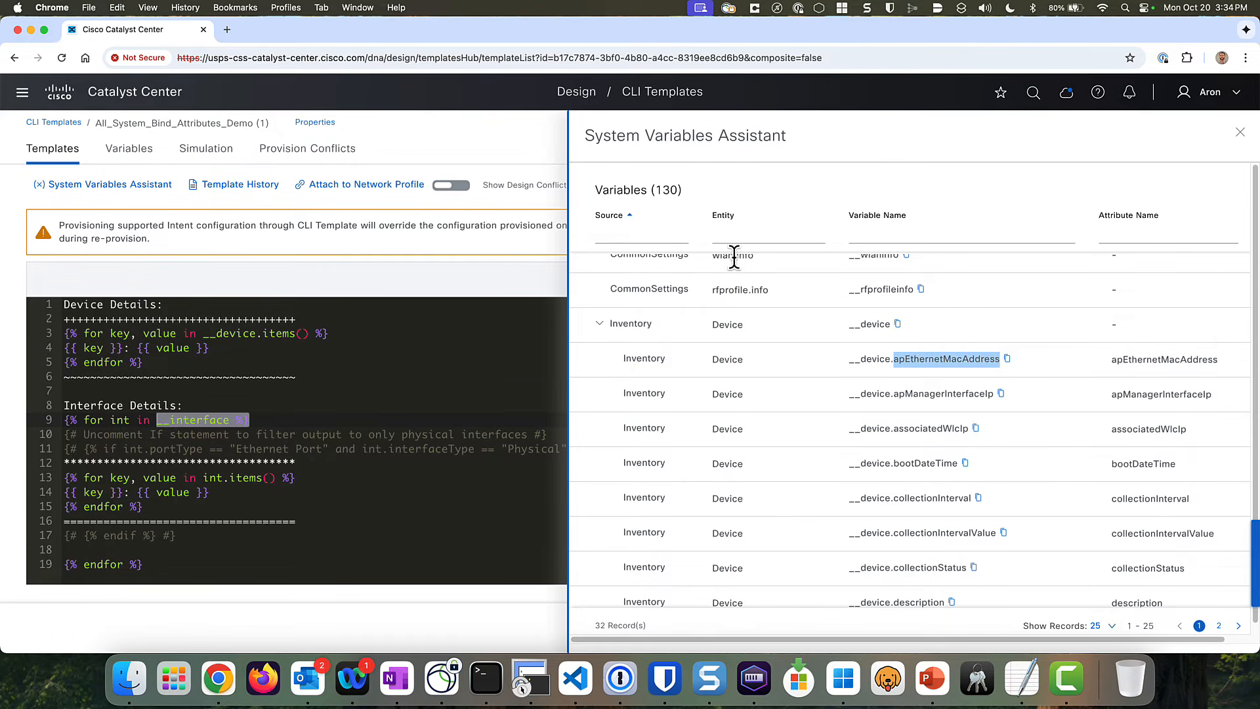
{"action": "left_click", "coordinate": [601, 324]}
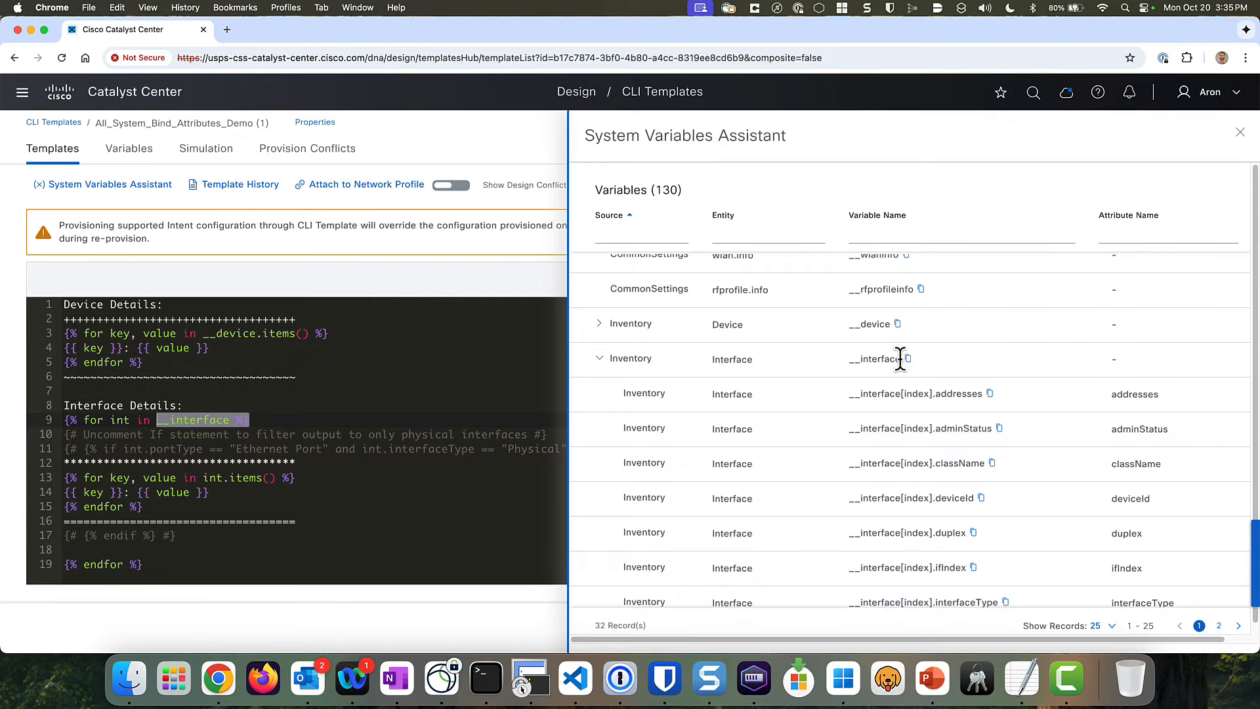
{"action": "left_click_drag", "start_coordinate": [899, 360], "coordinate": [852, 360]}
{"action": "left_click_drag", "start_coordinate": [940, 394], "coordinate": [989, 428]}
{"action": "left_click_drag", "start_coordinate": [932, 394], "coordinate": [901, 396]}
{"action": "left_click", "coordinate": [598, 359]}
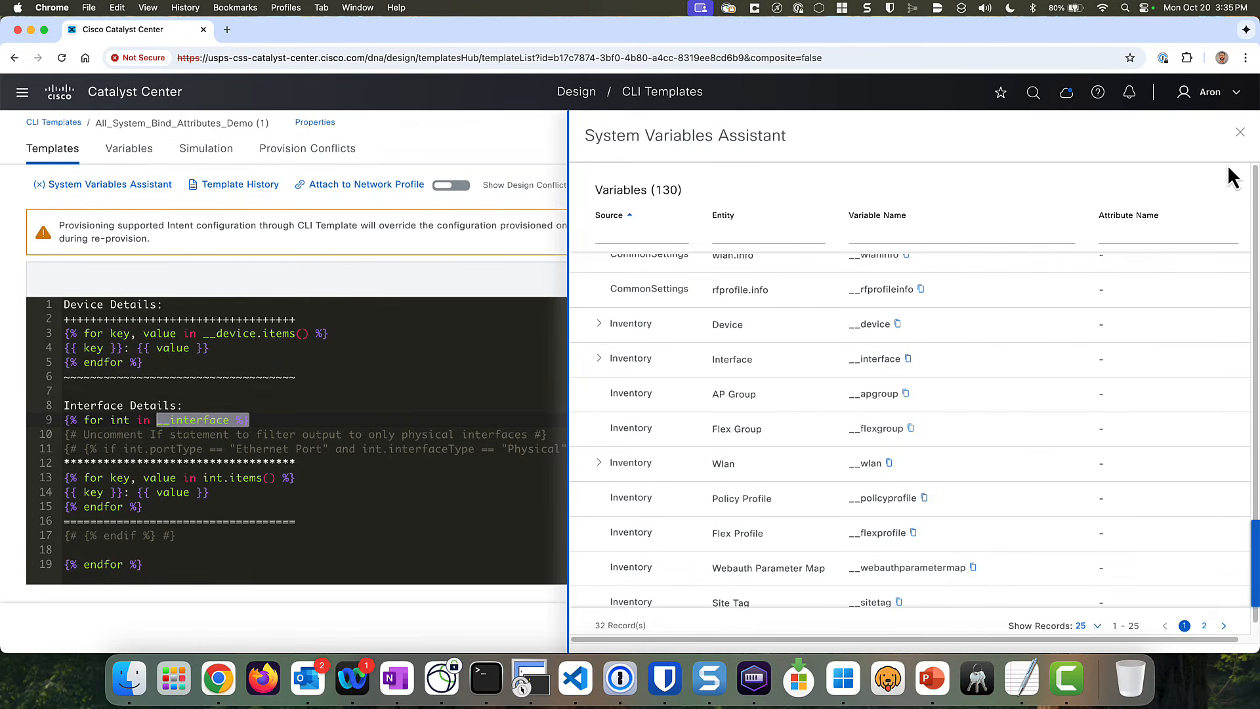
{"action": "left_click", "coordinate": [1240, 132]}
- Highlight the __device.items() loop on line 3 and its {{ key }} and value placeholders on line 4
{"action": "left_click", "coordinate": [383, 372]}
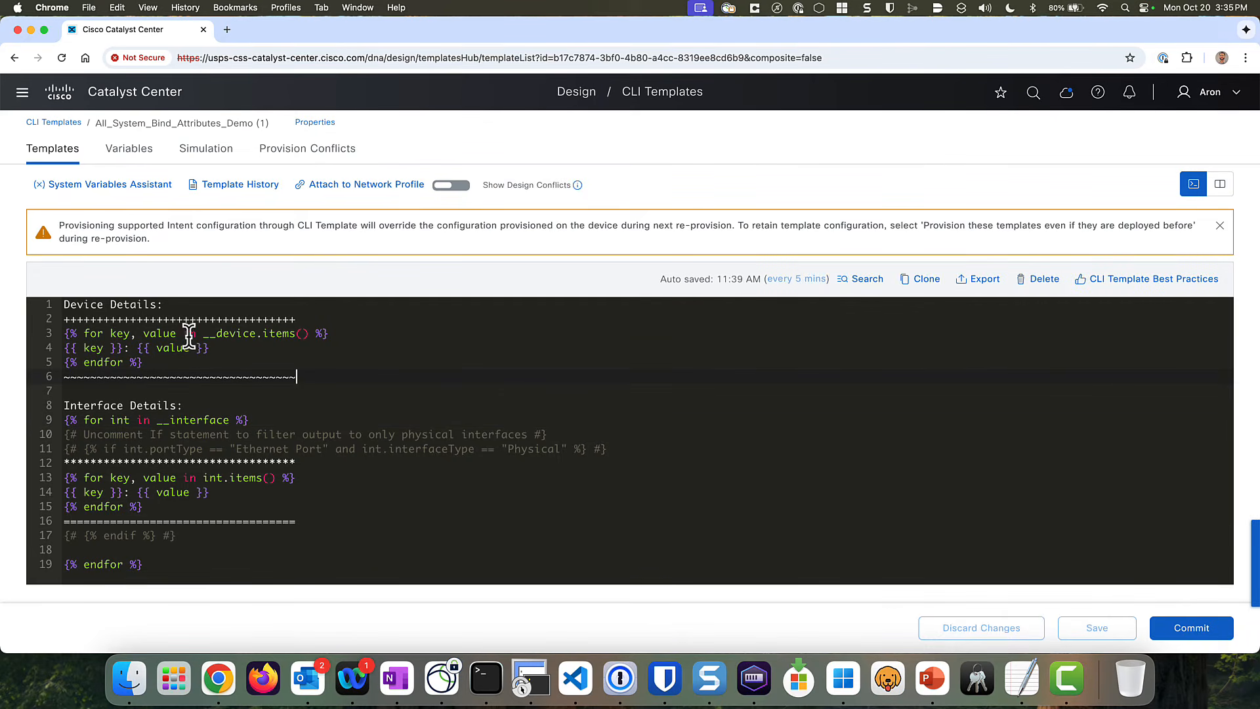
{"action": "left_click_drag", "start_coordinate": [65, 333], "coordinate": [176, 331]}
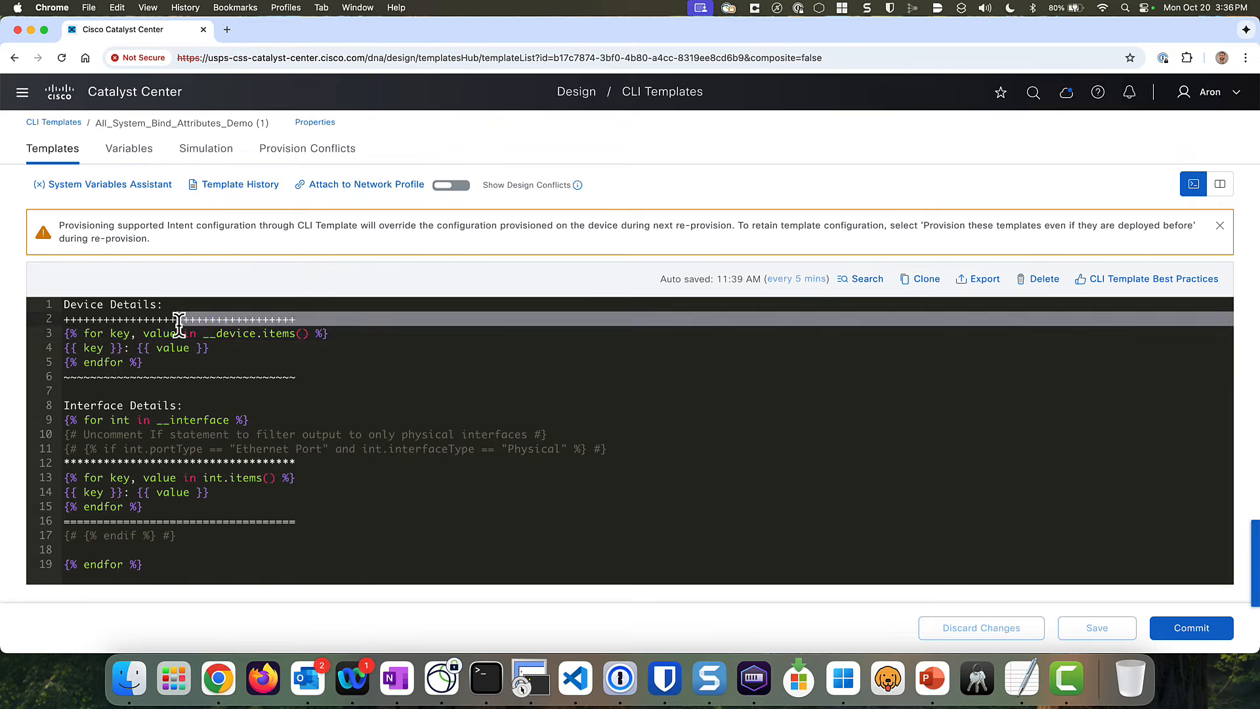
{"action": "left_click", "coordinate": [104, 333]}
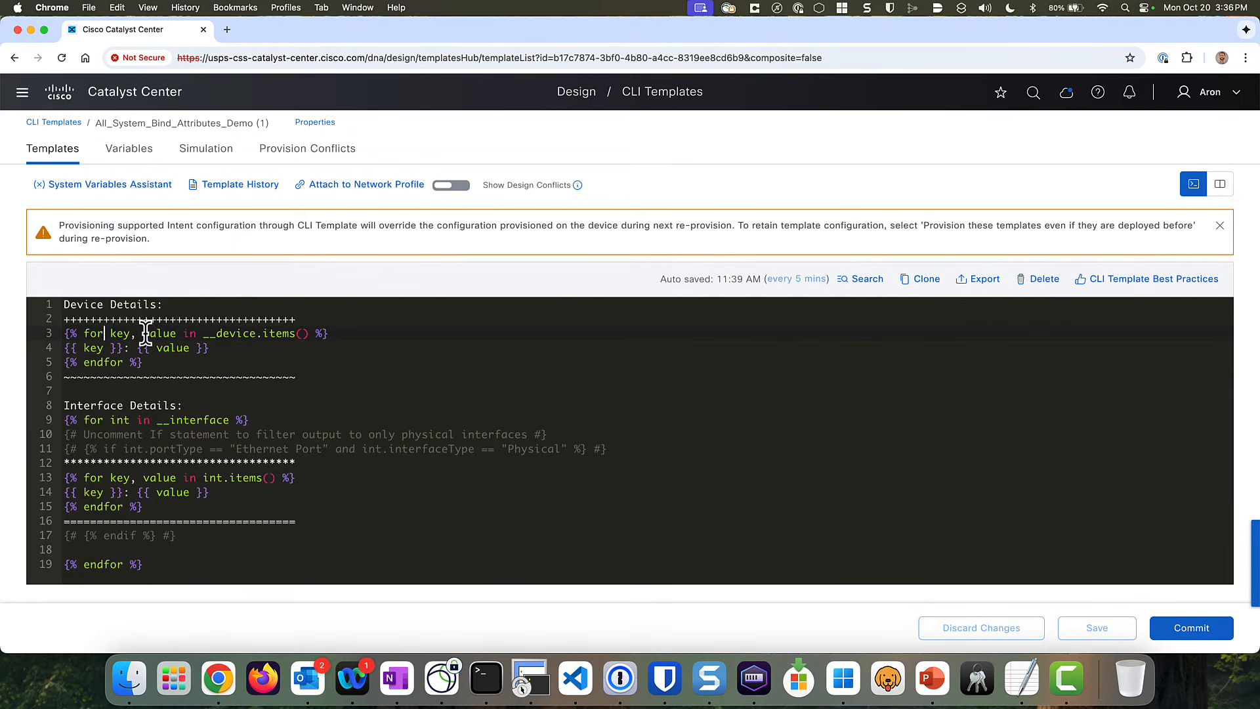
{"action": "left_click_drag", "start_coordinate": [203, 333], "coordinate": [291, 328]}
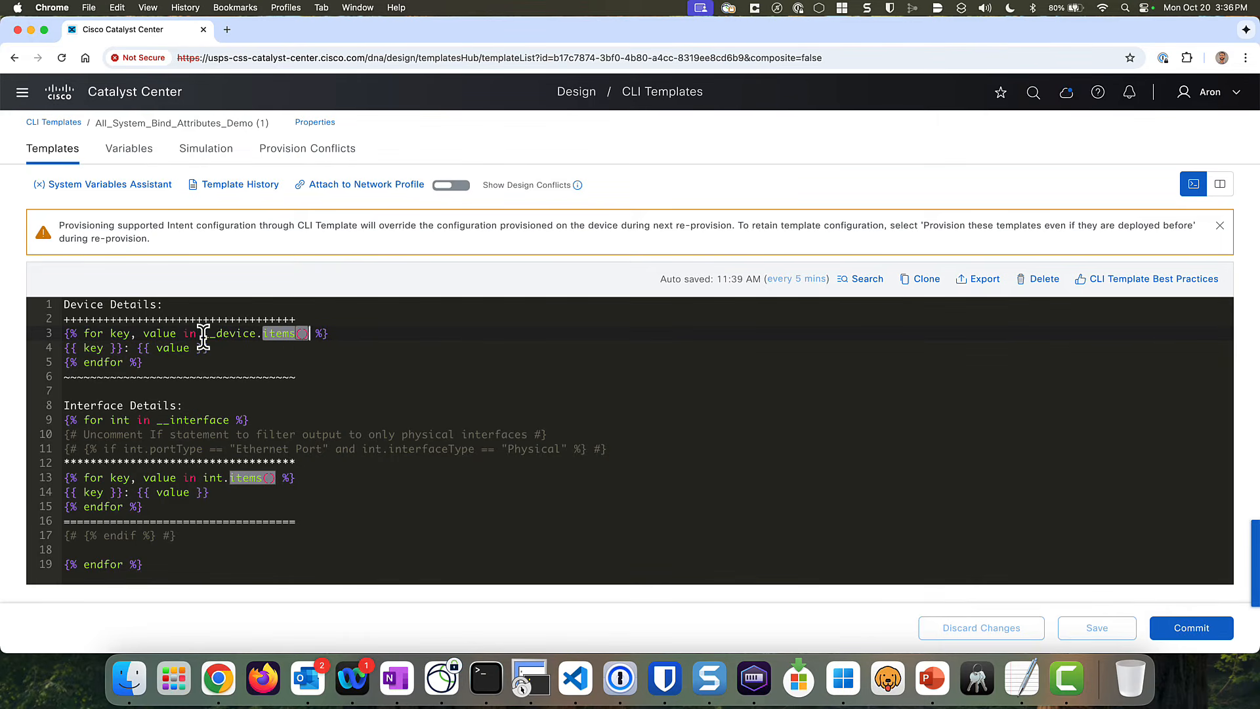
{"action": "left_click_drag", "start_coordinate": [123, 348], "coordinate": [65, 346]}
{"action": "left_click_drag", "start_coordinate": [208, 347], "coordinate": [143, 348]}
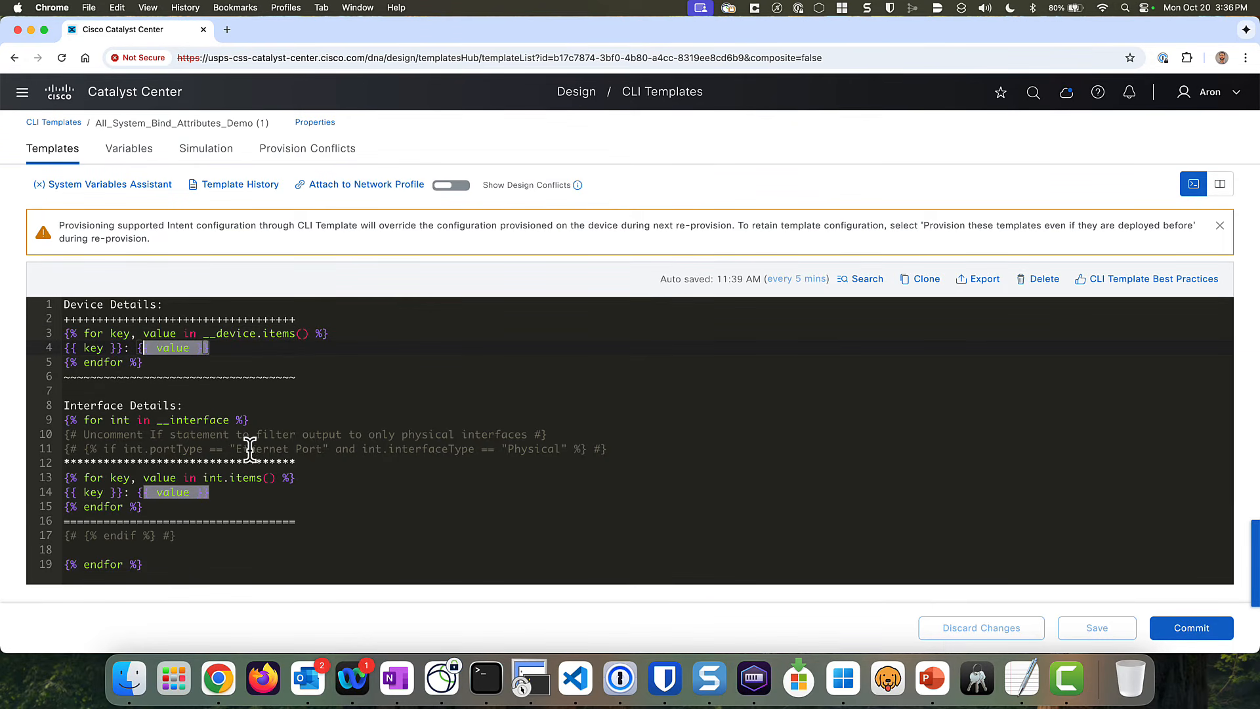
{"action": "left_click", "coordinate": [261, 414]}
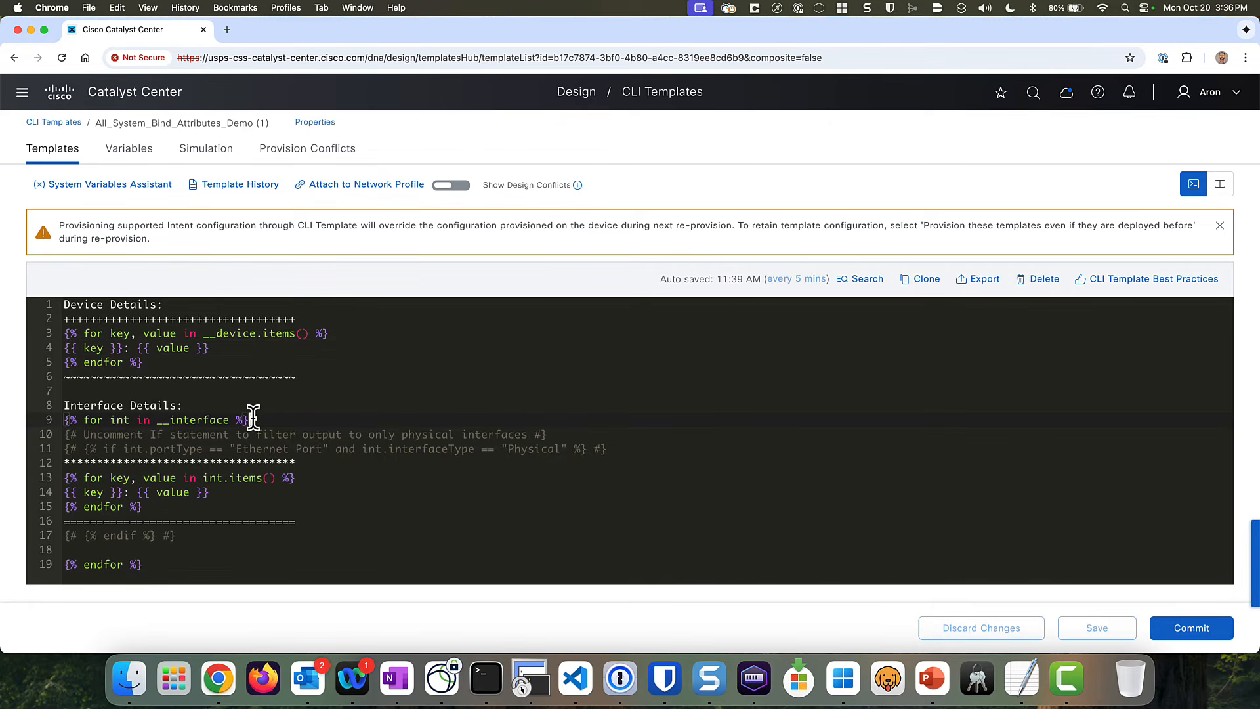
- Highlight the __interface loop on line 9 and the int.items() loop on line 13, then open Simulation
{"action": "left_click_drag", "start_coordinate": [248, 416], "coordinate": [57, 419]}
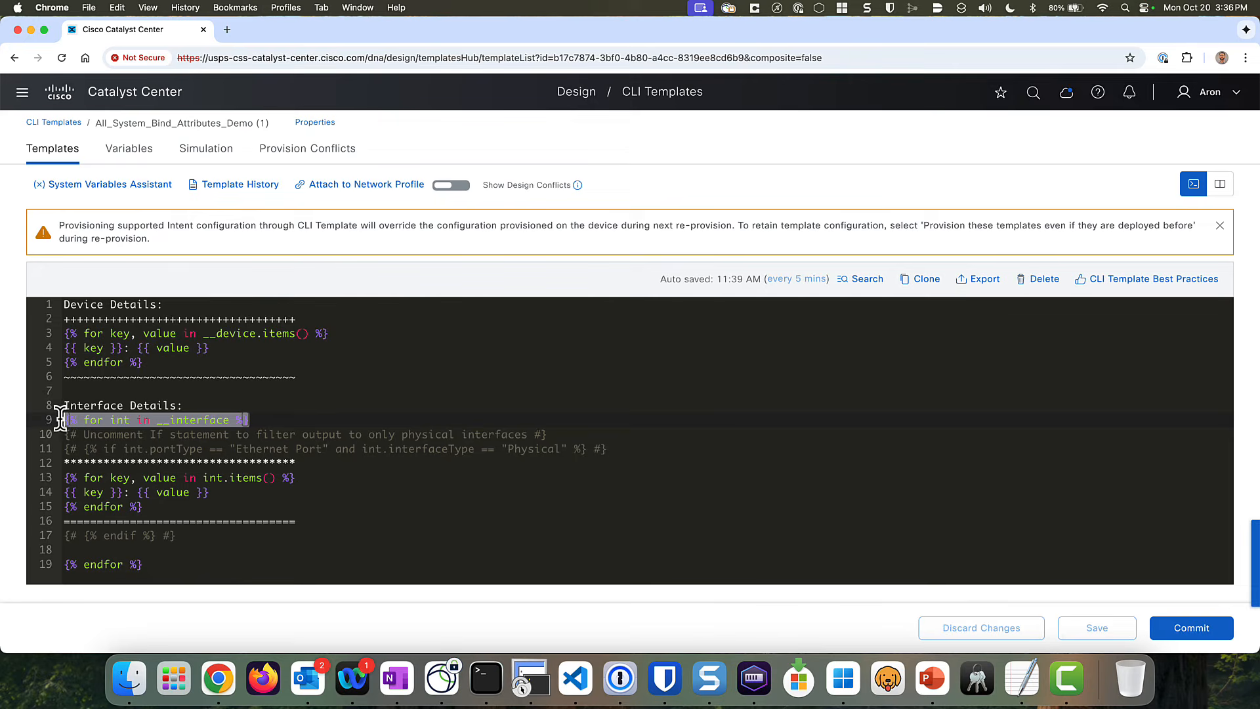
{"action": "left_click", "coordinate": [226, 420]}
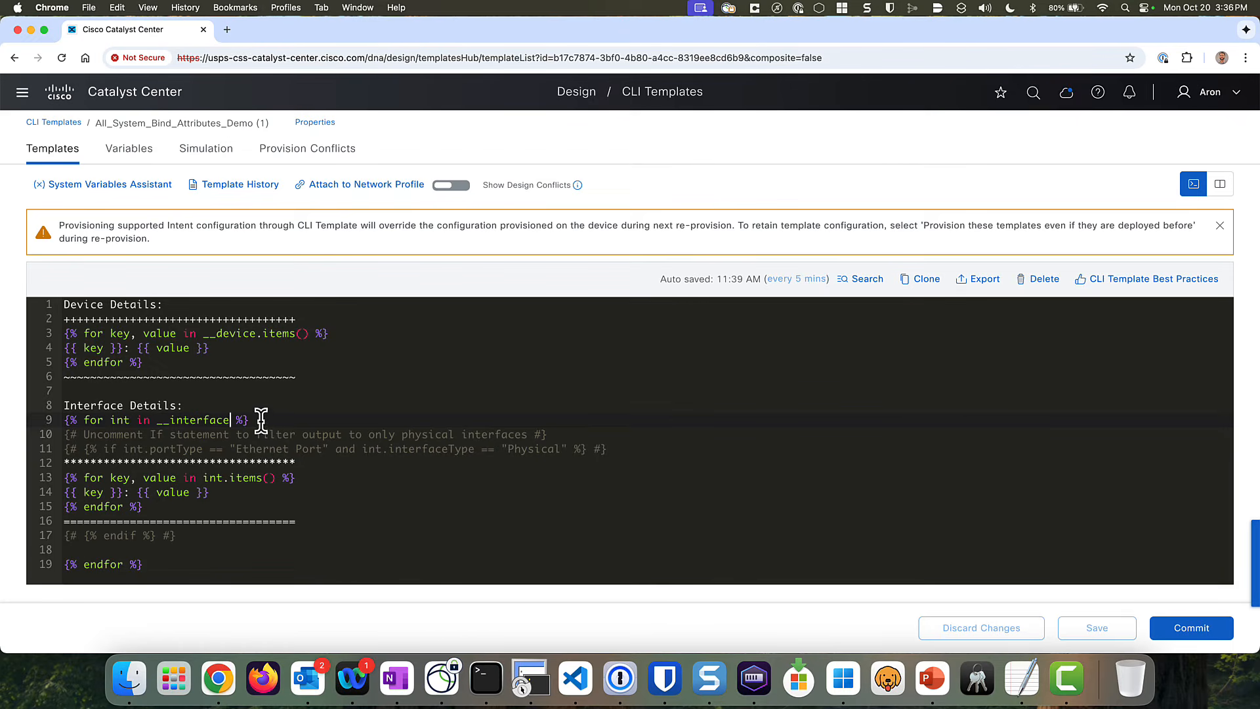
{"action": "left_click", "coordinate": [295, 477]}
{"action": "left_click_drag", "start_coordinate": [280, 478], "coordinate": [68, 476]}
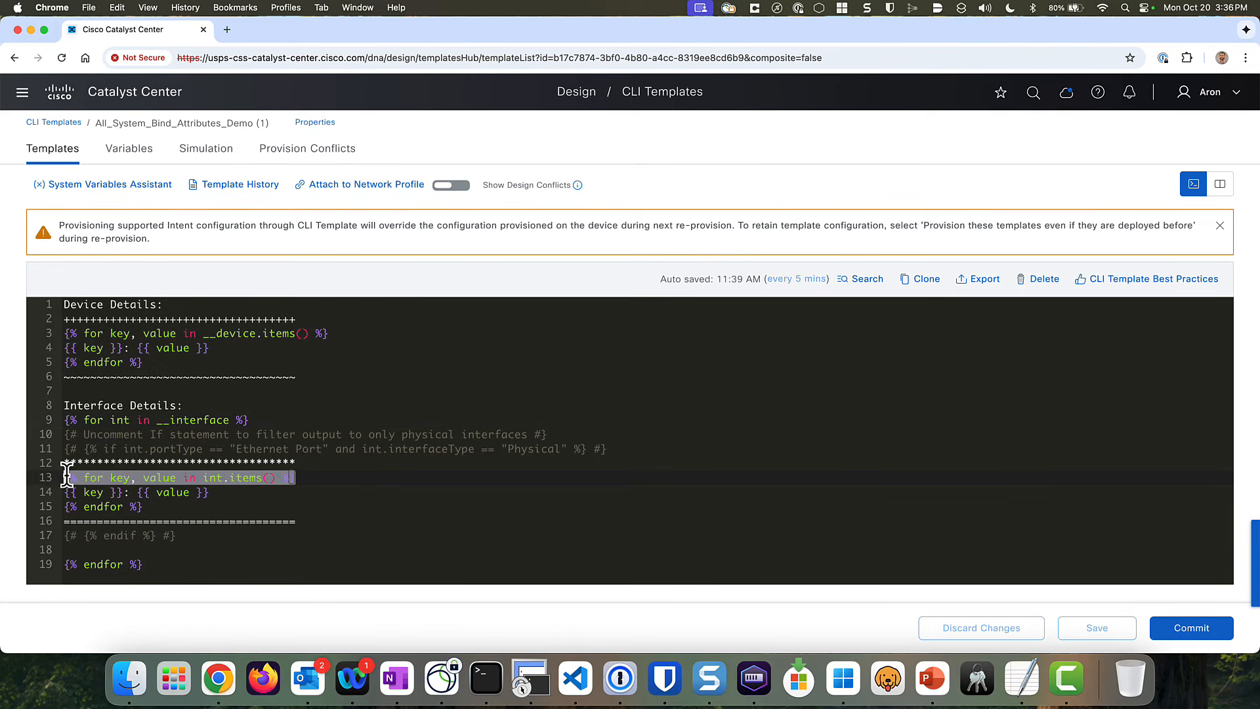
{"action": "left_click", "coordinate": [188, 491]}
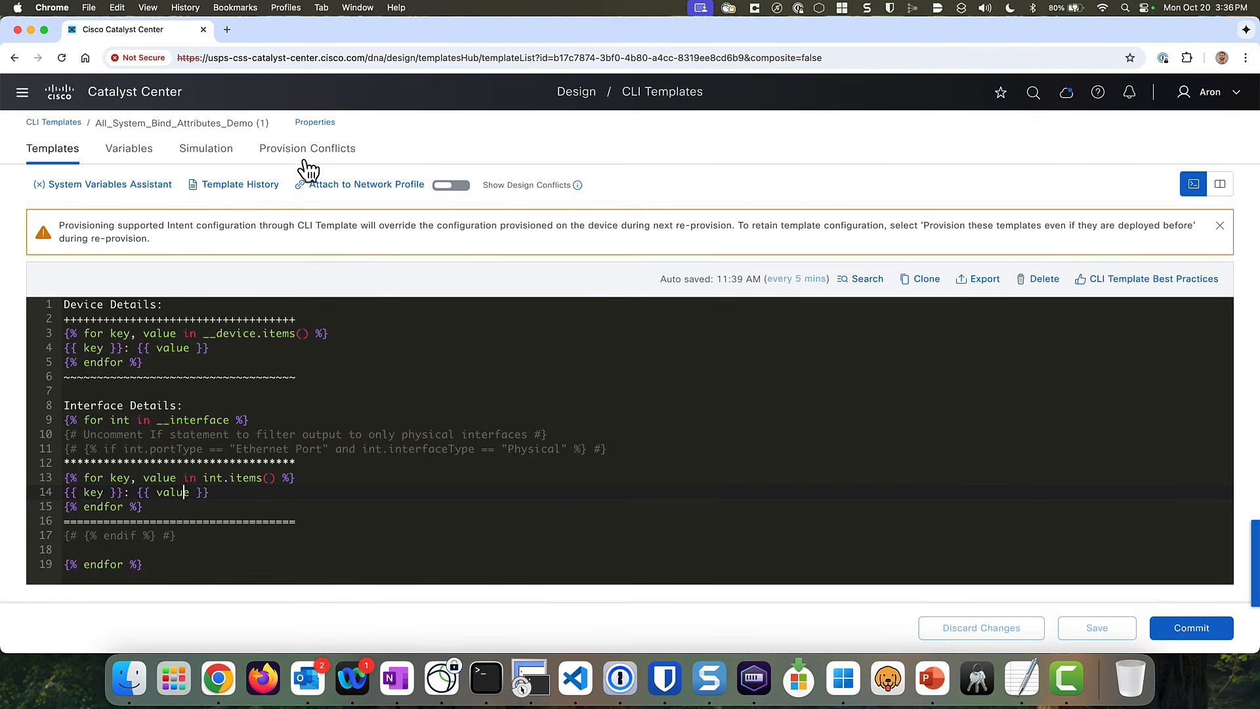
{"action": "left_click", "coordinate": [225, 162]}
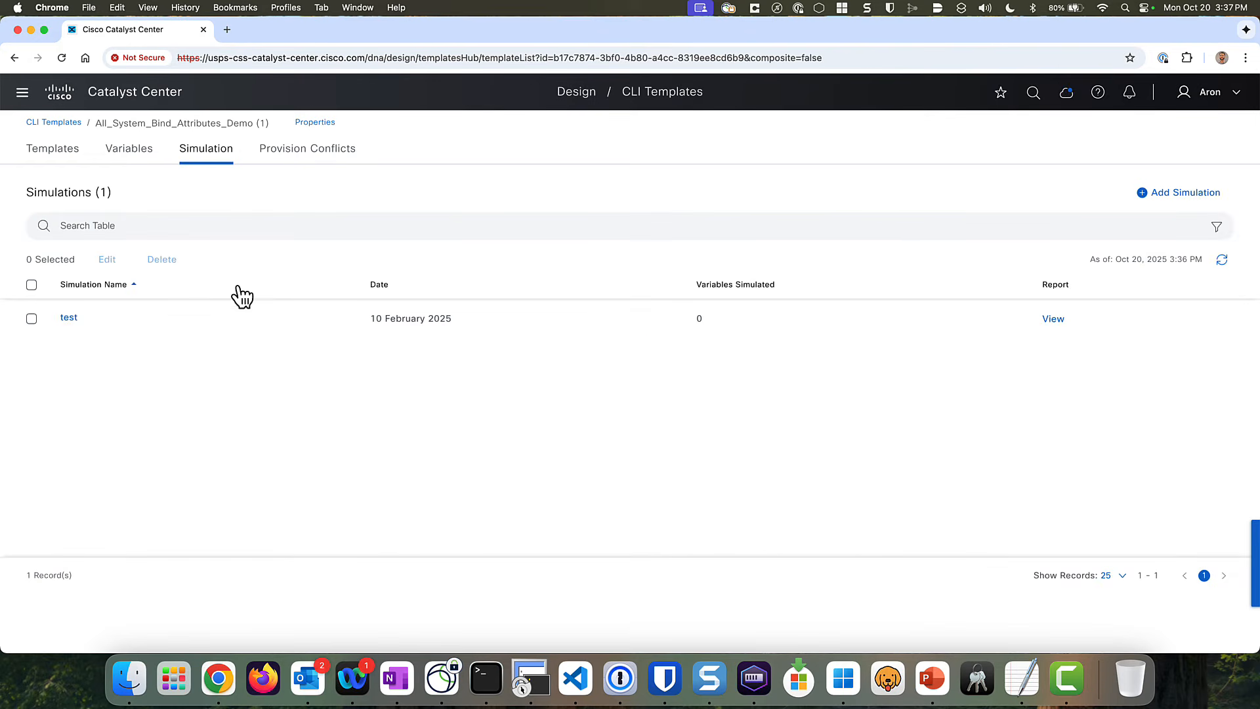
- Create a simulation named 'test2' with device EdgeSW2 and run it
{"action": "left_click", "coordinate": [1160, 194]}
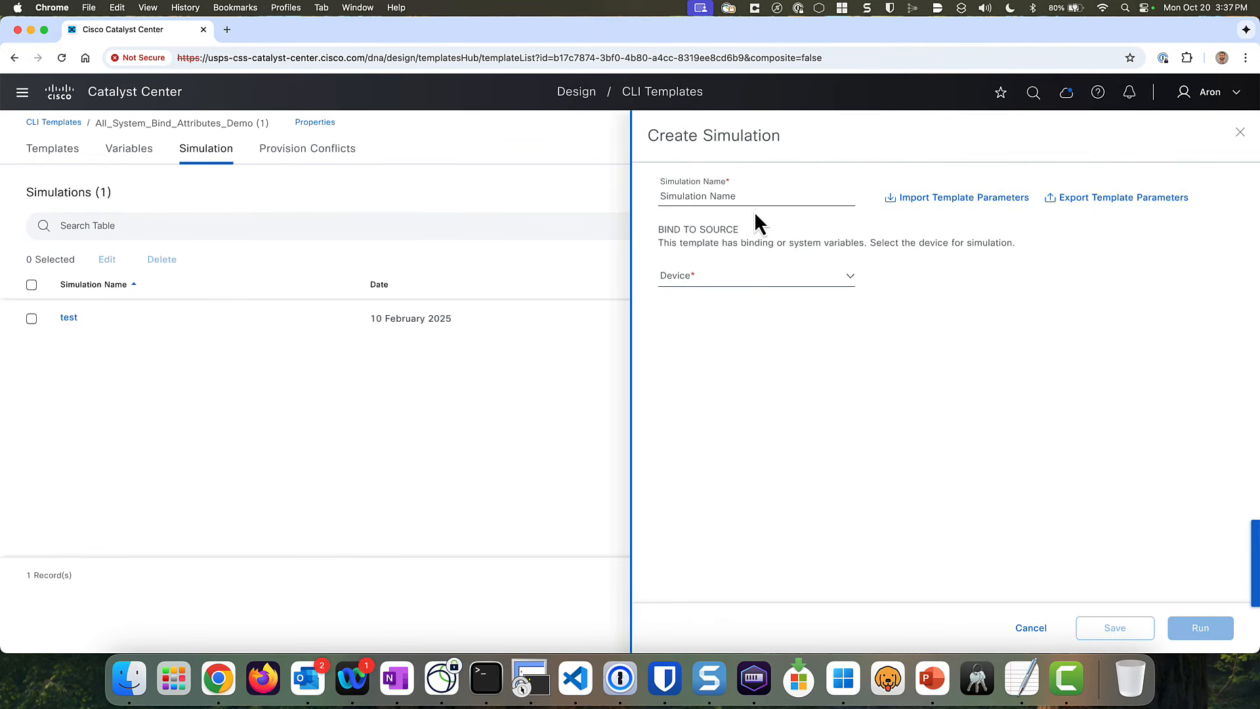
{"action": "left_click", "coordinate": [757, 197]}
{"action": "type", "text": "test2"}
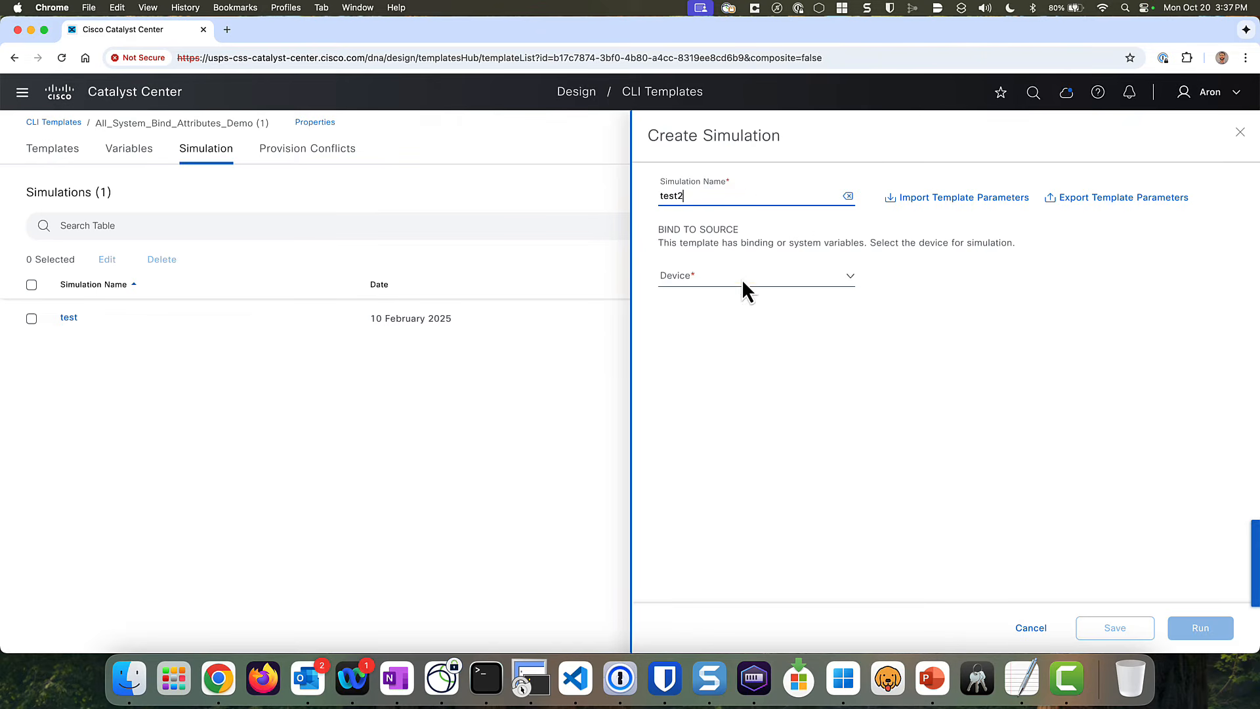
{"action": "left_click", "coordinate": [751, 279]}
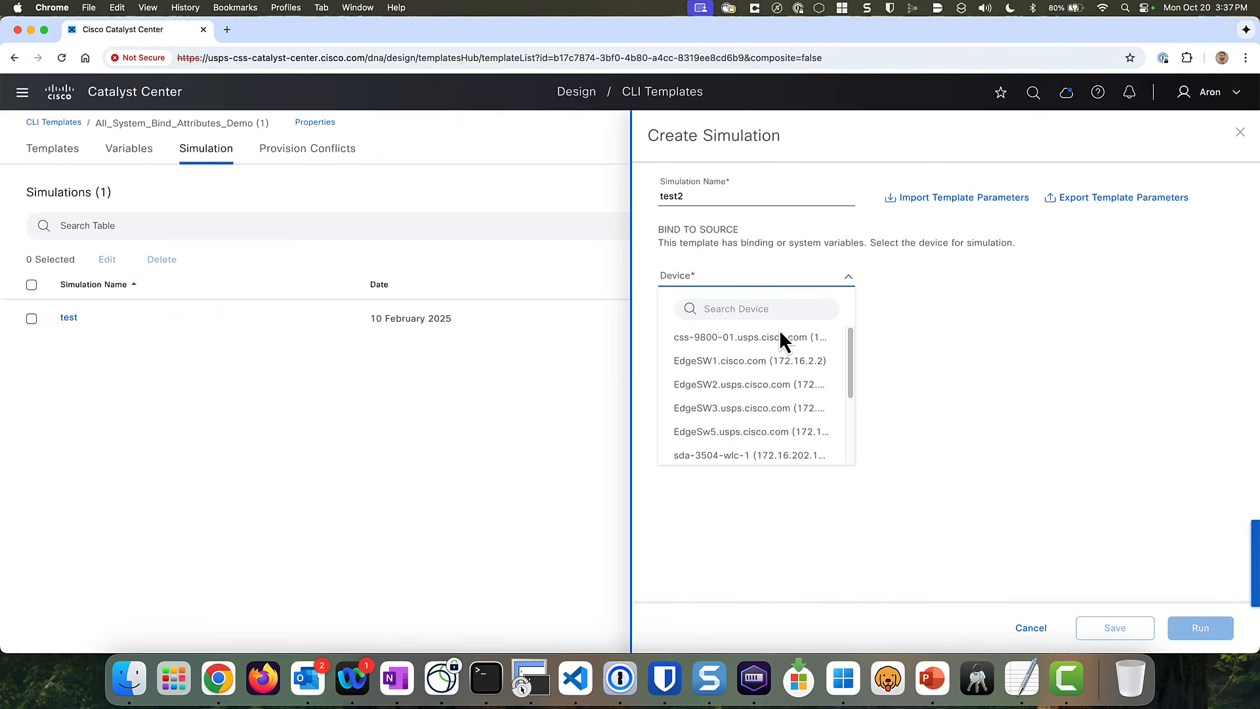
{"action": "left_click", "coordinate": [759, 386]}
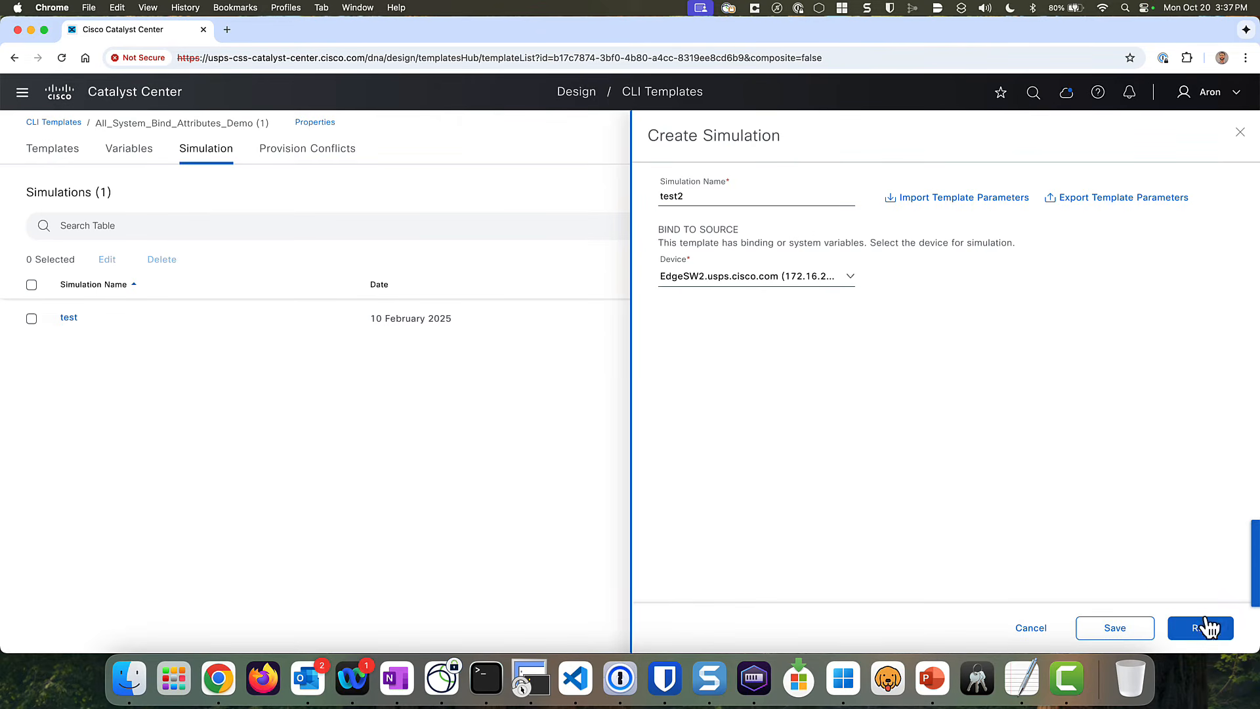
{"action": "left_click", "coordinate": [1205, 627]}
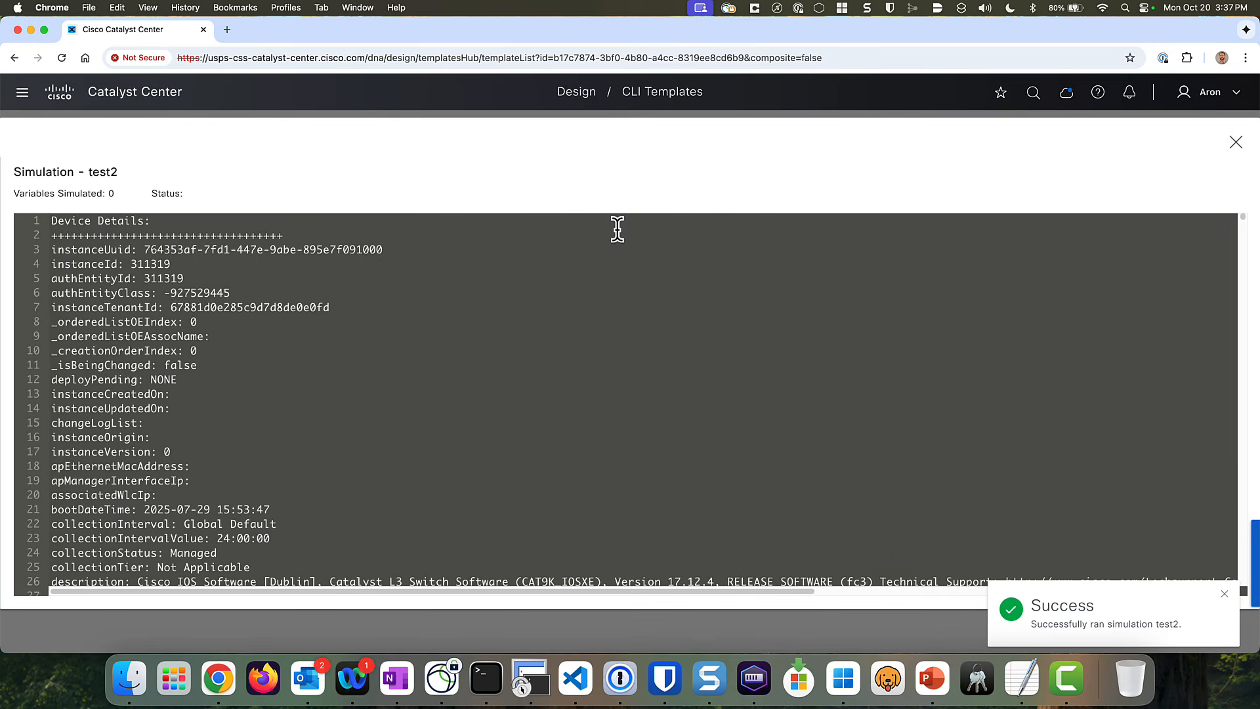
- Scroll through test2's Device Details, highlighting instanceUuid, the MAC address and managementIpAddress values
{"action": "scroll", "coordinate": [221, 263], "scroll_direction": "down", "scroll_amount": 1}
{"action": "scroll", "coordinate": [219, 253], "scroll_direction": "up", "scroll_amount": 2}
{"action": "scroll", "coordinate": [190, 269], "scroll_direction": "down", "scroll_amount": 3}
{"action": "scroll", "coordinate": [92, 235], "scroll_direction": "up", "scroll_amount": 1}
{"action": "scroll", "coordinate": [91, 234], "scroll_direction": "up", "scroll_amount": 1}
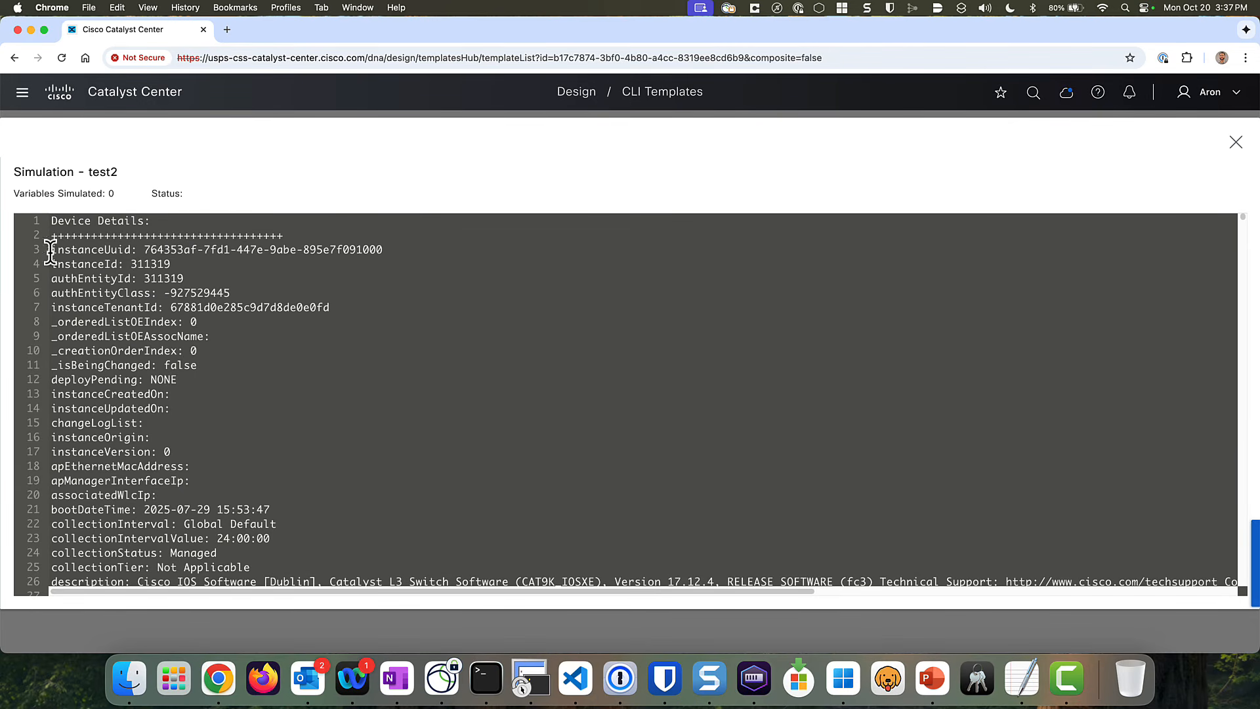
{"action": "left_click_drag", "start_coordinate": [51, 250], "coordinate": [415, 255]}
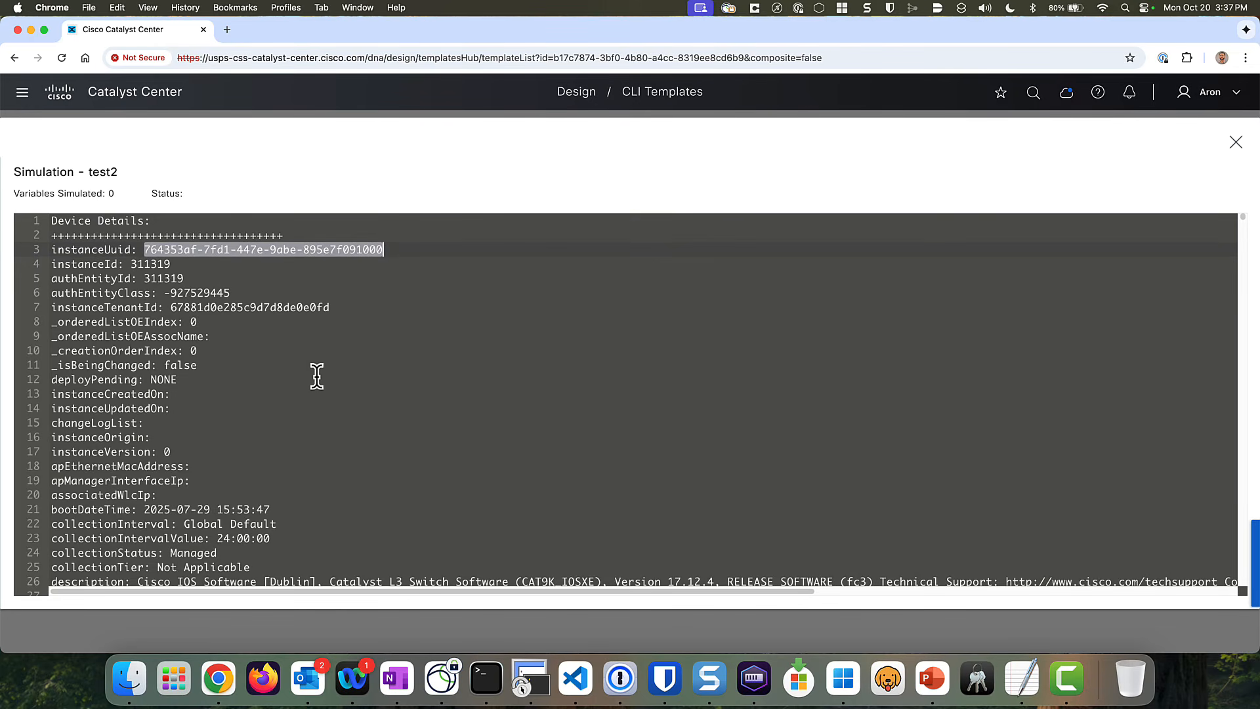
{"action": "scroll", "coordinate": [309, 372], "scroll_direction": "down", "scroll_amount": 10}
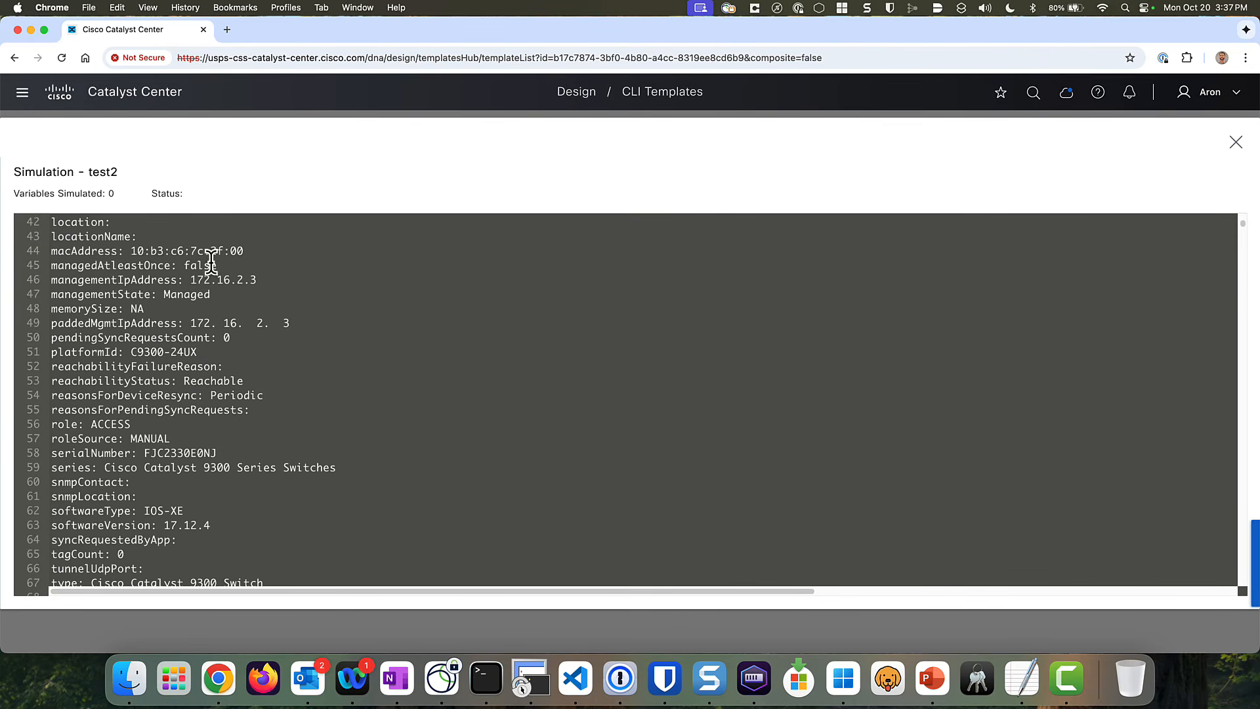
{"action": "left_click_drag", "start_coordinate": [245, 250], "coordinate": [143, 245]}
{"action": "left_click_drag", "start_coordinate": [289, 279], "coordinate": [39, 273]}
{"action": "scroll", "coordinate": [245, 394], "scroll_direction": "down", "scroll_amount": 3}
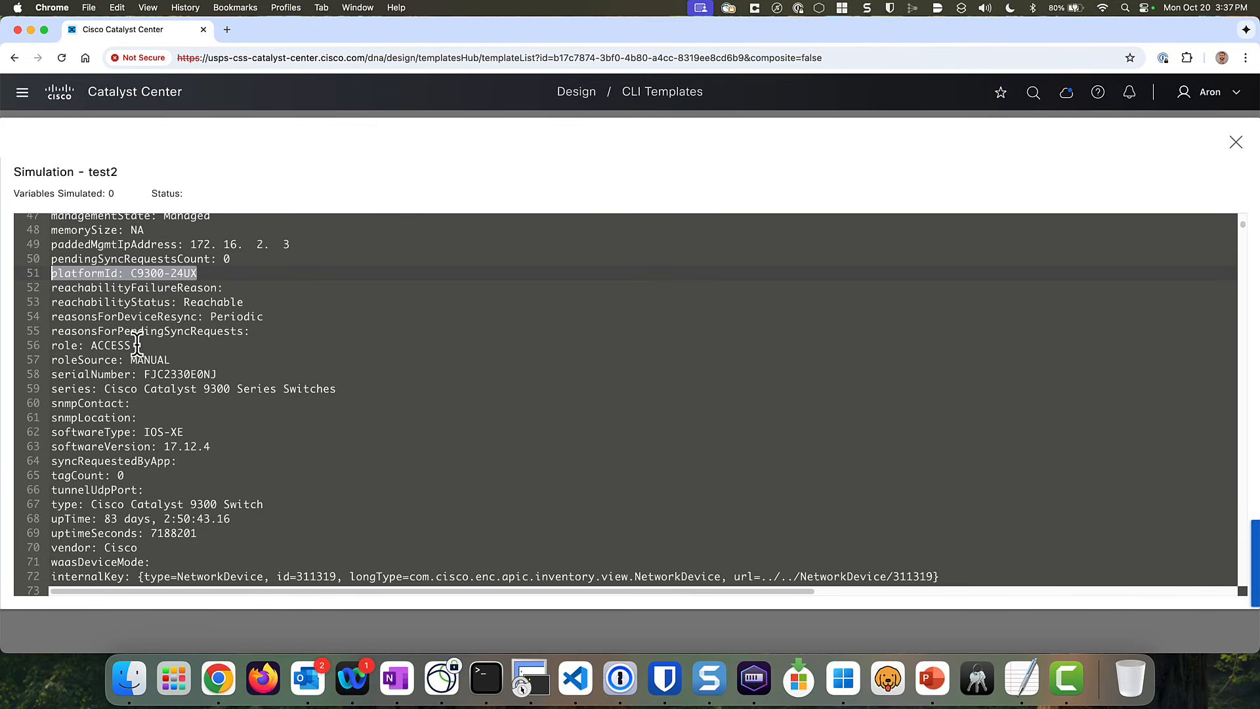
{"action": "left_click_drag", "start_coordinate": [139, 346], "coordinate": [30, 346]}
{"action": "scroll", "coordinate": [414, 396], "scroll_direction": "down", "scroll_amount": 5}
{"action": "scroll", "coordinate": [403, 397], "scroll_direction": "down", "scroll_amount": 3}
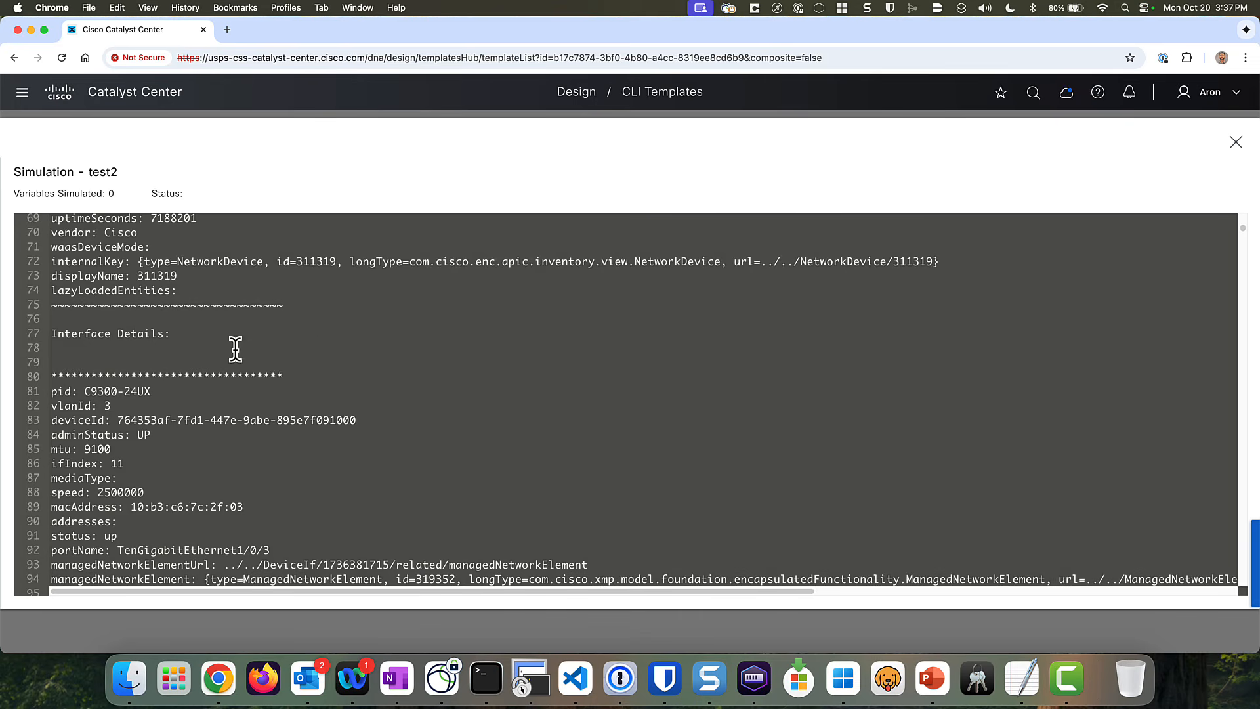
- Highlight TenGigabitEthernet1/0/3 in Interface Details along with its speed and MAC address
{"action": "scroll", "coordinate": [187, 341], "scroll_direction": "down", "scroll_amount": 2}
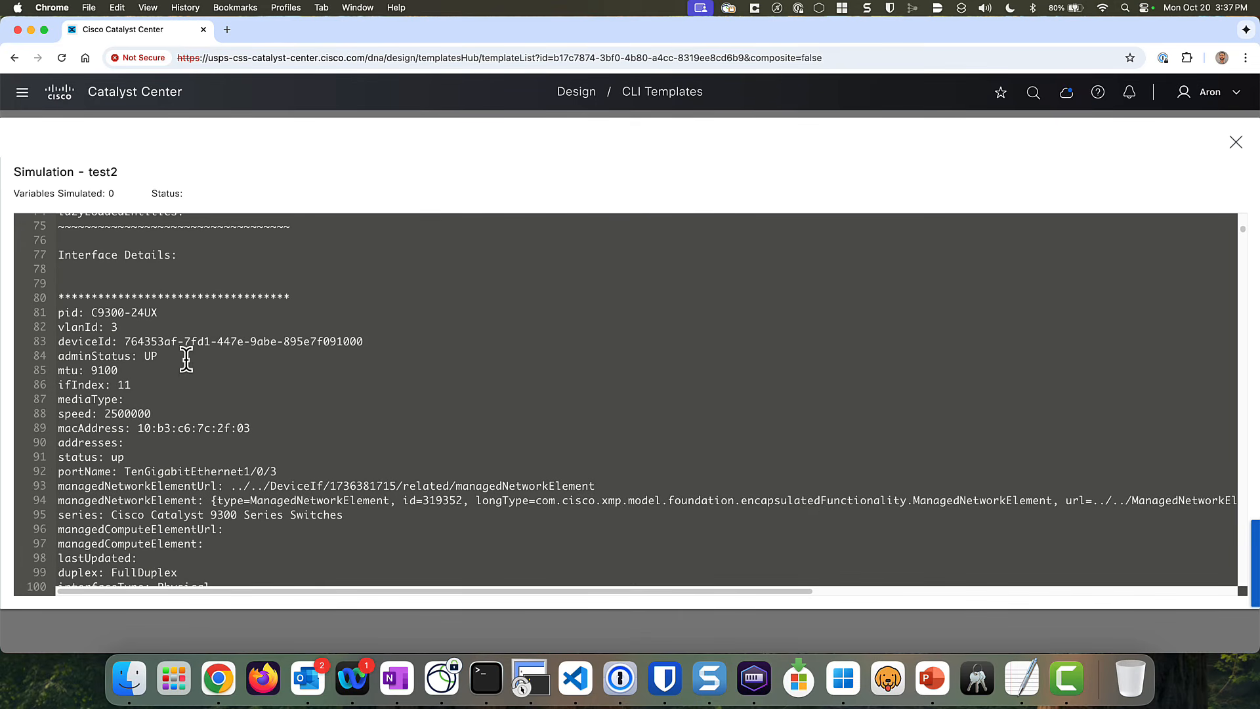
{"action": "scroll", "coordinate": [164, 359], "scroll_direction": "down", "scroll_amount": 1}
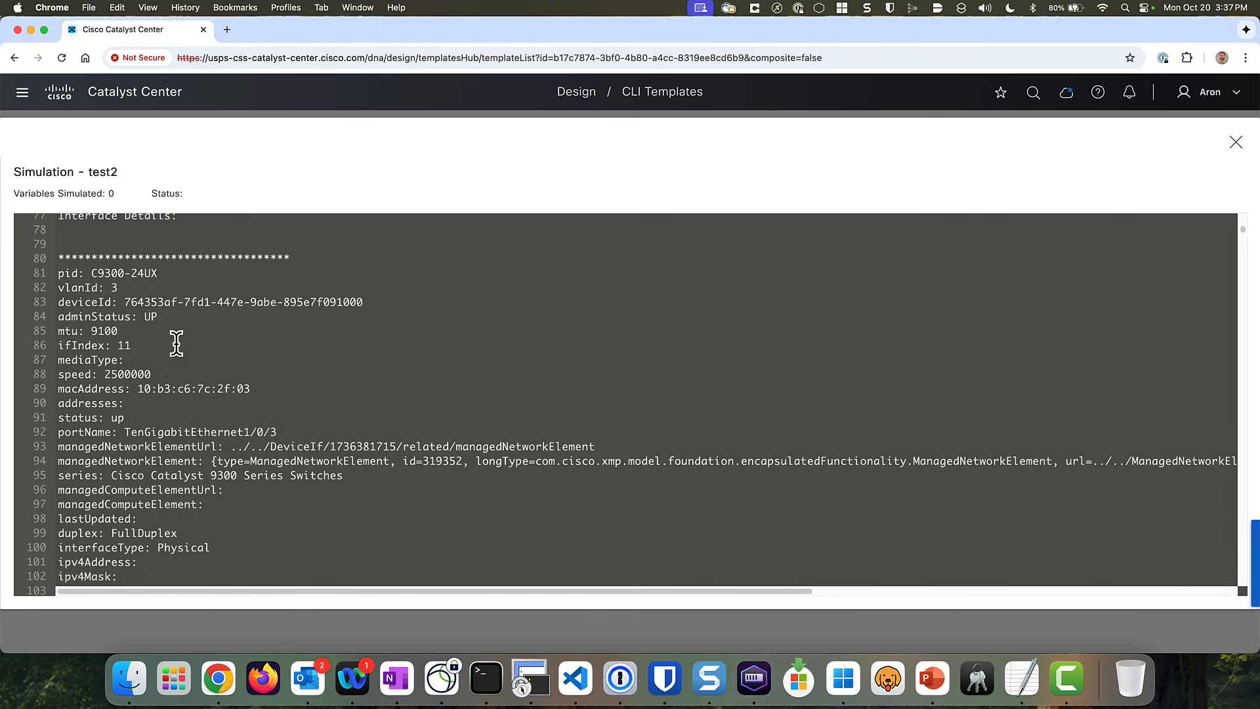
{"action": "scroll", "coordinate": [248, 396], "scroll_direction": "down", "scroll_amount": 1}
{"action": "left_click_drag", "start_coordinate": [280, 387], "coordinate": [123, 390]}
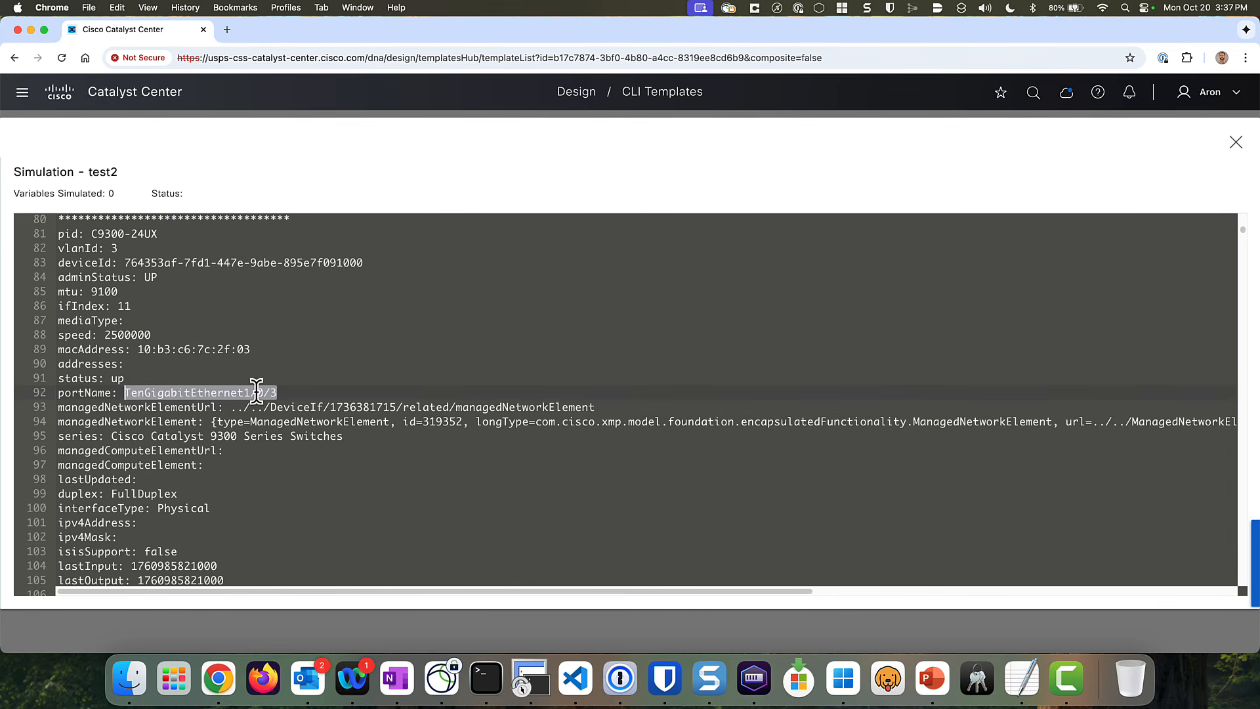
{"action": "scroll", "coordinate": [256, 387], "scroll_direction": "down", "scroll_amount": 2}
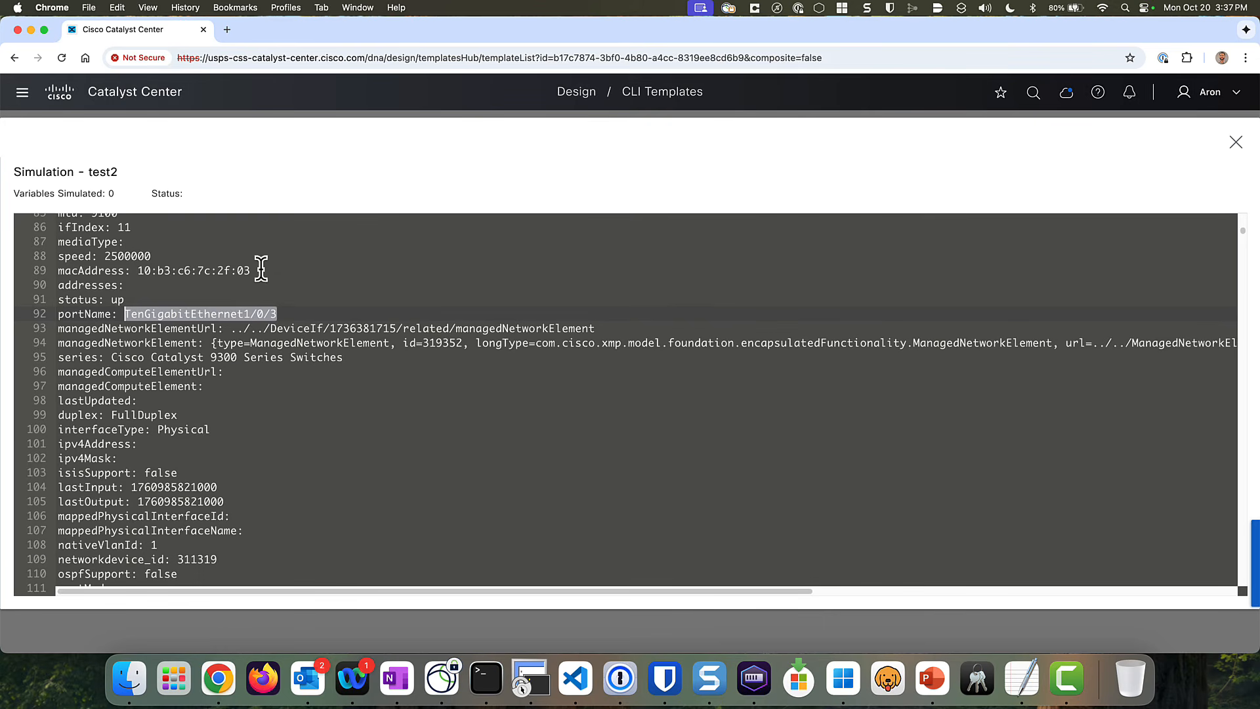
{"action": "left_click_drag", "start_coordinate": [261, 269], "coordinate": [134, 256]}
{"action": "left_click", "coordinate": [139, 242]}
- Scroll further, highlighting the port names TenGigabitEthernet1/1/5 and TenGigabitEthernet1/0/23
{"action": "scroll", "coordinate": [127, 226], "scroll_direction": "up", "scroll_amount": 5}
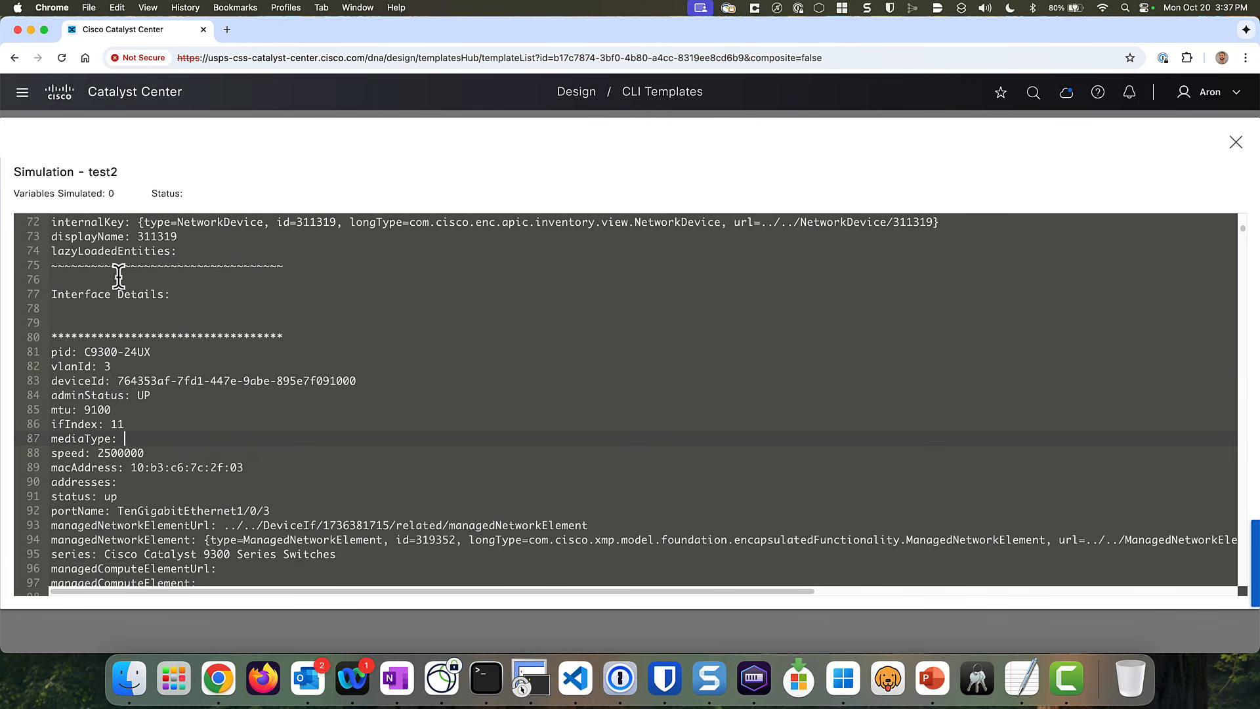
{"action": "left_click_drag", "start_coordinate": [108, 366], "coordinate": [86, 330]}
{"action": "scroll", "coordinate": [169, 419], "scroll_direction": "down", "scroll_amount": 2}
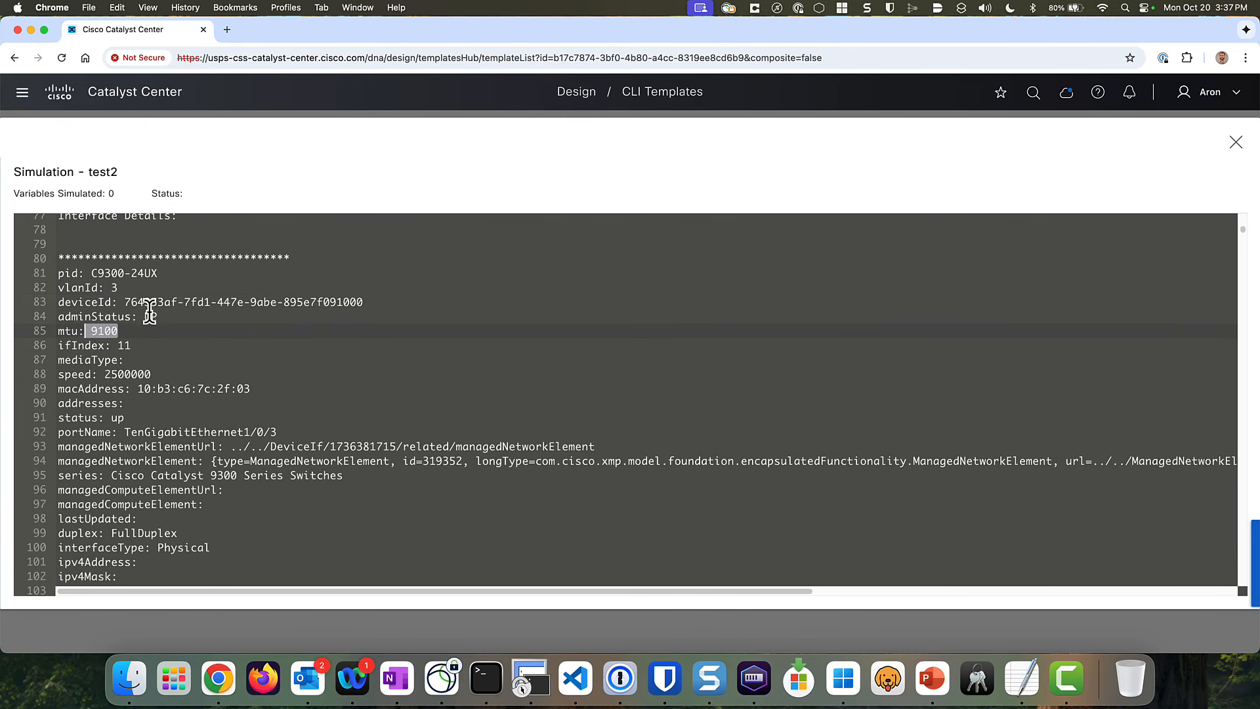
{"action": "left_click_drag", "start_coordinate": [159, 316], "coordinate": [139, 316]}
{"action": "scroll", "coordinate": [328, 420], "scroll_direction": "down", "scroll_amount": 1}
{"action": "scroll", "coordinate": [311, 439], "scroll_direction": "down", "scroll_amount": 9}
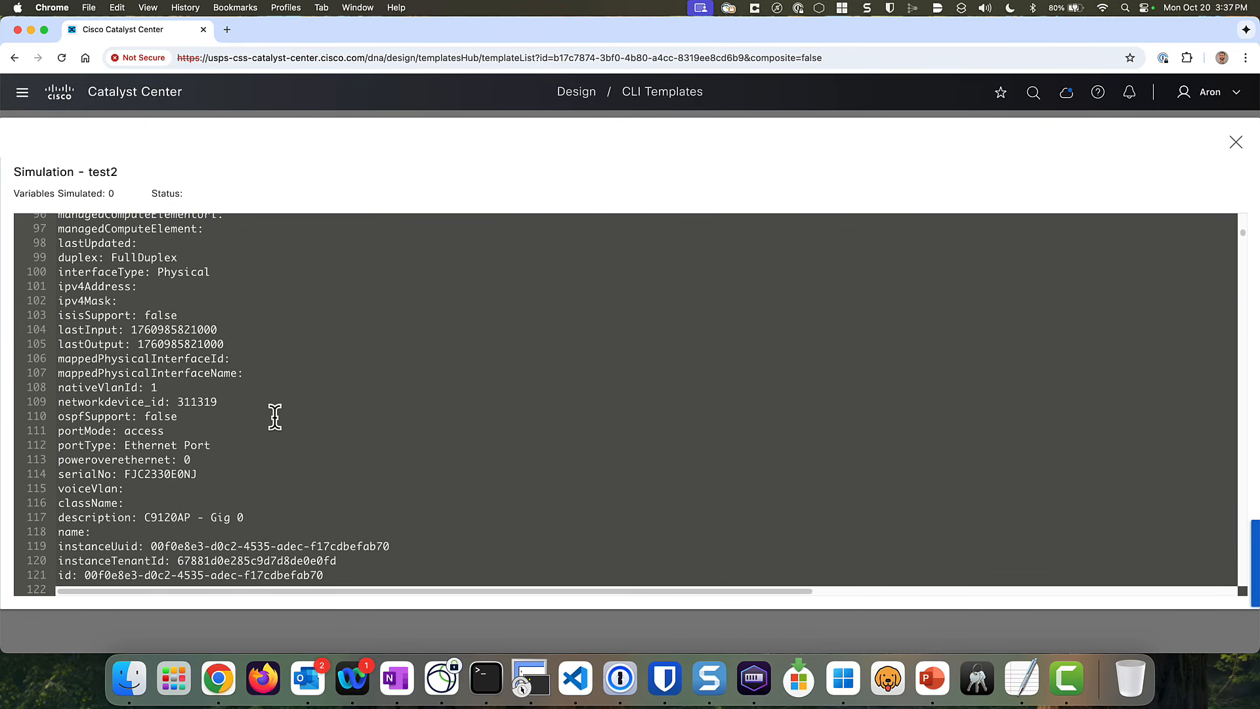
{"action": "scroll", "coordinate": [271, 418], "scroll_direction": "down", "scroll_amount": 4}
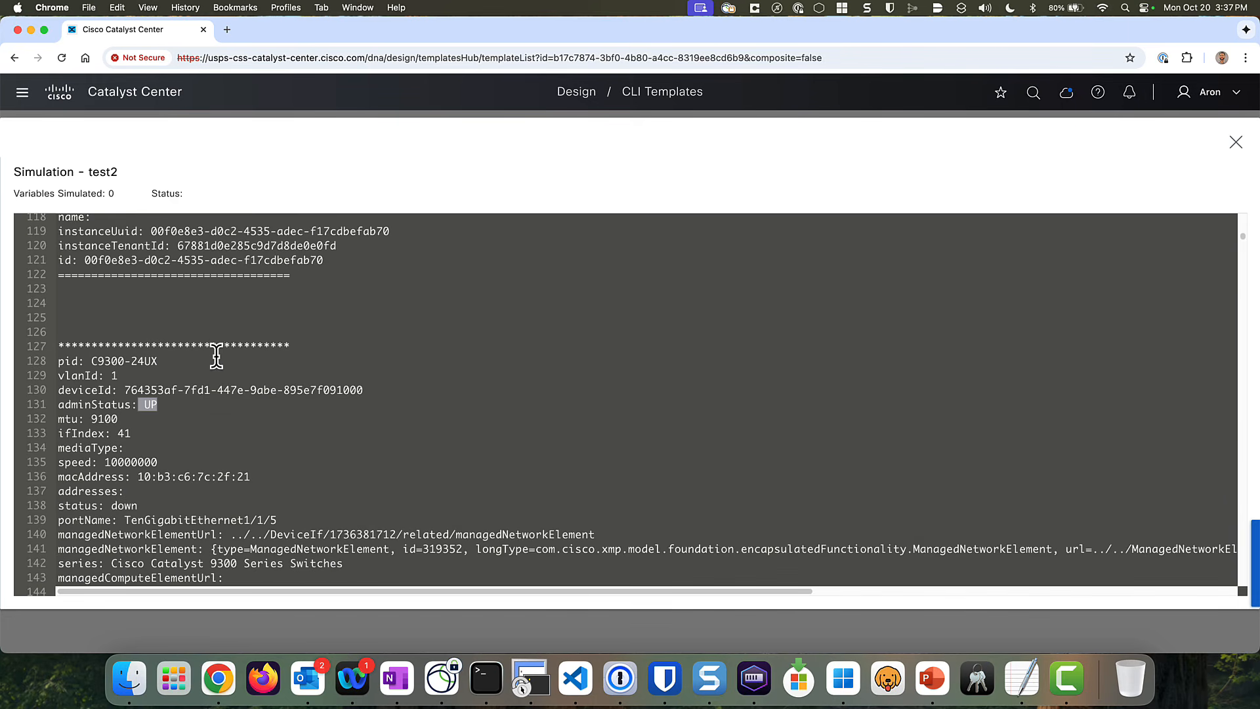
{"action": "scroll", "coordinate": [270, 413], "scroll_direction": "down", "scroll_amount": 3}
{"action": "left_click_drag", "start_coordinate": [279, 403], "coordinate": [123, 398]}
{"action": "scroll", "coordinate": [296, 406], "scroll_direction": "down", "scroll_amount": 15}
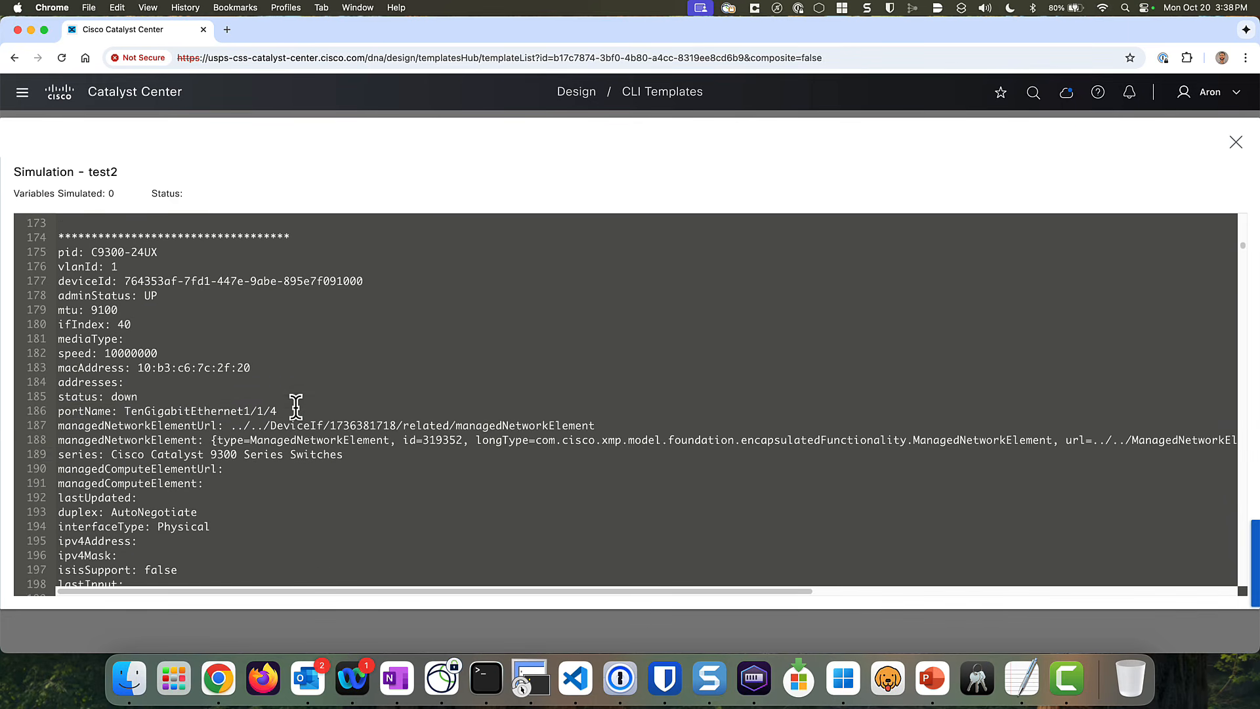
{"action": "scroll", "coordinate": [282, 380], "scroll_direction": "down", "scroll_amount": 9}
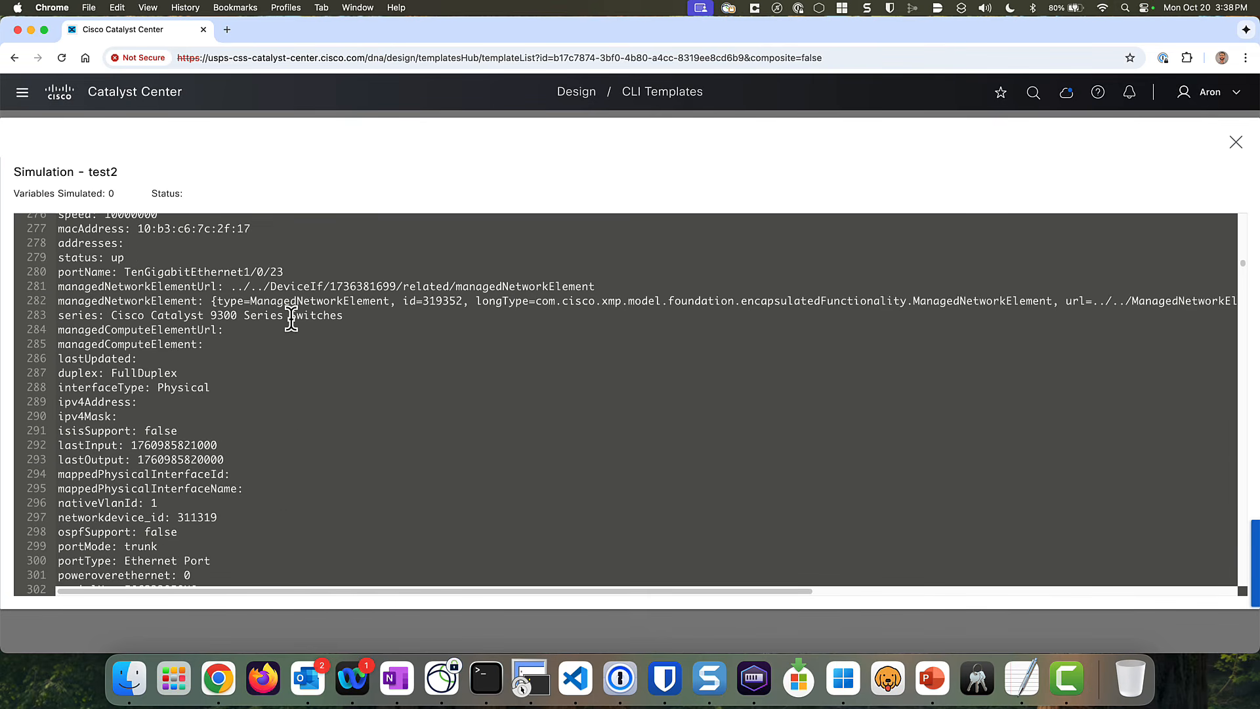
{"action": "left_click_drag", "start_coordinate": [283, 269], "coordinate": [54, 273]}
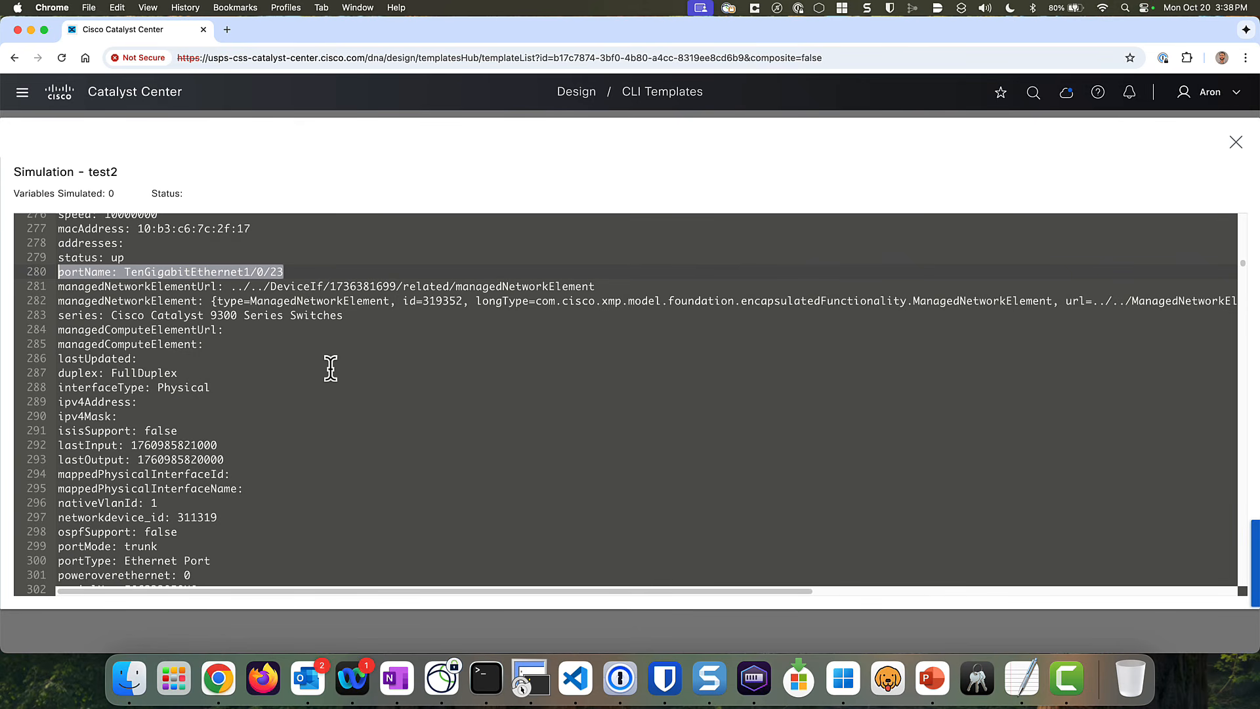
- Scroll to the end of the output and highlight the Loopback0 entry's pid, vlanId and deviceId
{"action": "scroll", "coordinate": [330, 363], "scroll_direction": "down", "scroll_amount": 5}
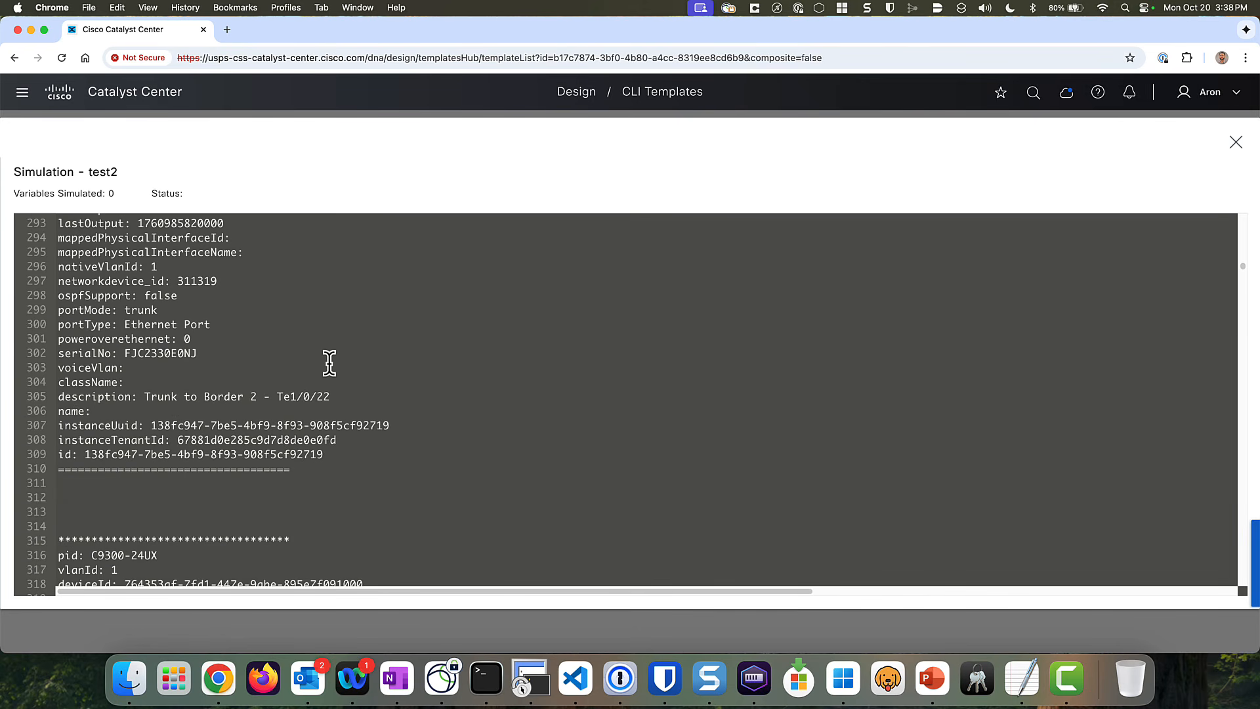
{"action": "scroll", "coordinate": [327, 372], "scroll_direction": "down", "scroll_amount": 2}
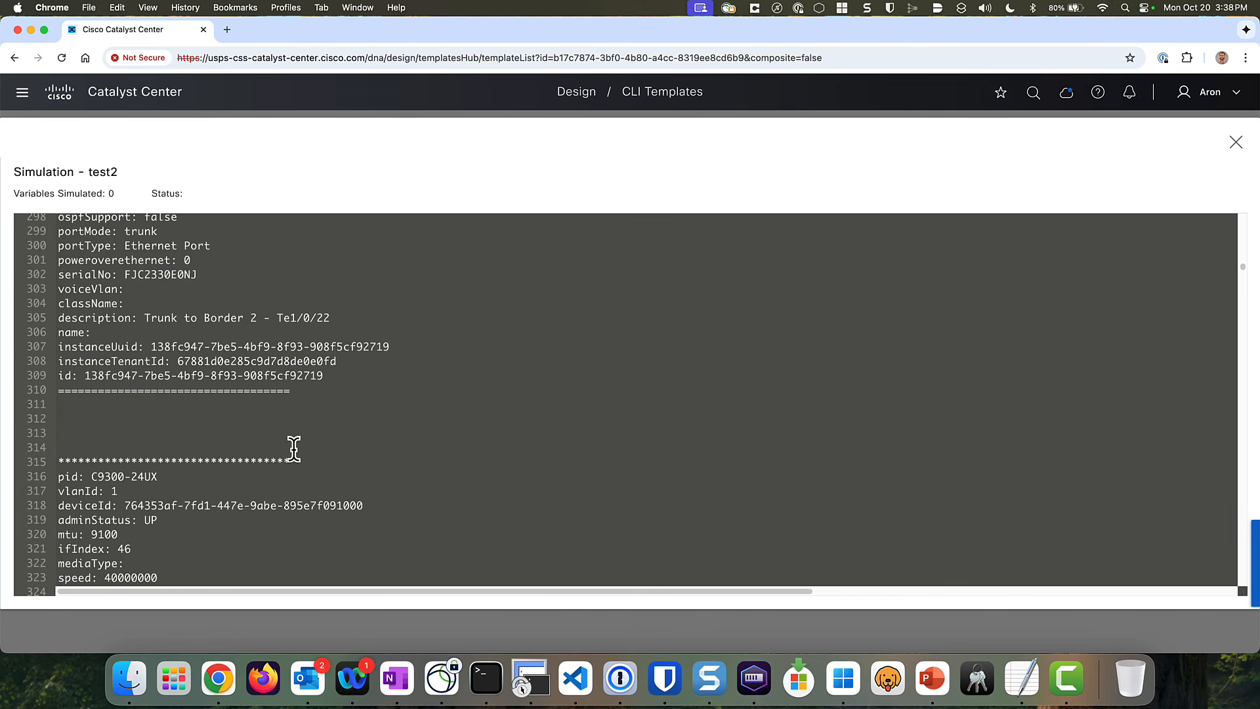
{"action": "scroll", "coordinate": [291, 446], "scroll_direction": "down", "scroll_amount": 2}
{"action": "scroll", "coordinate": [293, 502], "scroll_direction": "down", "scroll_amount": 2}
{"action": "scroll", "coordinate": [293, 502], "scroll_direction": "down", "scroll_amount": 1}
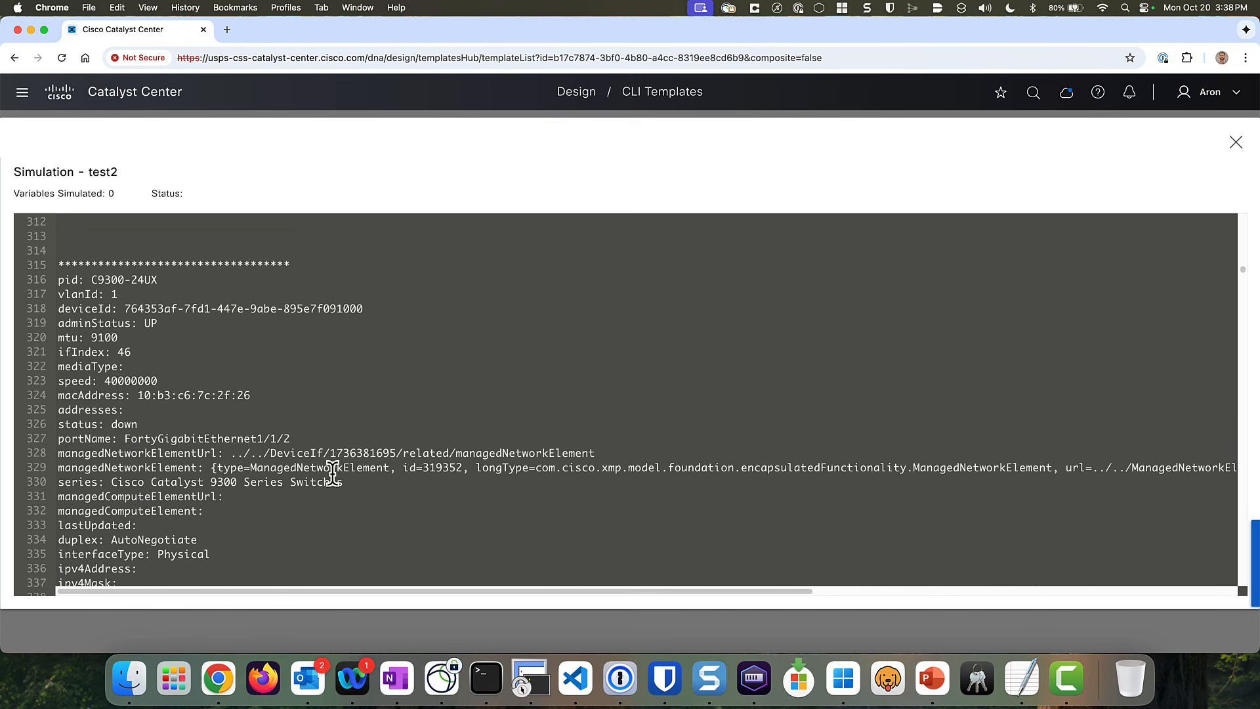
{"action": "scroll", "coordinate": [339, 443], "scroll_direction": "down", "scroll_amount": 20}
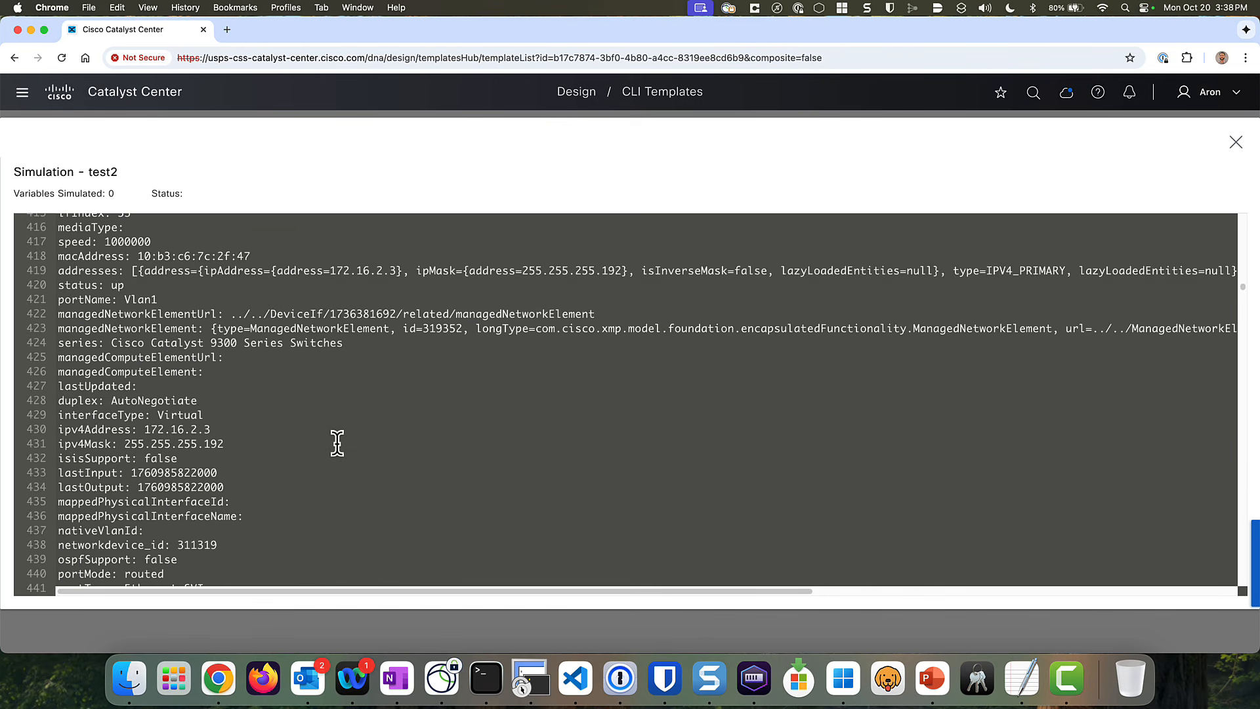
{"action": "scroll", "coordinate": [338, 445], "scroll_direction": "down", "scroll_amount": 20}
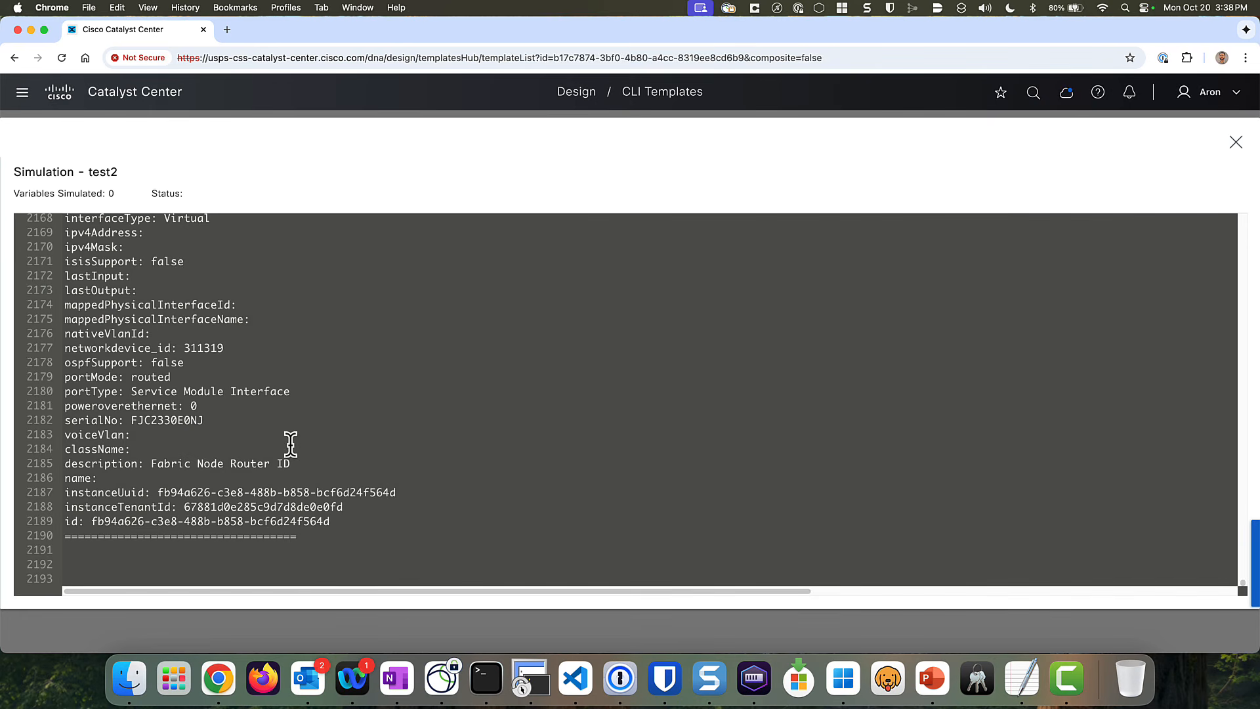
{"action": "left_click", "coordinate": [55, 541]}
{"action": "left_click", "coordinate": [336, 536]}
{"action": "scroll", "coordinate": [197, 328], "scroll_direction": "up", "scroll_amount": 10}
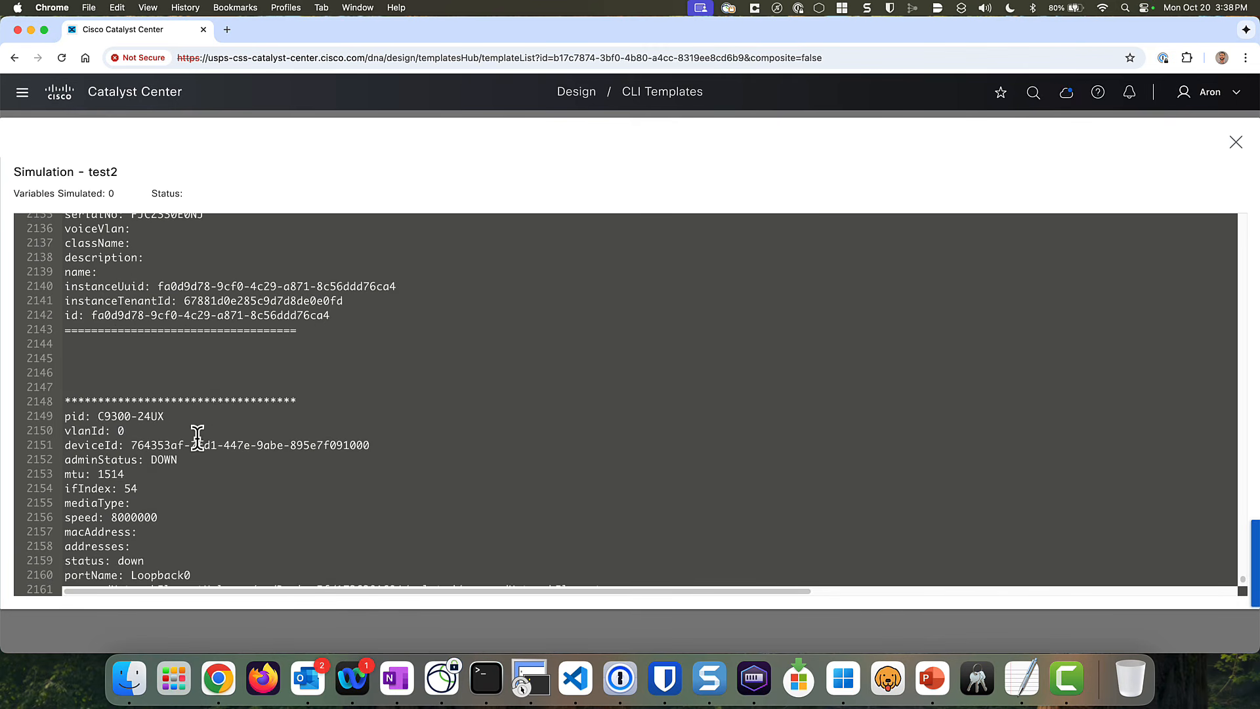
{"action": "left_click_drag", "start_coordinate": [370, 445], "coordinate": [55, 414]}
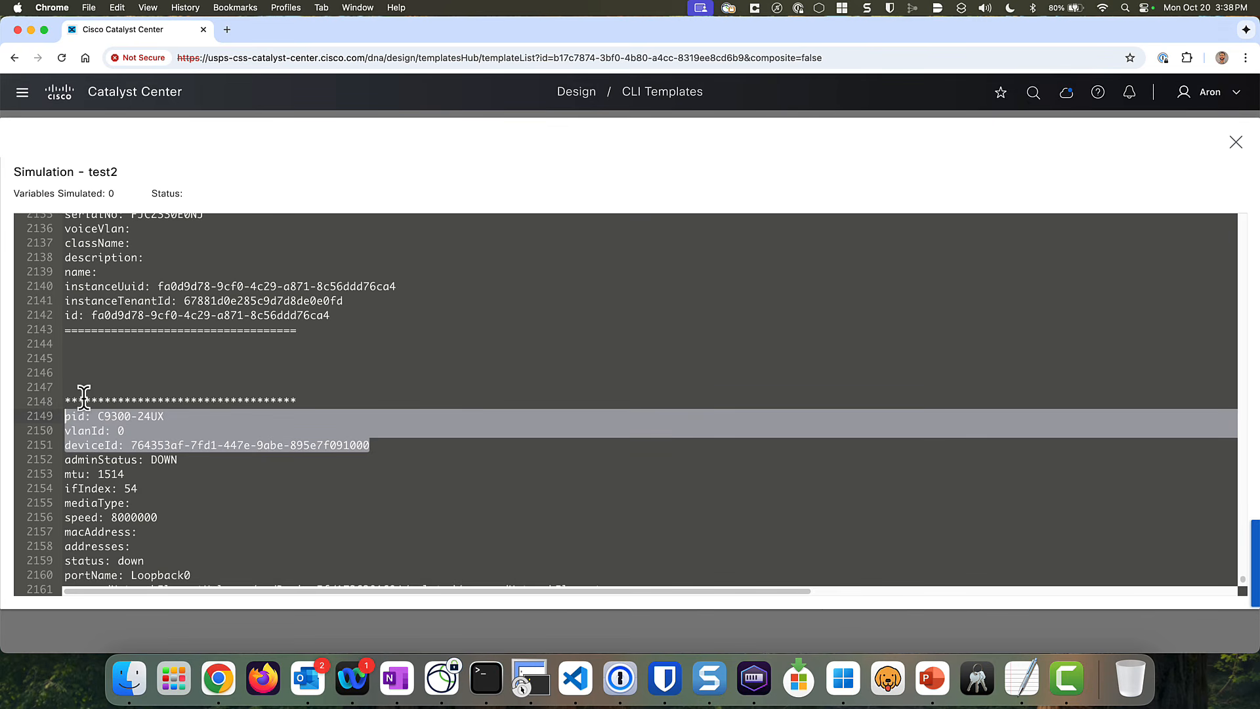
- Exit full screen, close the test2 output, and highlight the template's interface loop section
{"action": "left_click", "coordinate": [1237, 144]}
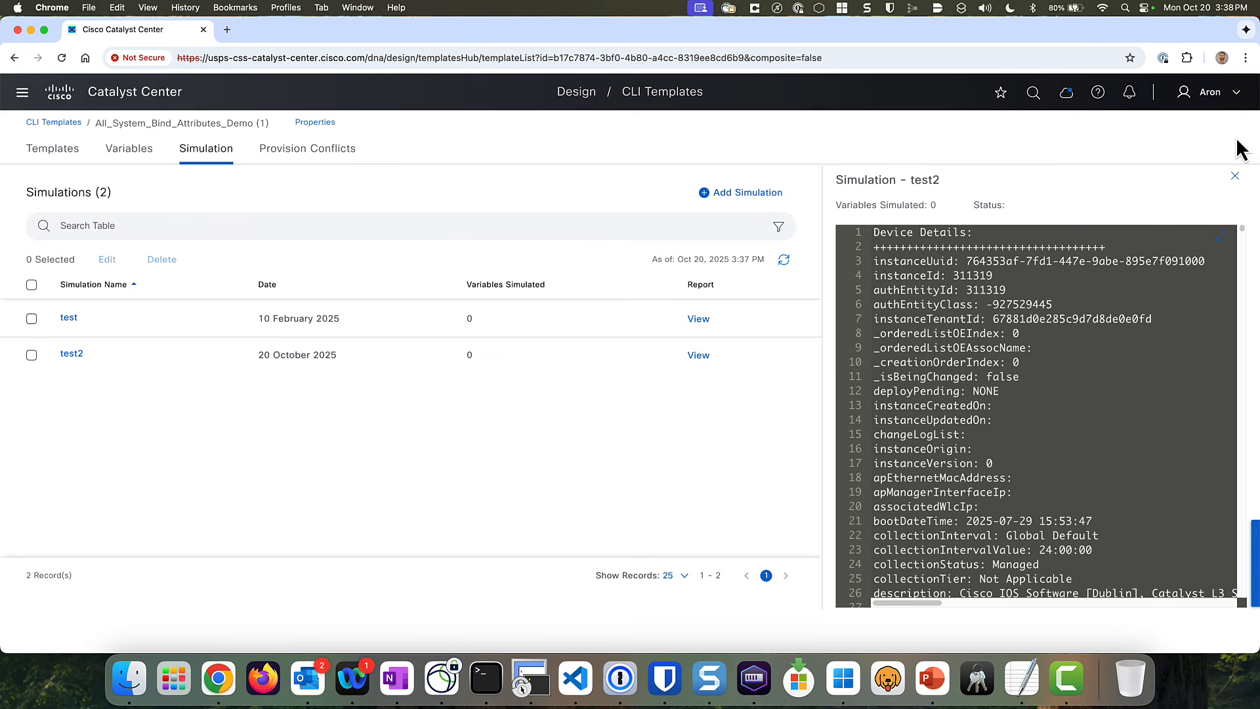
{"action": "left_click", "coordinate": [1234, 176]}
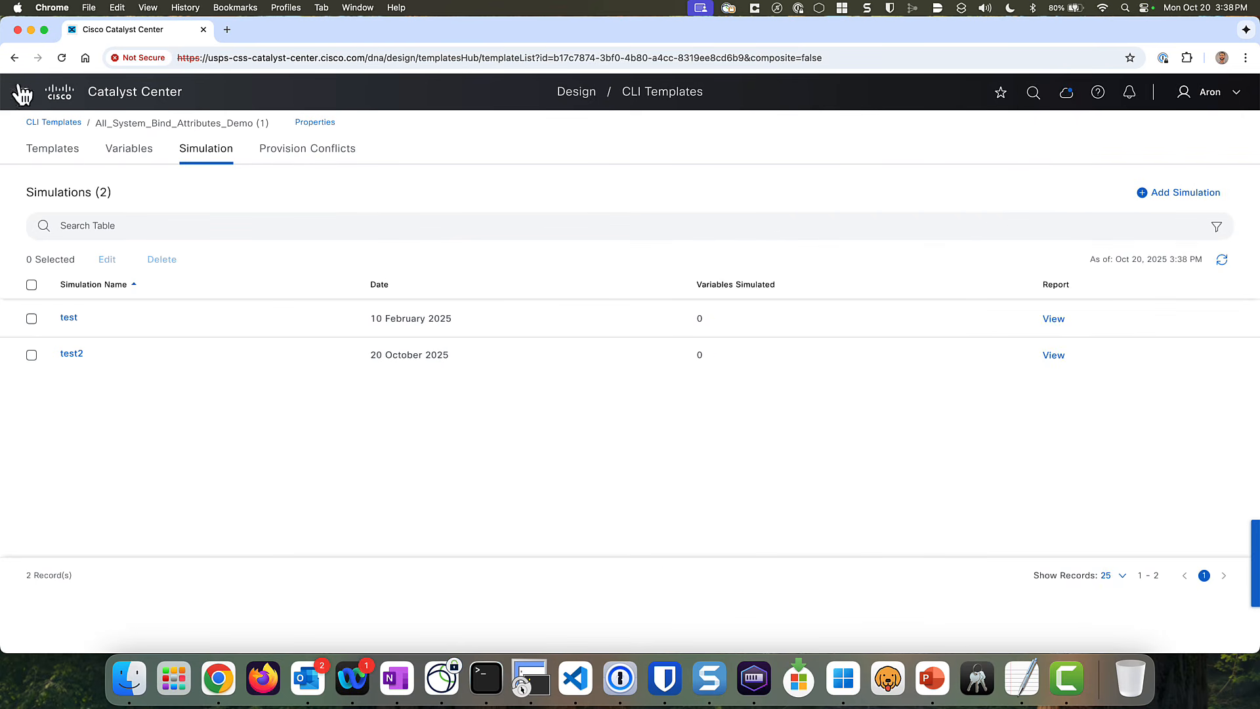
{"action": "left_click", "coordinate": [59, 150]}
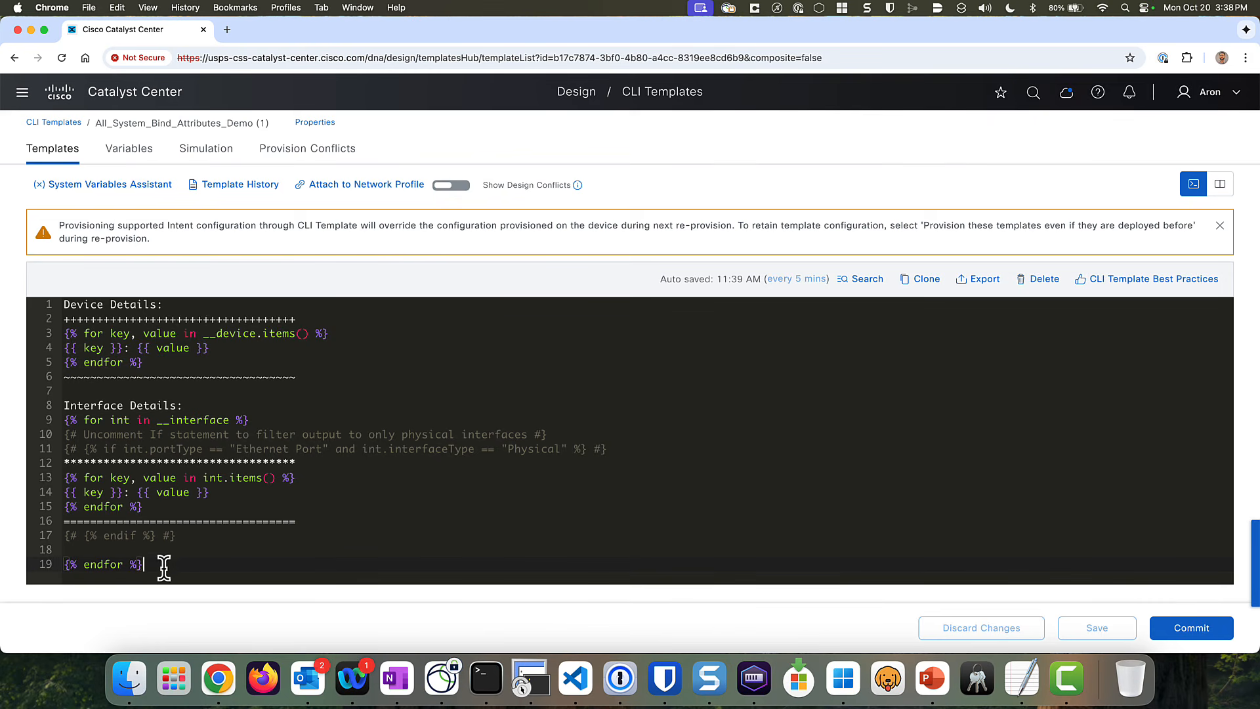
{"action": "mouse_move", "coordinate": [163, 564]}
{"action": "left_mouse_down"}
{"action": "mouse_move", "coordinate": [98, 479]}
{"action": "mouse_move", "coordinate": [56, 297]}
{"action": "mouse_move", "coordinate": [169, 566]}
{"action": "left_mouse_up"}
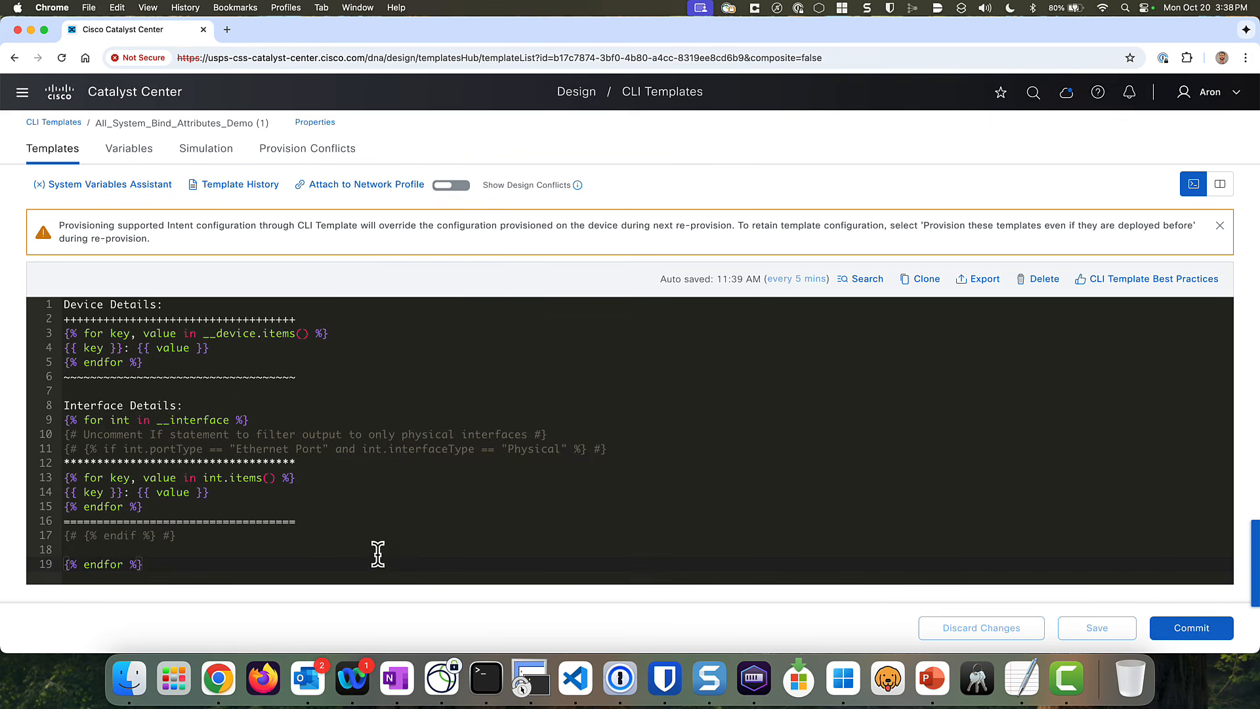